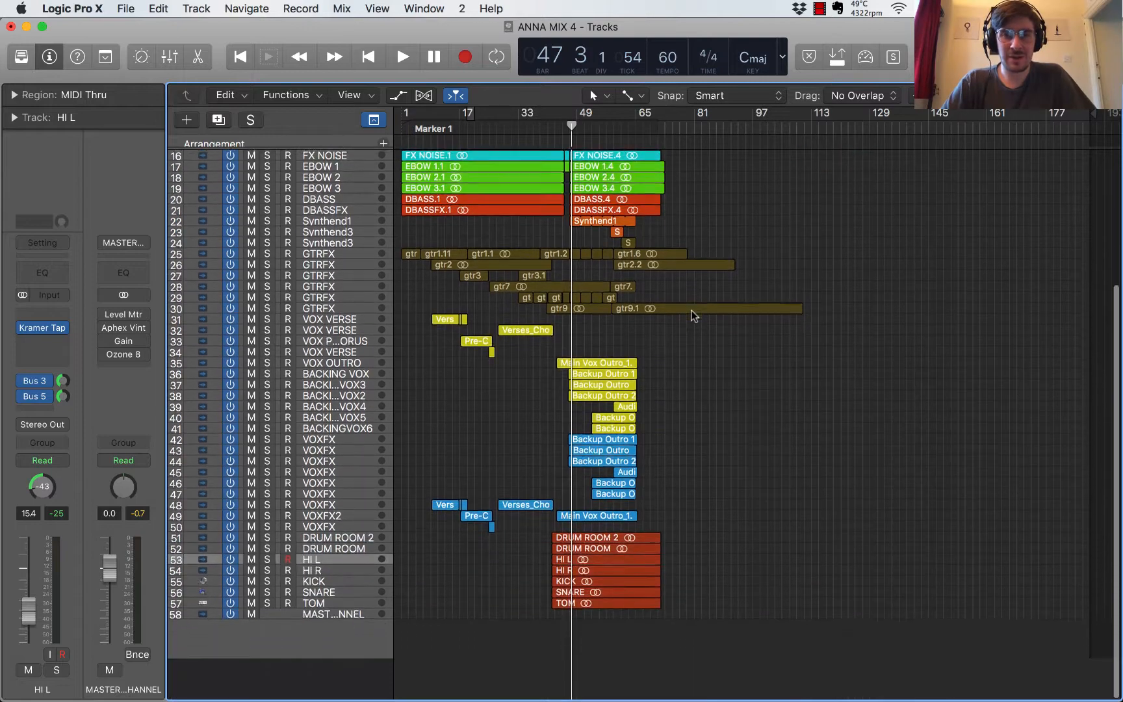
Step: Review the arrangement from the first track, marking out the piano regions and the strings regions in turn, and clear the selection
scroll(690, 310, "up", 6)
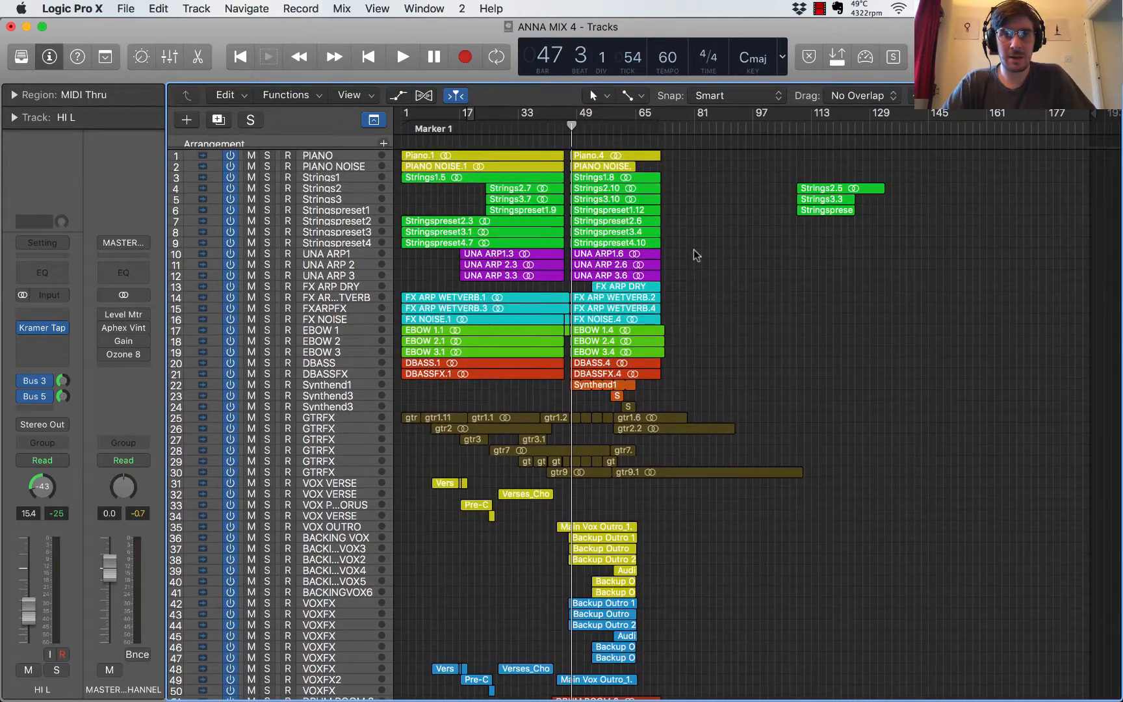
left_click_drag(703, 155, 403, 171)
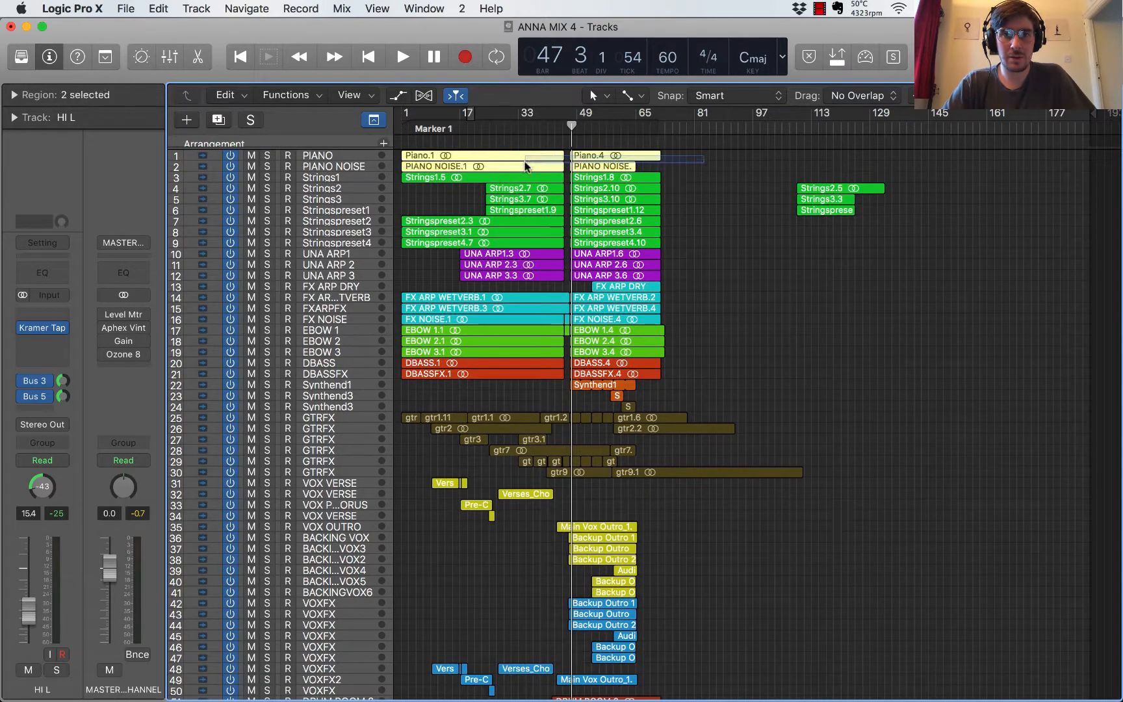
left_click_drag(688, 176, 404, 247)
left_click(681, 185)
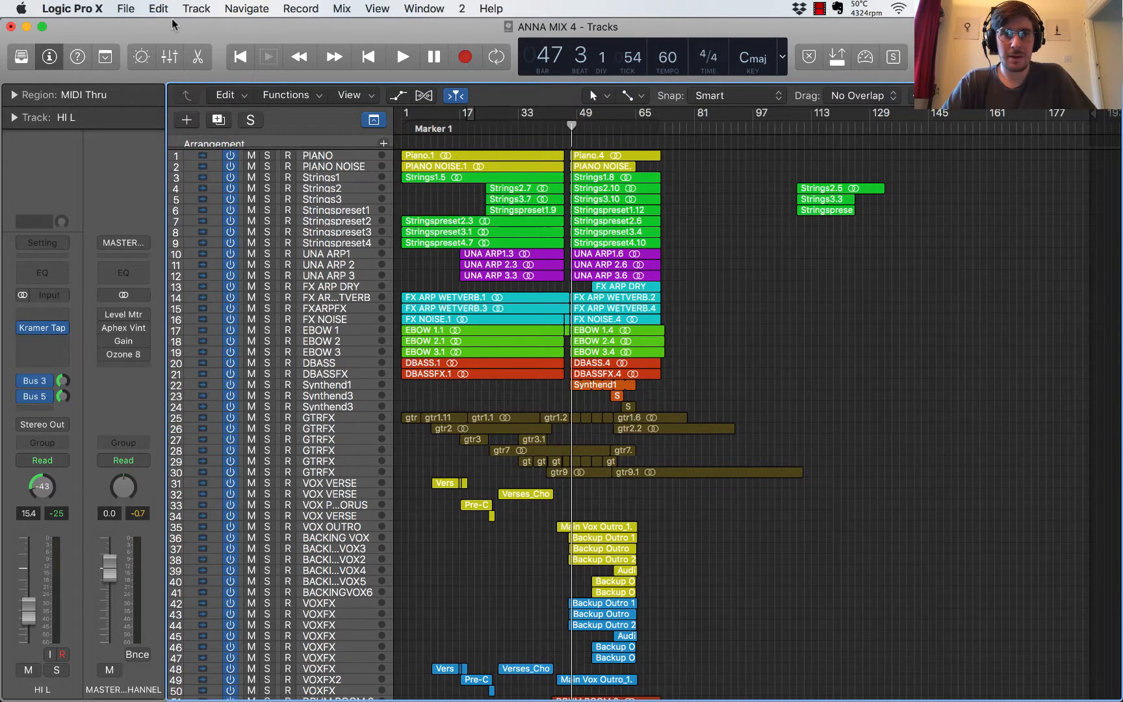
Step: Show the mixer and look through all channel strips from PIANO to the master channel
left_click(172, 57)
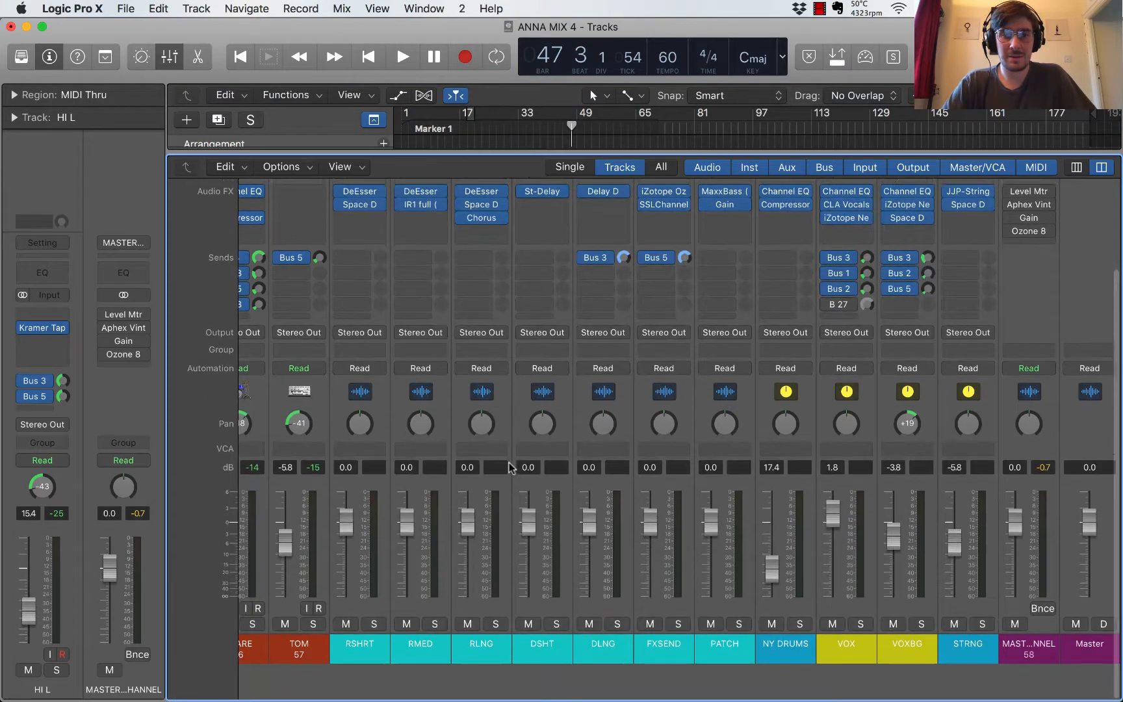
scroll(508, 462, "left", 20)
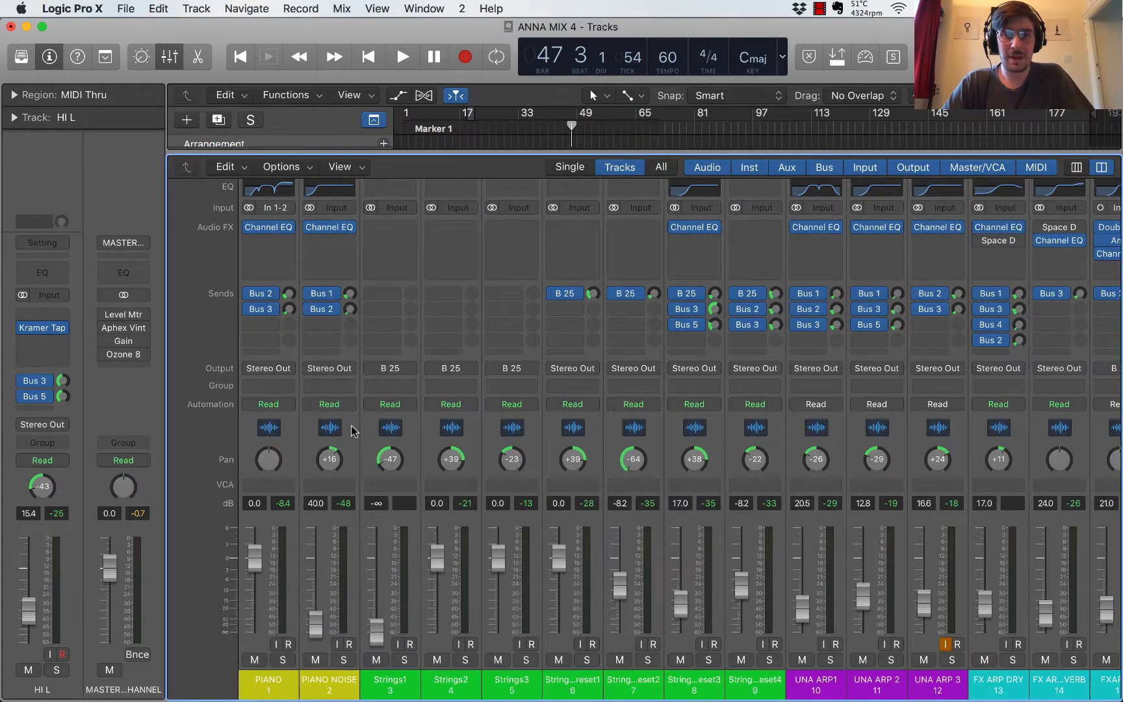
scroll(455, 406, "right", 20)
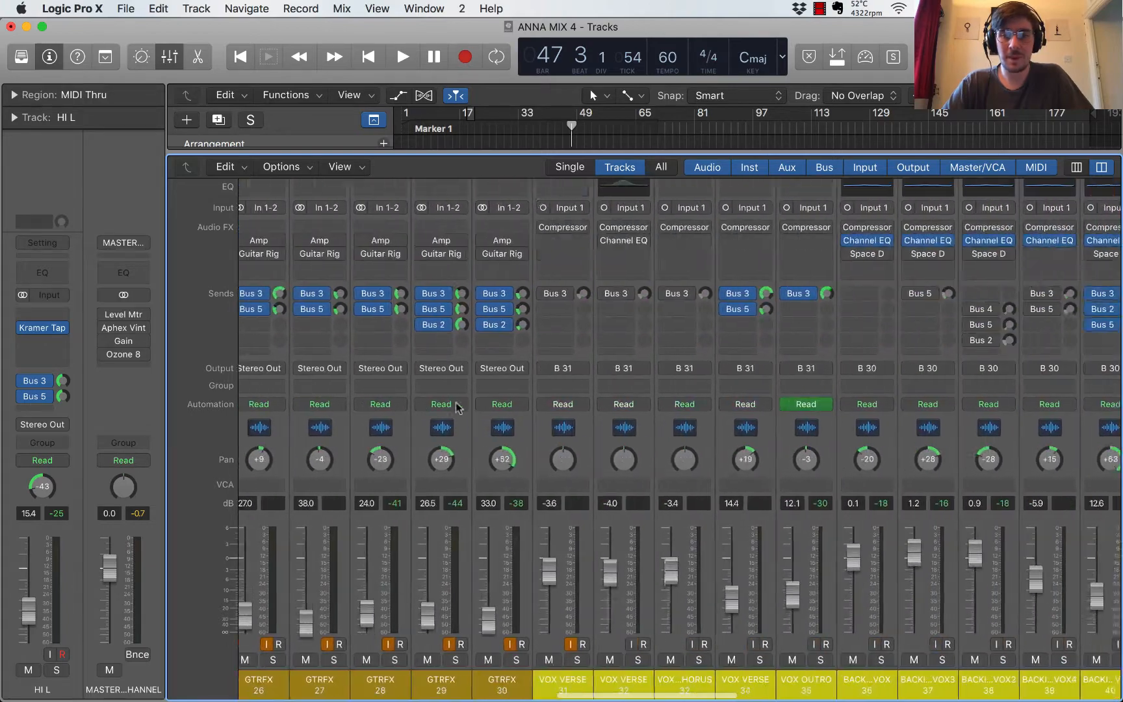
scroll(457, 407, "right", 20)
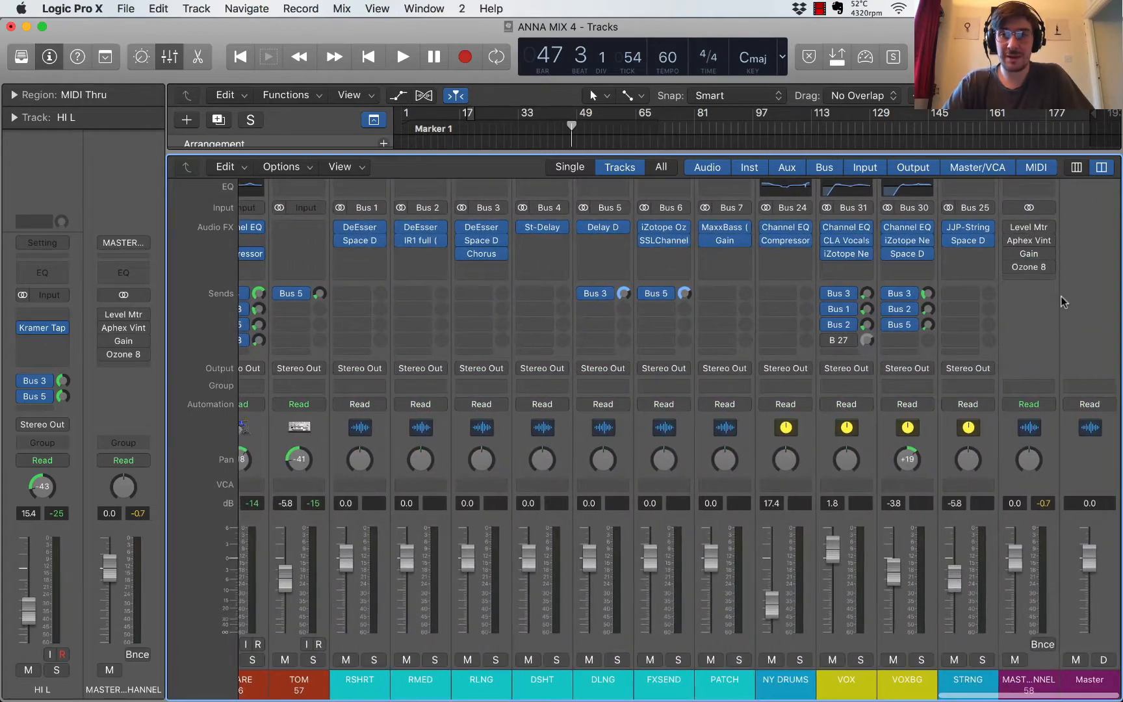
Step: Enable the bypassed Gain plug-in on the master channel
mouse_move(1017, 254)
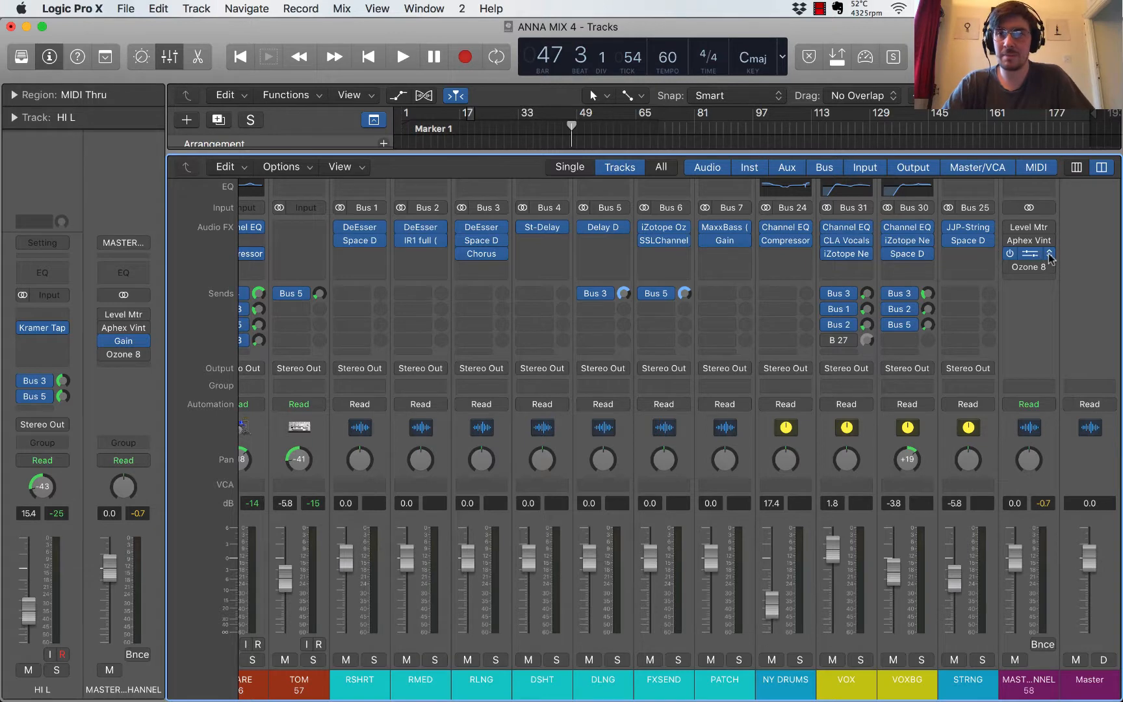
left_click(1032, 256)
left_click(1033, 258)
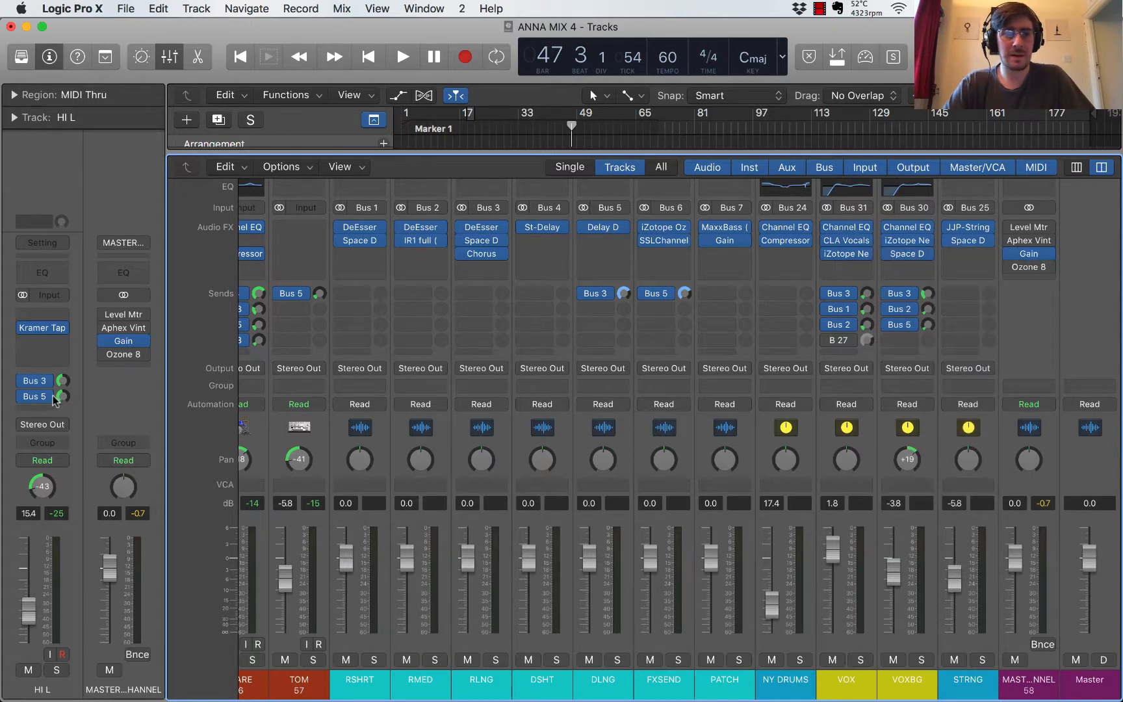
Step: Locate Gain among the Utility plug-ins available for the master channel, and inspect the existing Gain plug-in's Mono setting without changing it
left_click(144, 341)
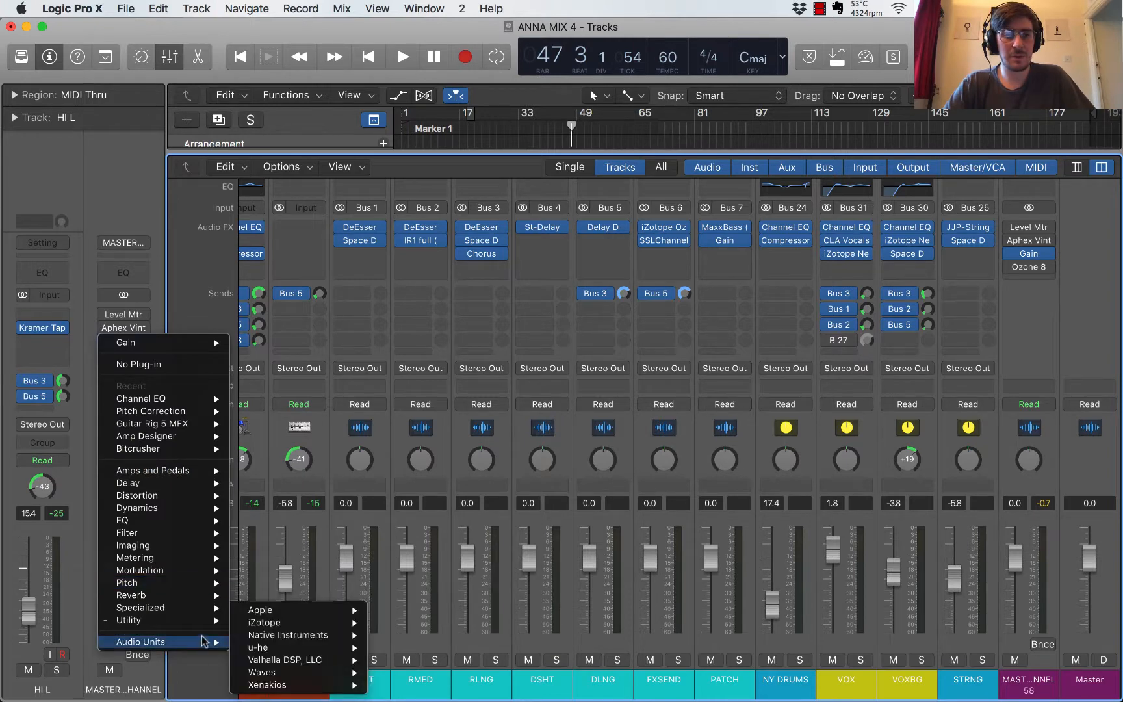
mouse_move(198, 621)
mouse_move(276, 623)
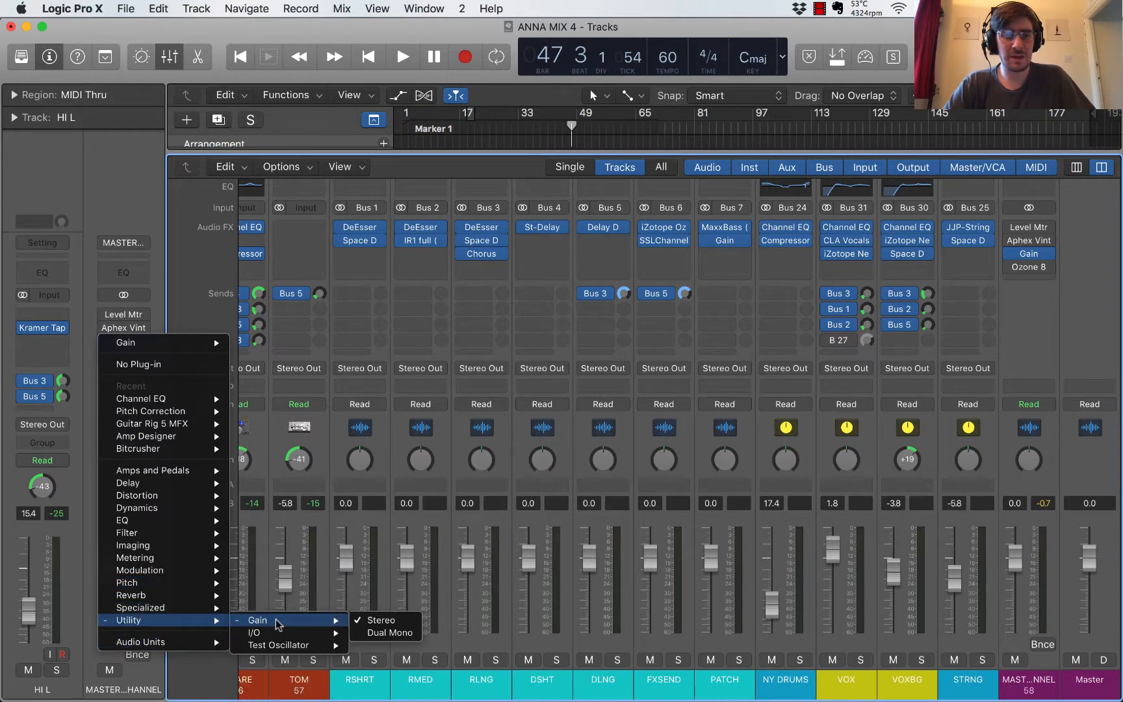
left_click(161, 247)
left_click(120, 343)
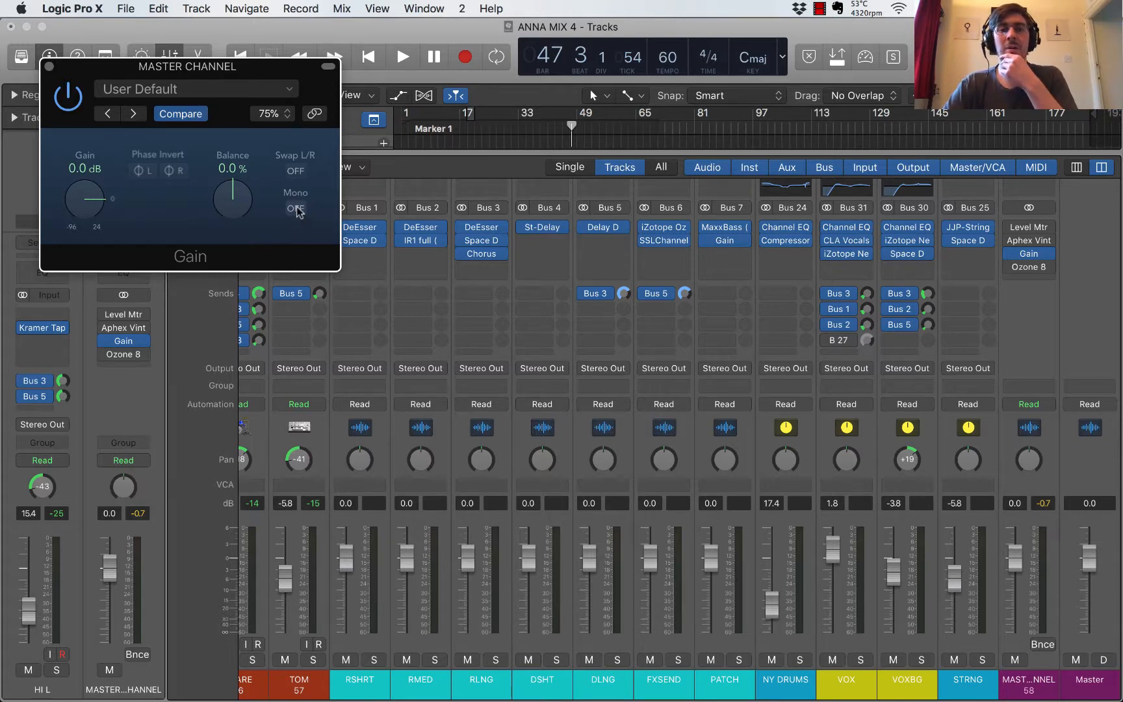
left_click(49, 65)
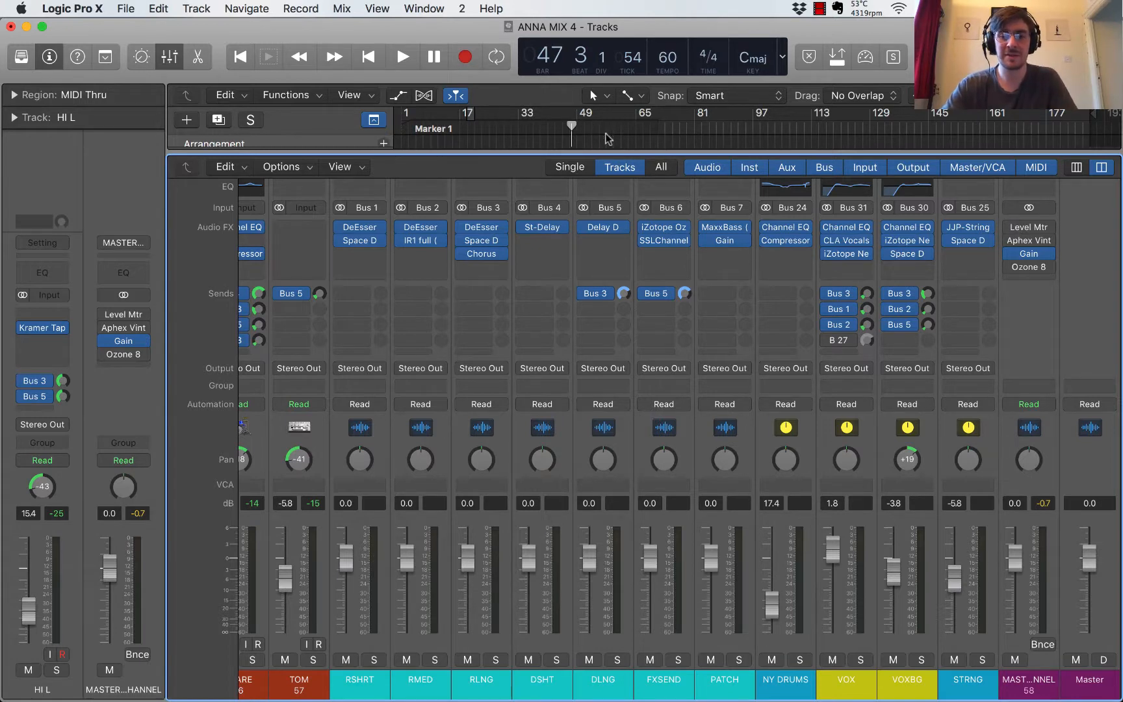
Step: Play the mix from bar 47 with the mixer hidden and the system volume raised
key("space")
key("x")
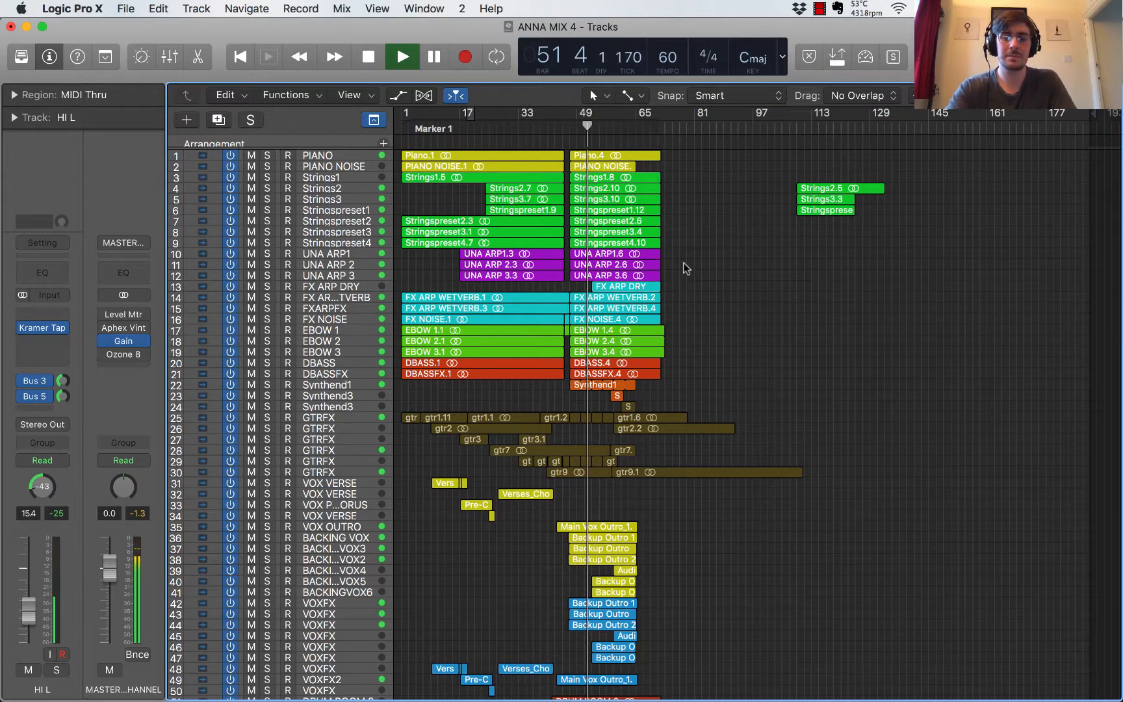
key("XF86AudioRaiseVolume")
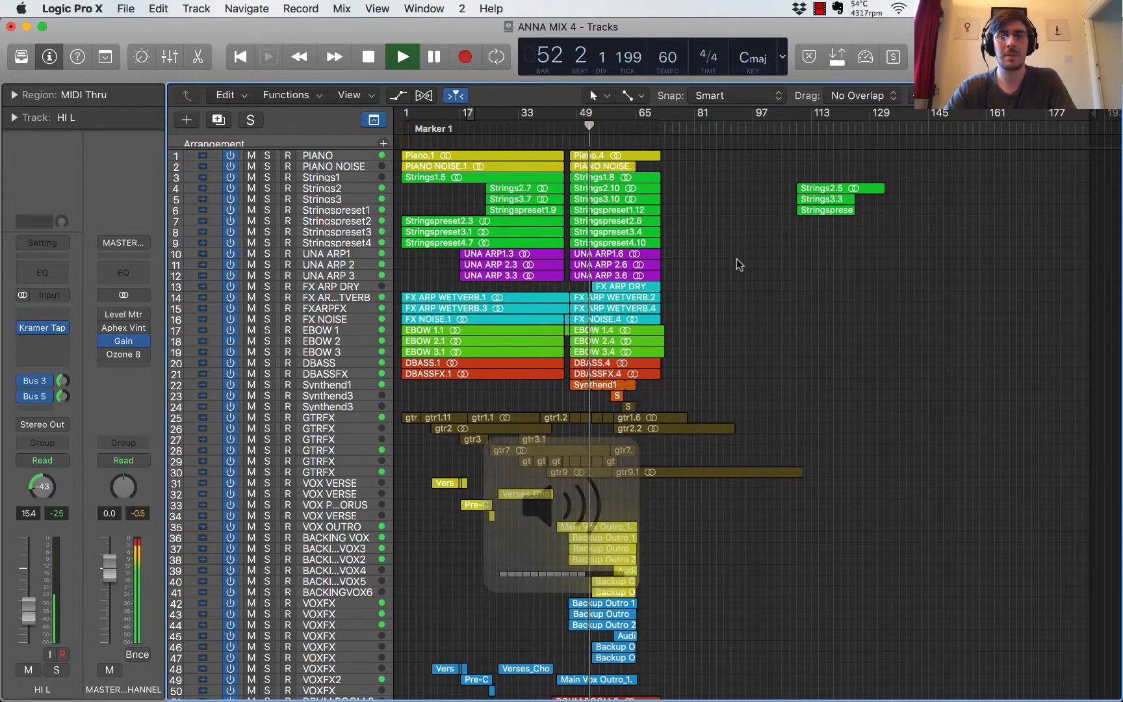
Step: Compare the mix with the master channel's Gain plug-in on and off, leave it bypassed, and stop playback
mouse_move(104, 339)
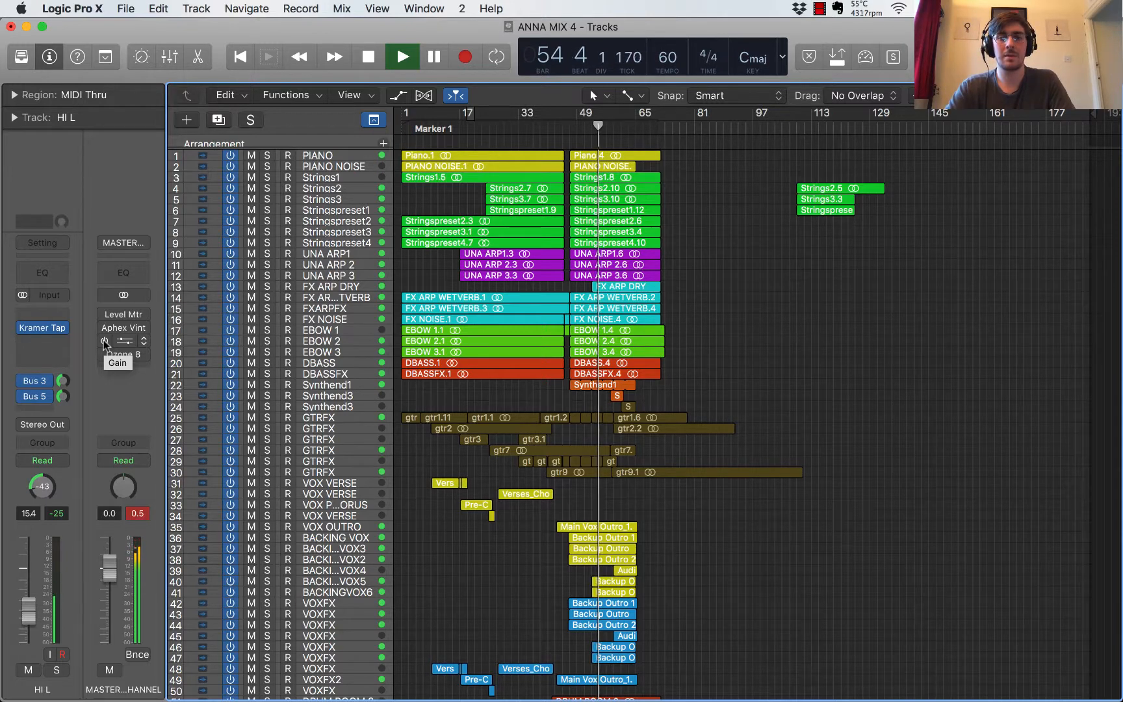
left_click(104, 340)
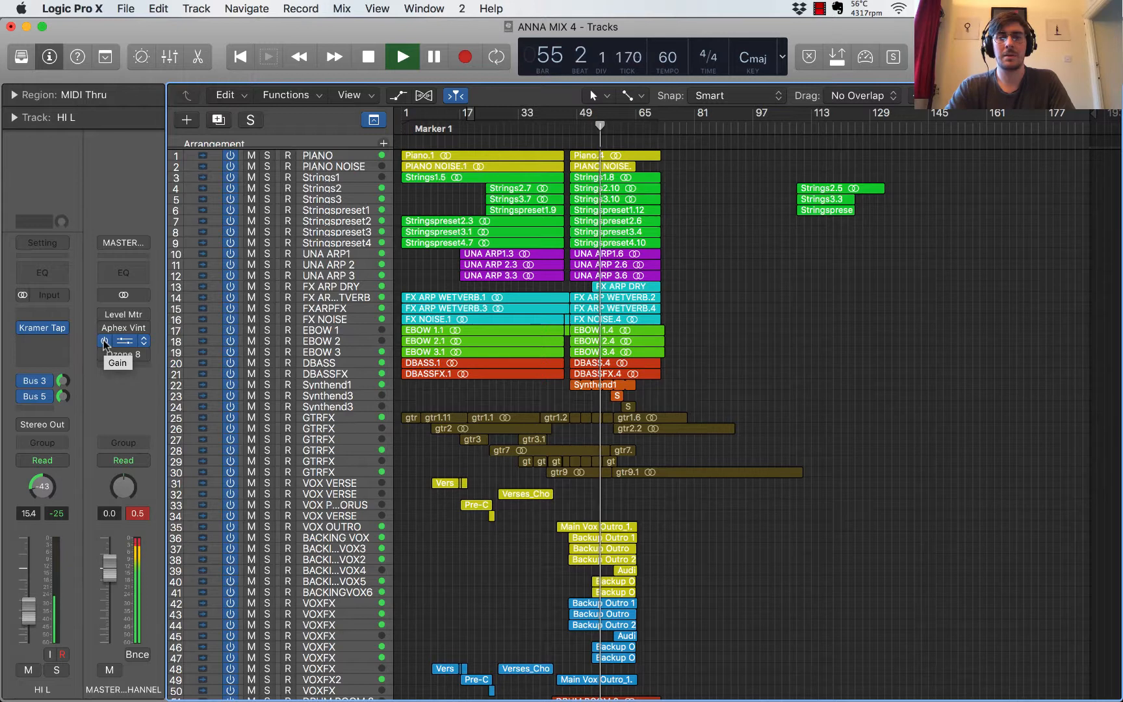
left_click(103, 340)
key("space")
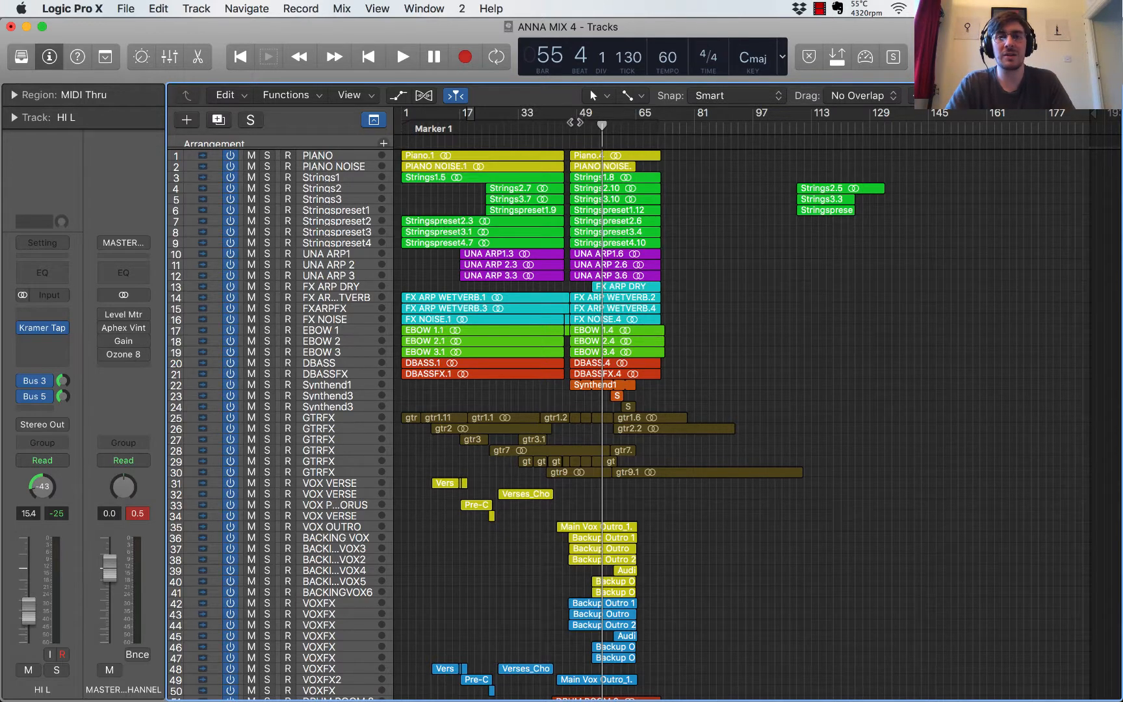
Step: Mark a cycle range around bar 49 in the later section, shift it slightly later, and switch cycling off
left_click_drag(575, 120, 619, 120)
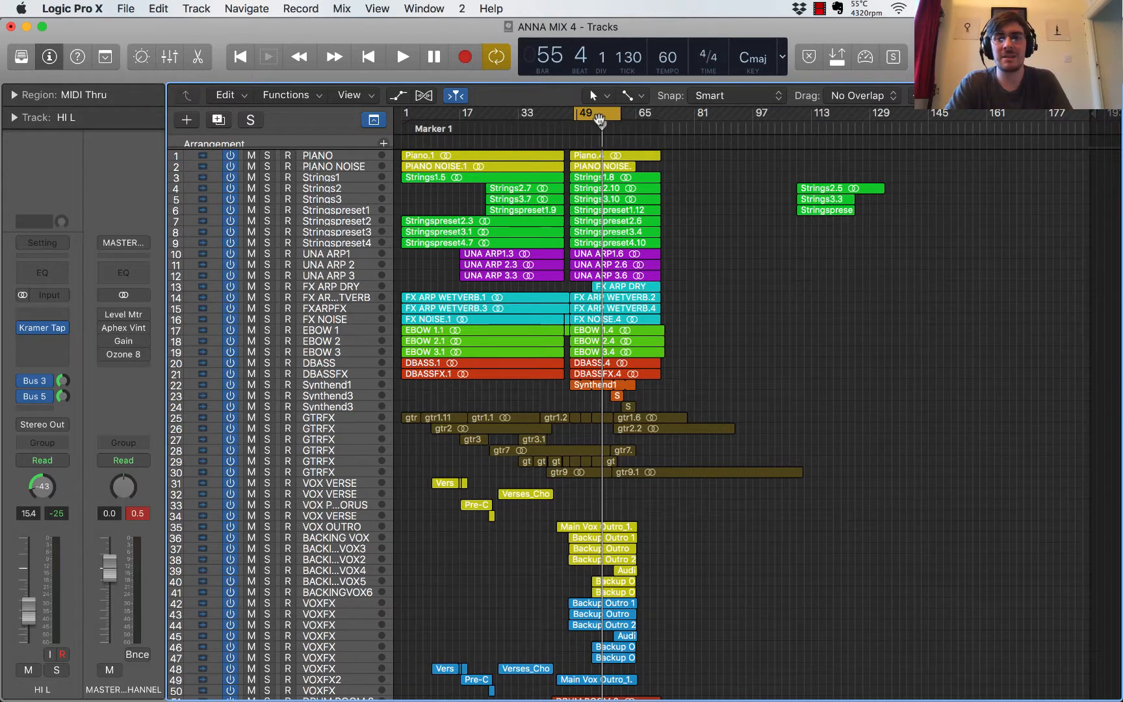
left_click_drag(602, 115, 607, 119)
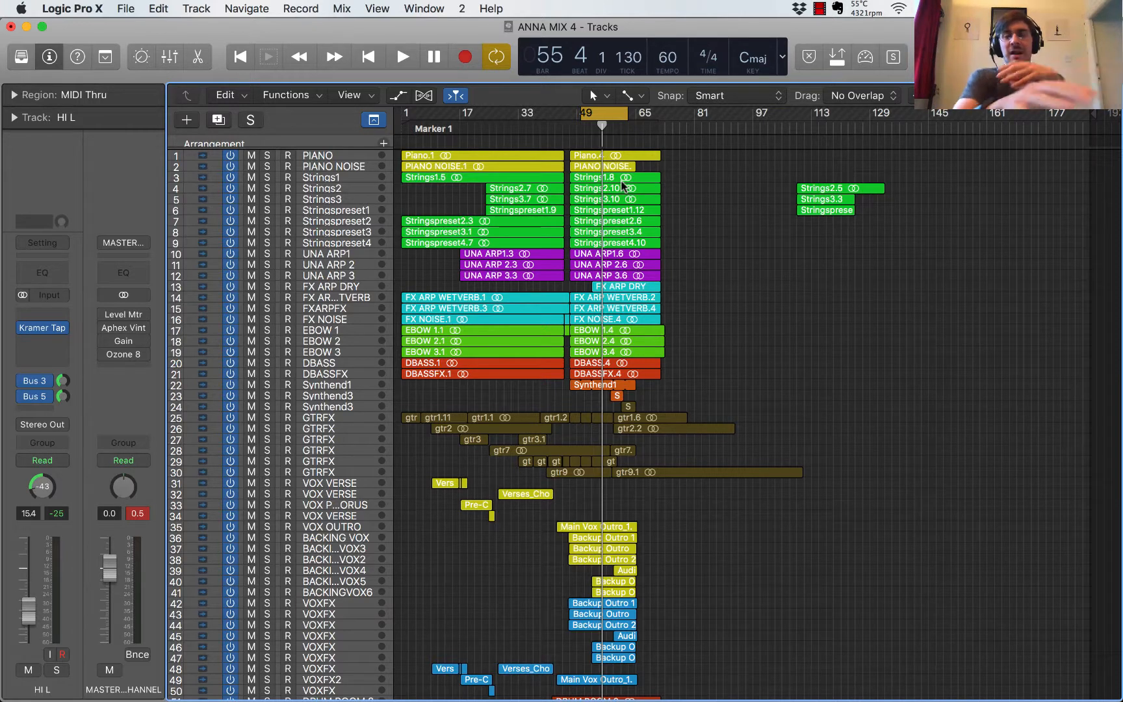
left_click(616, 110)
Step: Move the playhead to bar 12 and pick out the RSHRT, RMED, RLNG and DSHT channels in the mixer
left_click(442, 127)
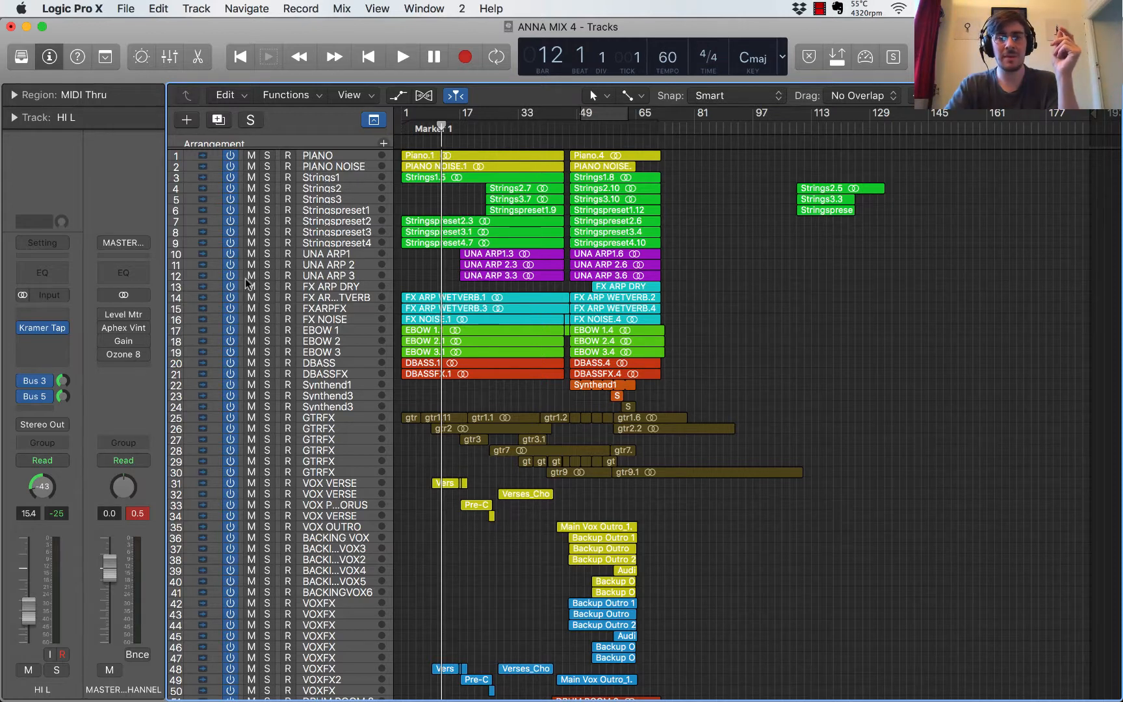
left_click(168, 60)
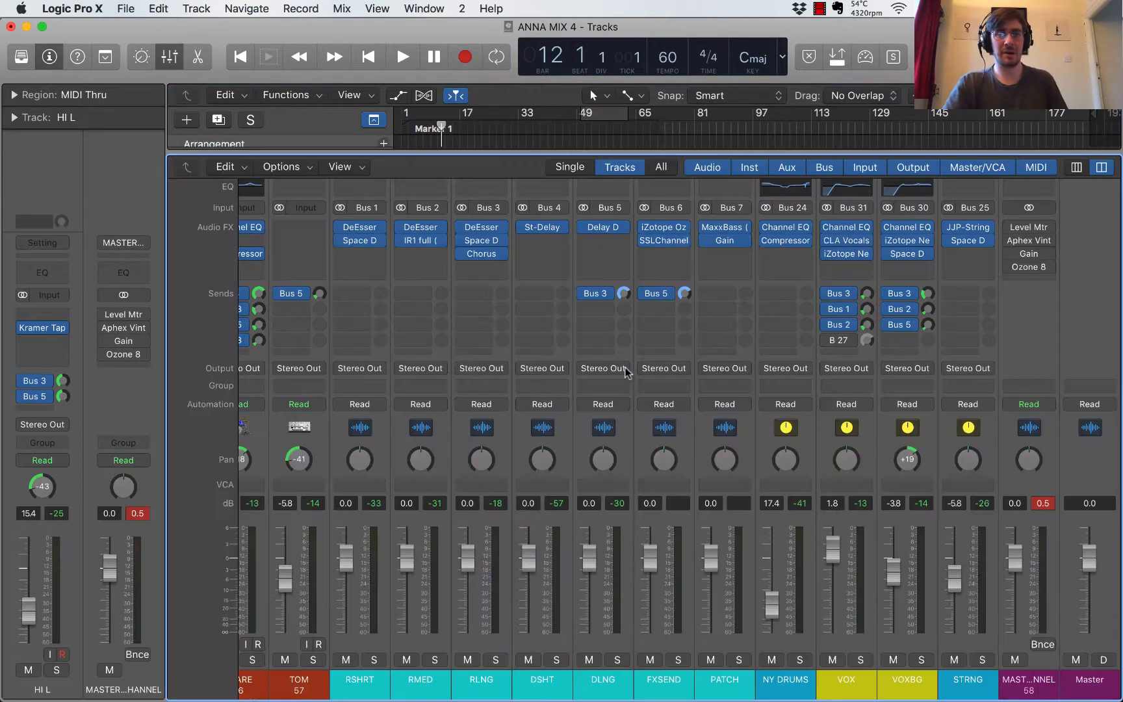
left_click(386, 689)
left_click(423, 687)
left_click(504, 687)
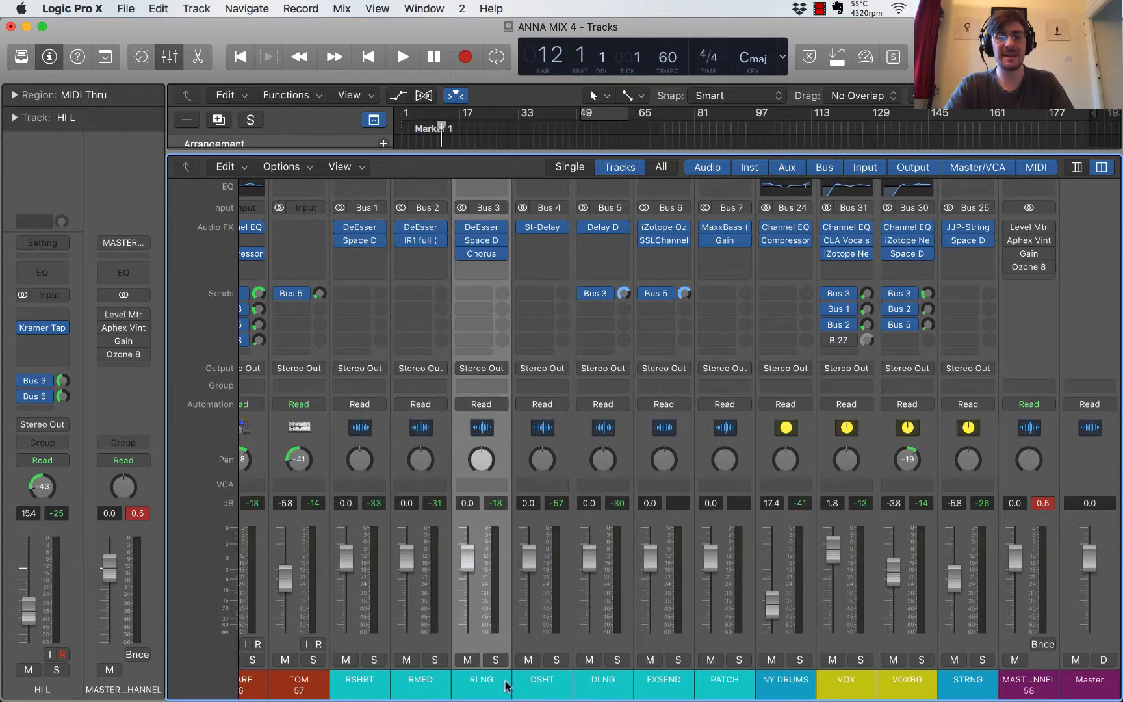
left_click(542, 689)
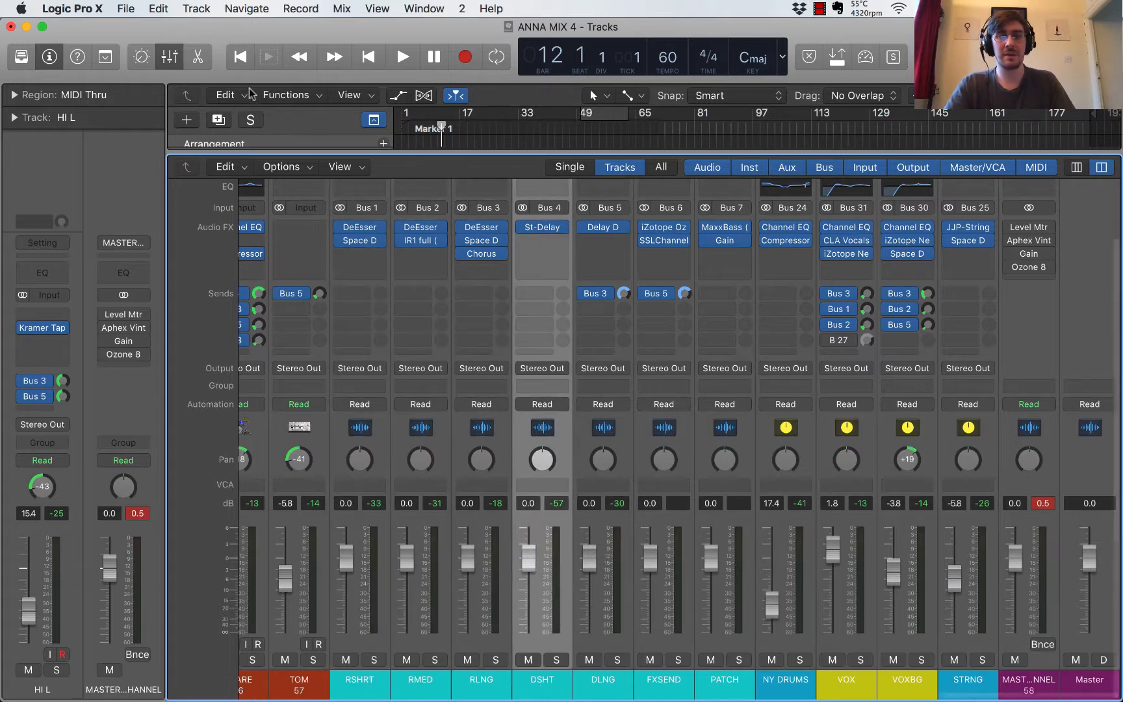
Step: Examine the RSHRT channel's Bus 1 input routing and the effect plug-ins on the reverb channels
key("x")
key("x")
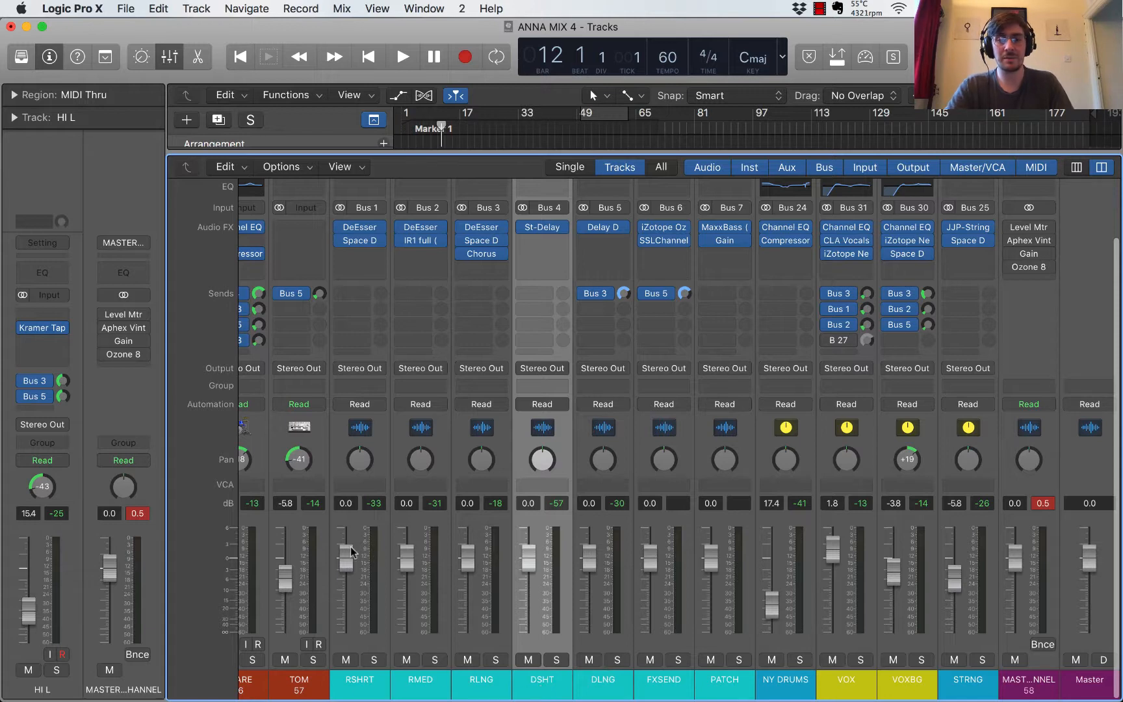
scroll(392, 275, "up", 1)
left_click(371, 211)
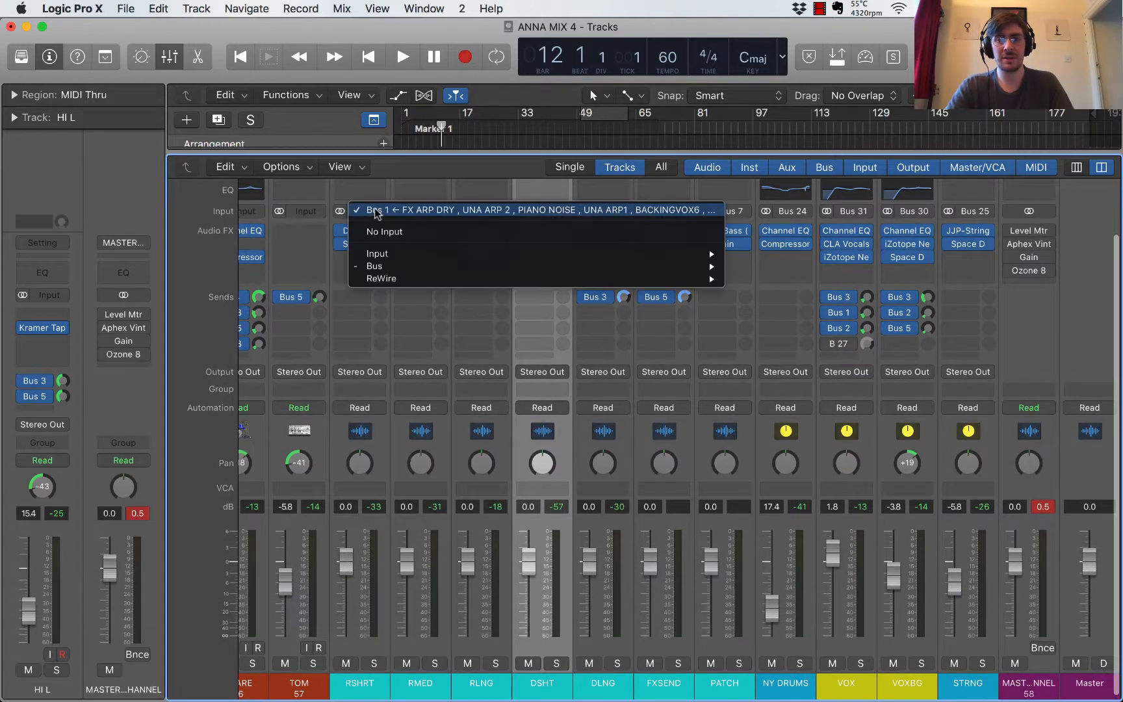
mouse_move(384, 269)
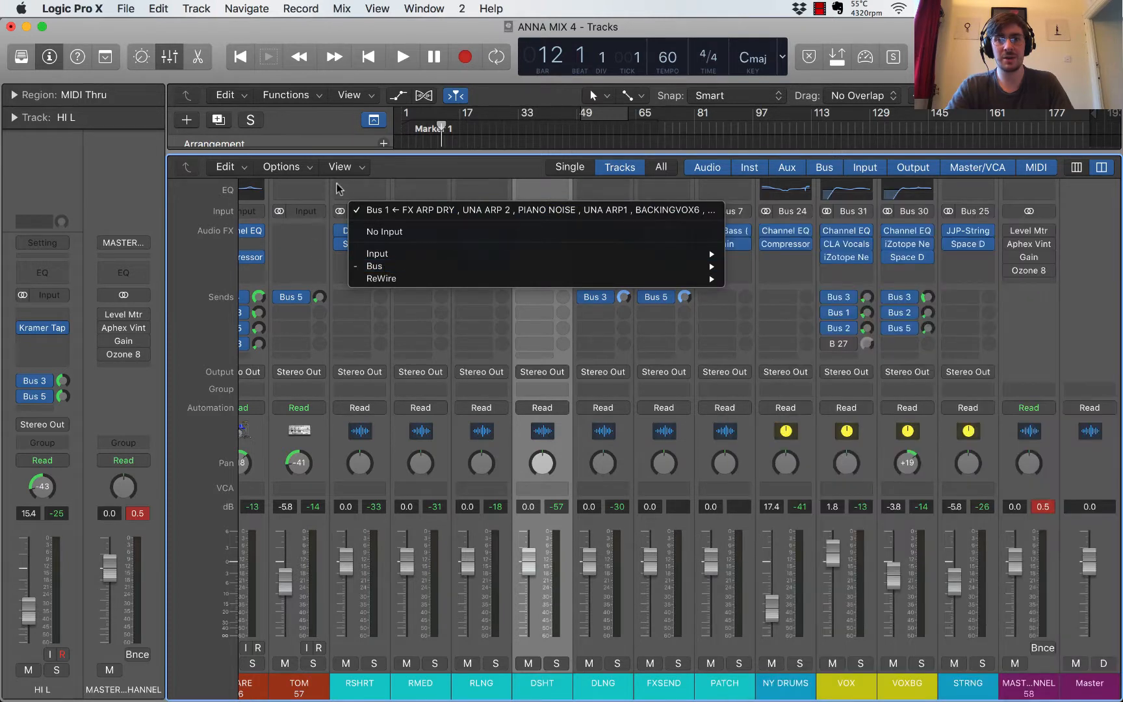
left_click(341, 187)
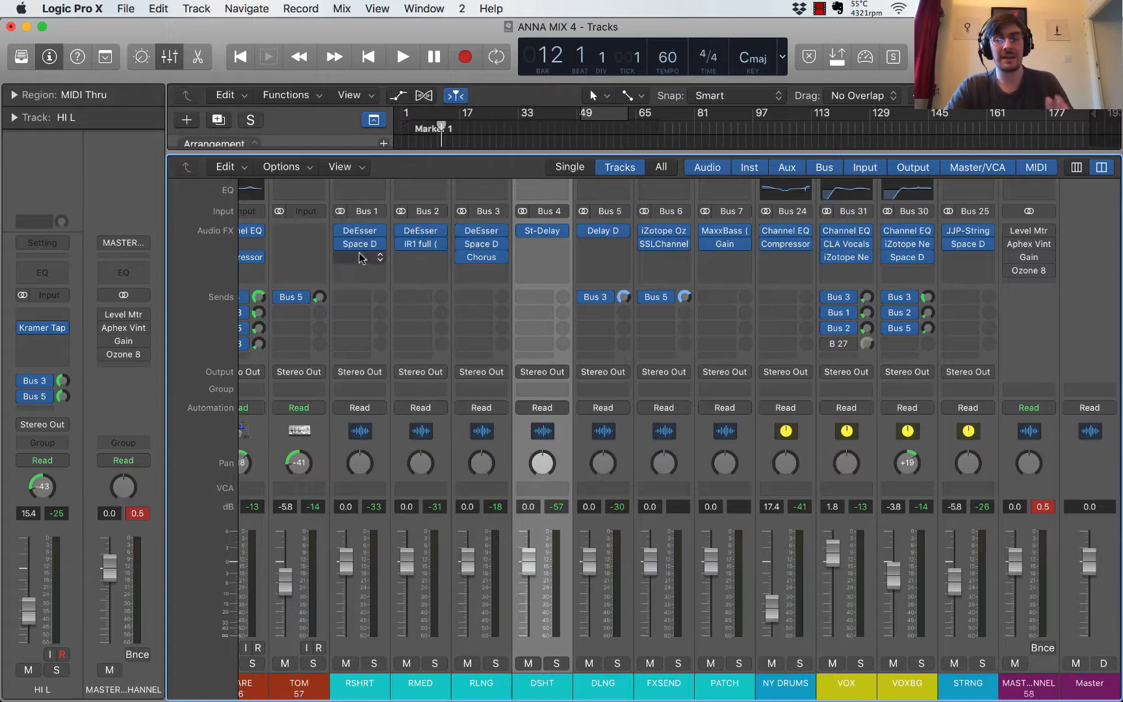
mouse_move(361, 245)
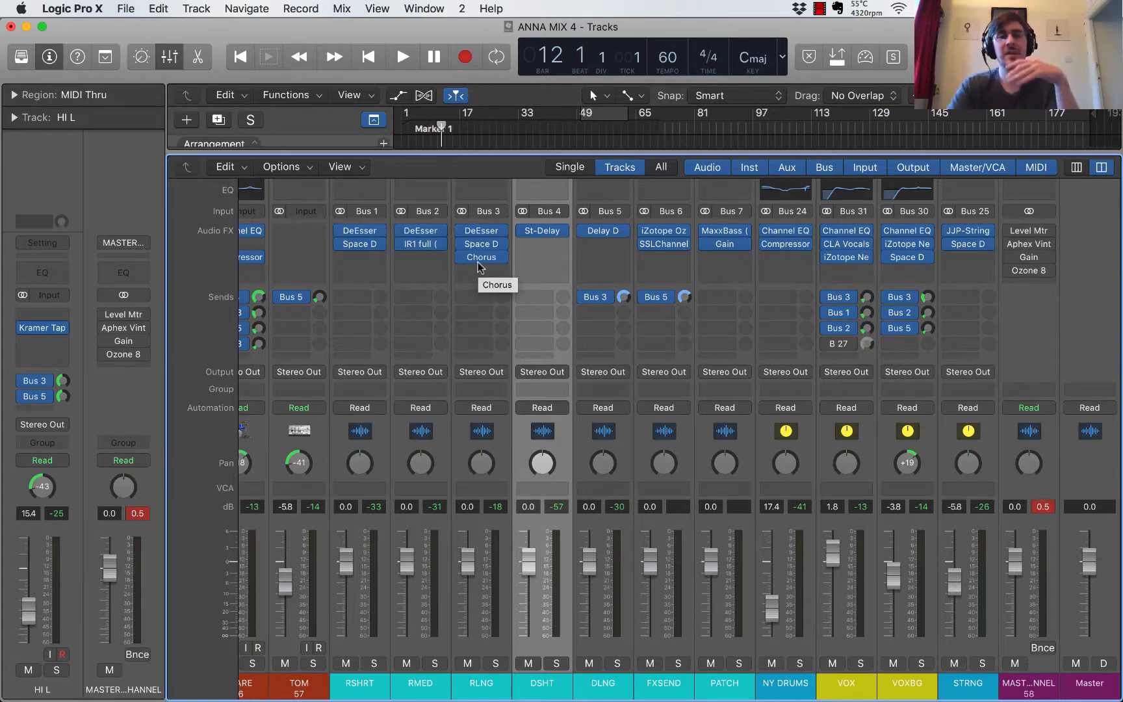
mouse_move(417, 235)
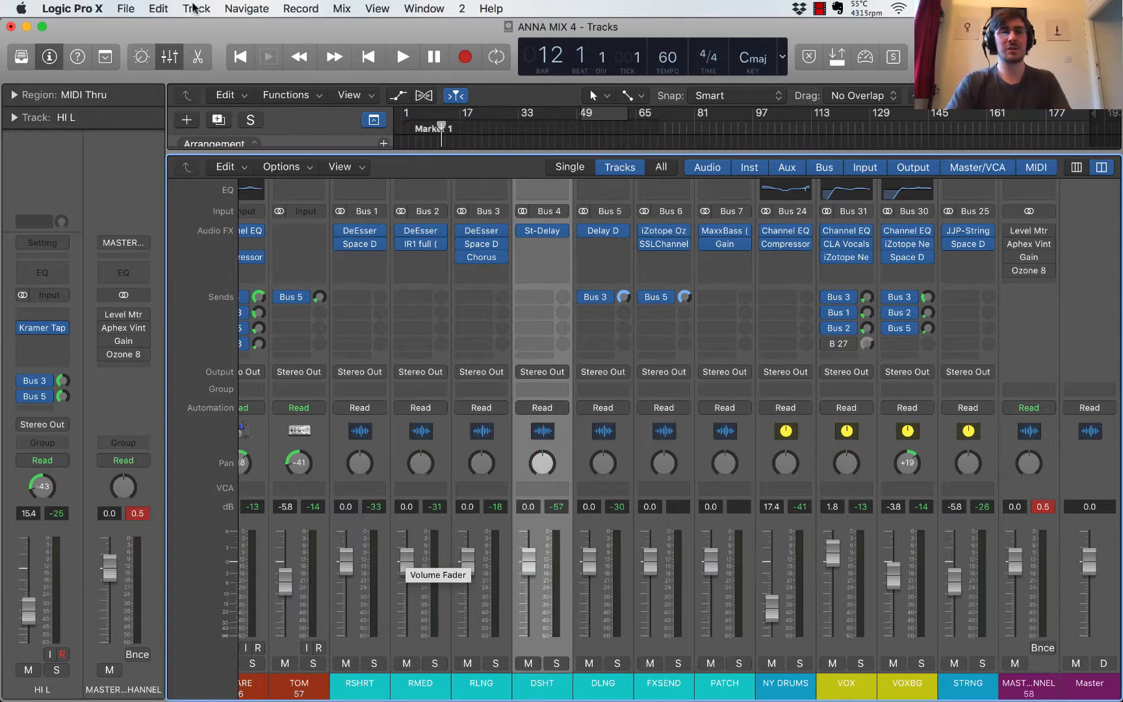
Step: Hide the mixer, listen to the VOX VERSE track 31 soloed from bar 12, and stop playback and unsolo it
key("x")
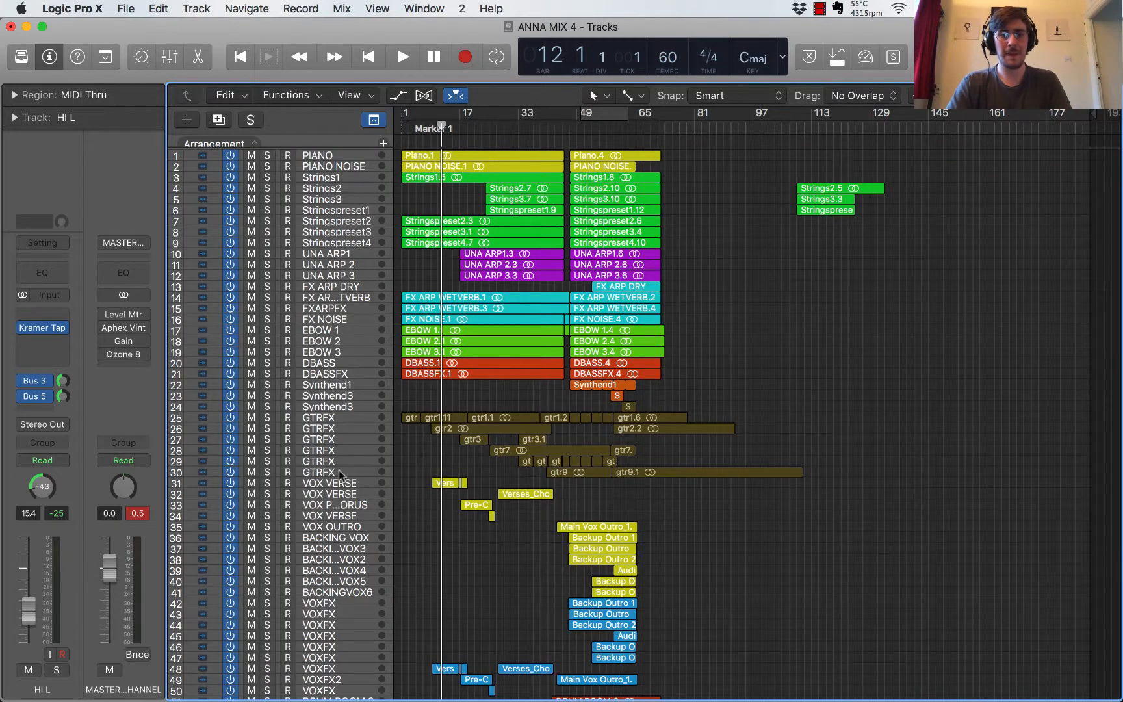
left_click(267, 483)
key("space")
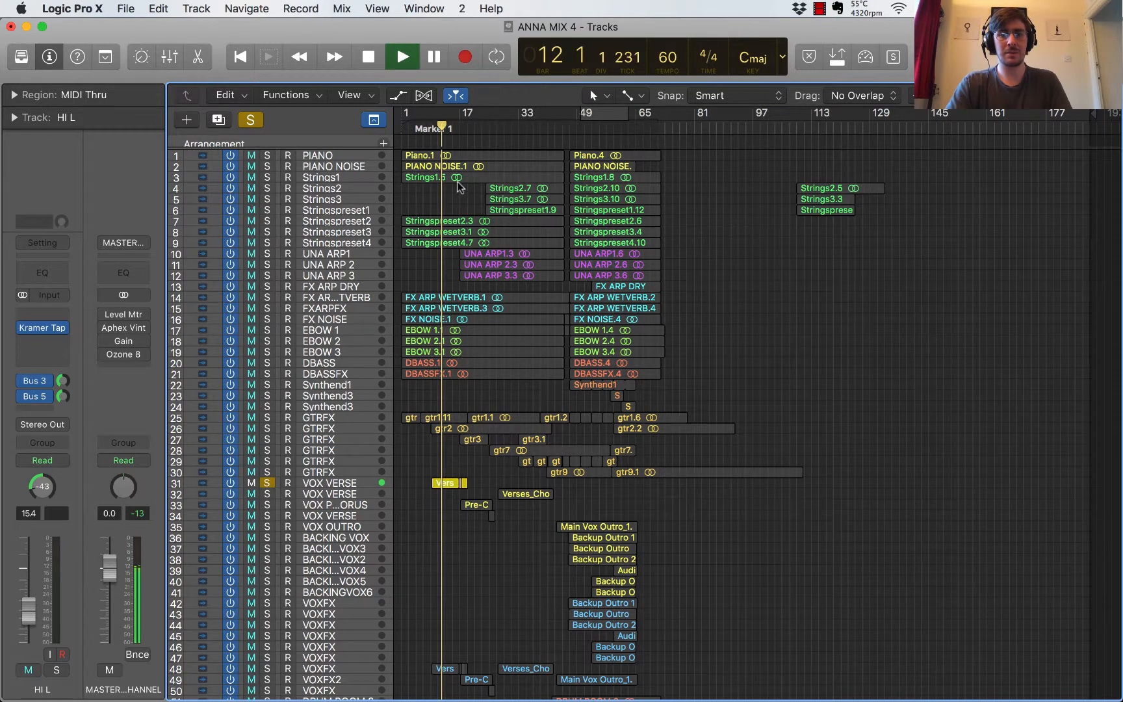
left_click(266, 483)
left_click(267, 483)
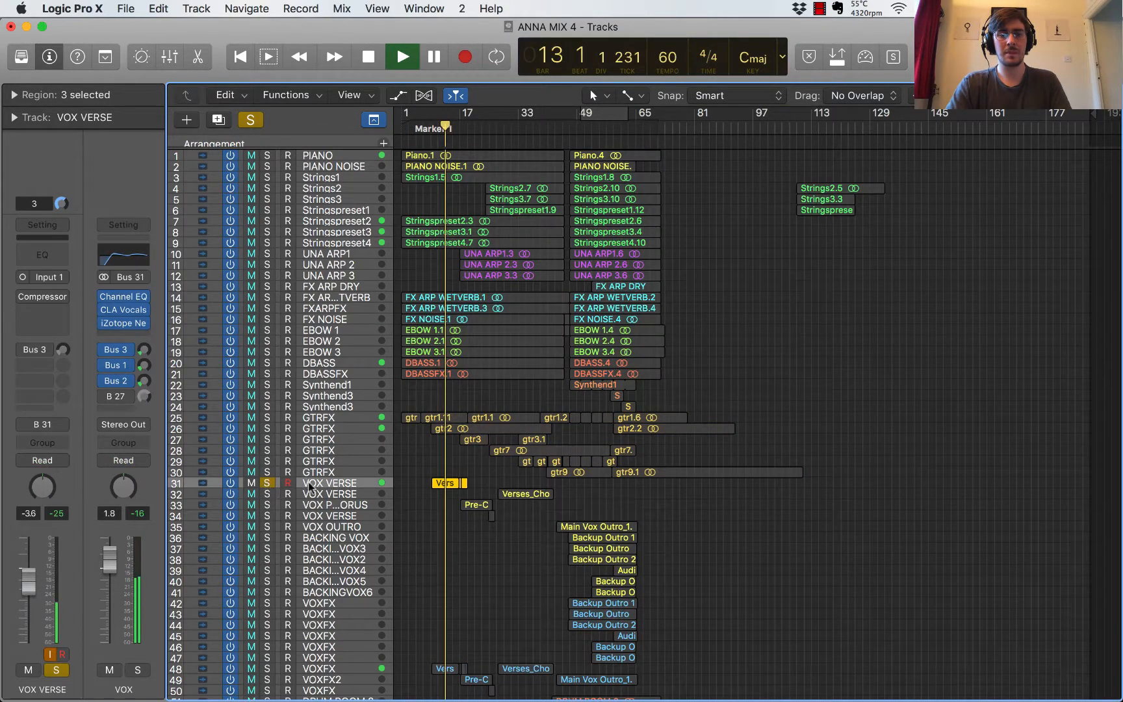
key("space")
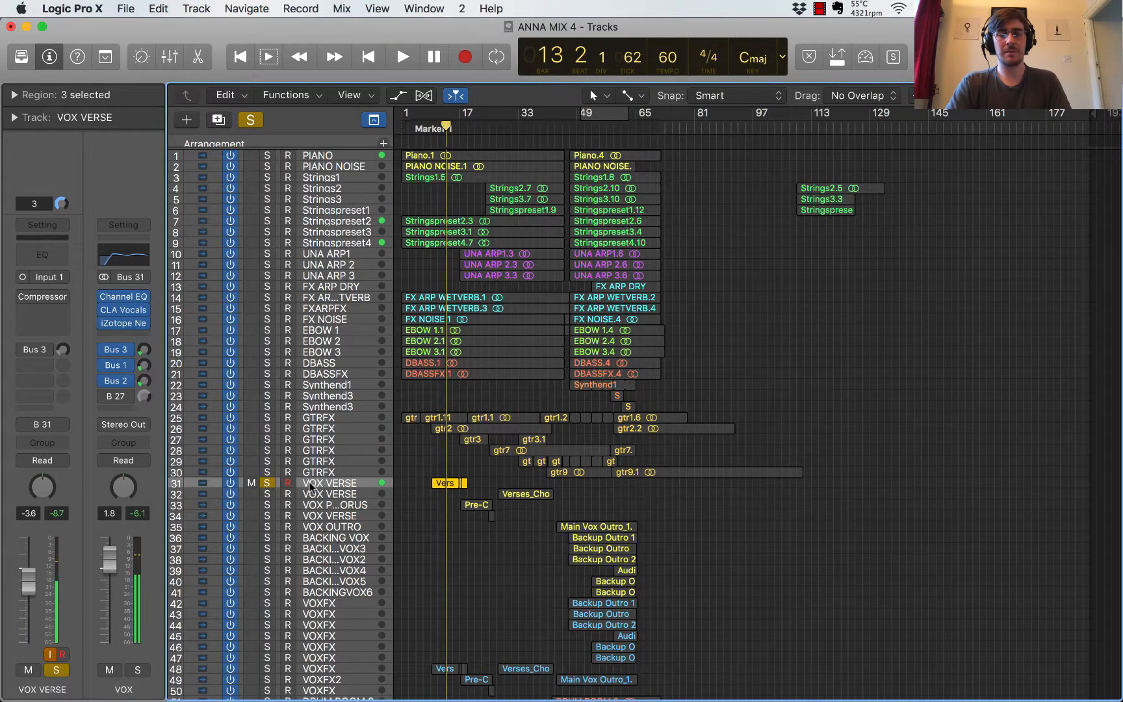
left_click(267, 483)
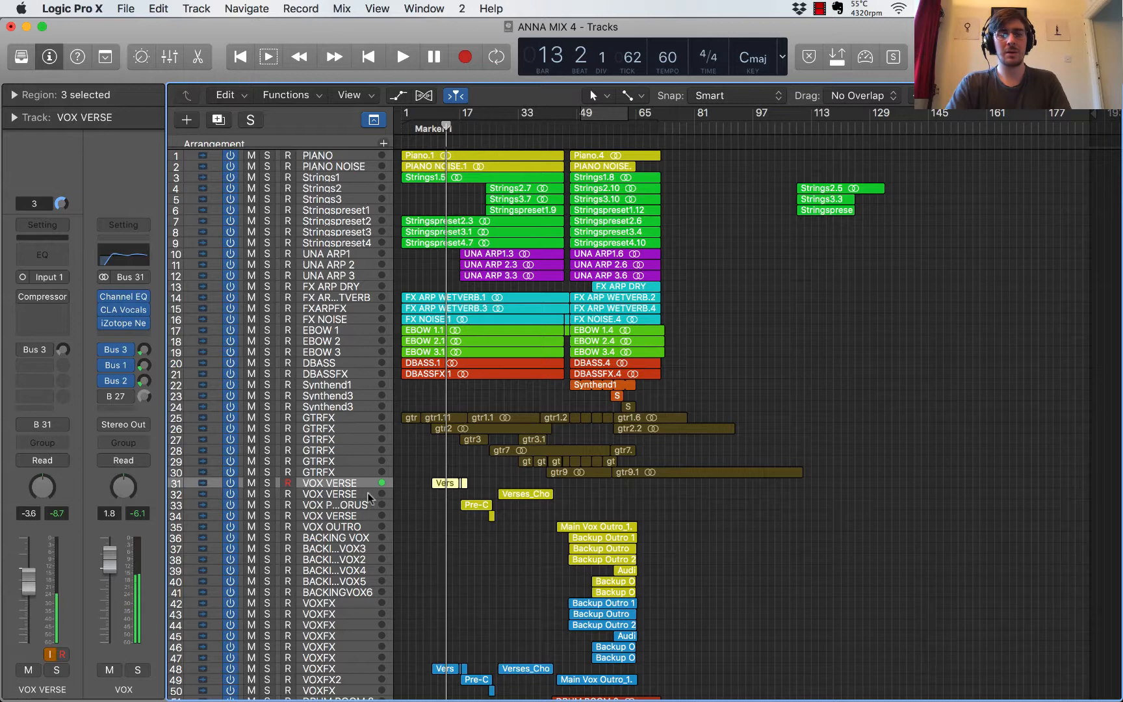
Step: Check the channel strips of GTRFX track 28 and Stringspreset3, return to VOX VERSE track 31 and mute it
left_click(474, 567)
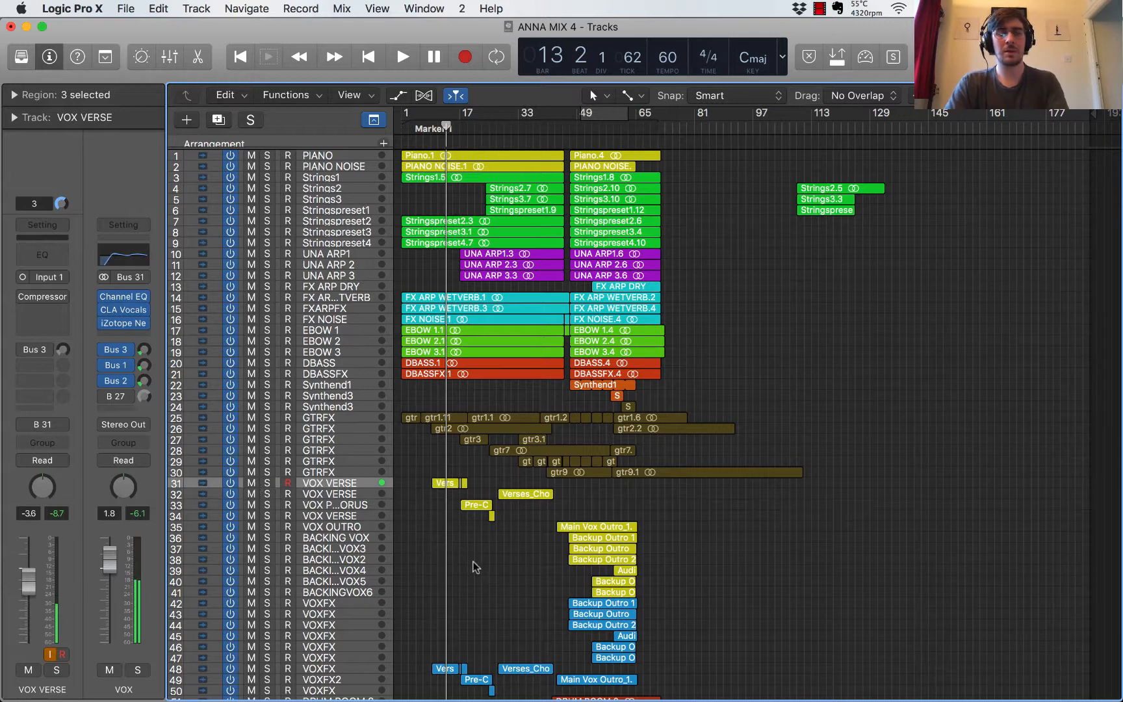
key("alt+super+2")
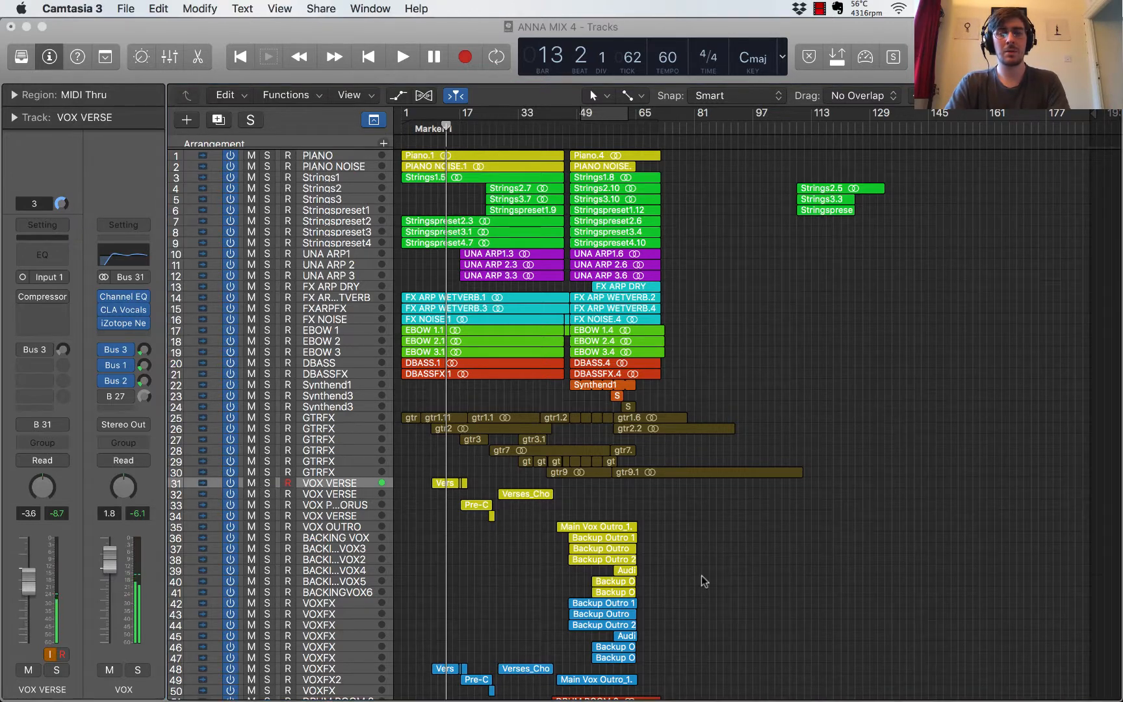
left_click(325, 452)
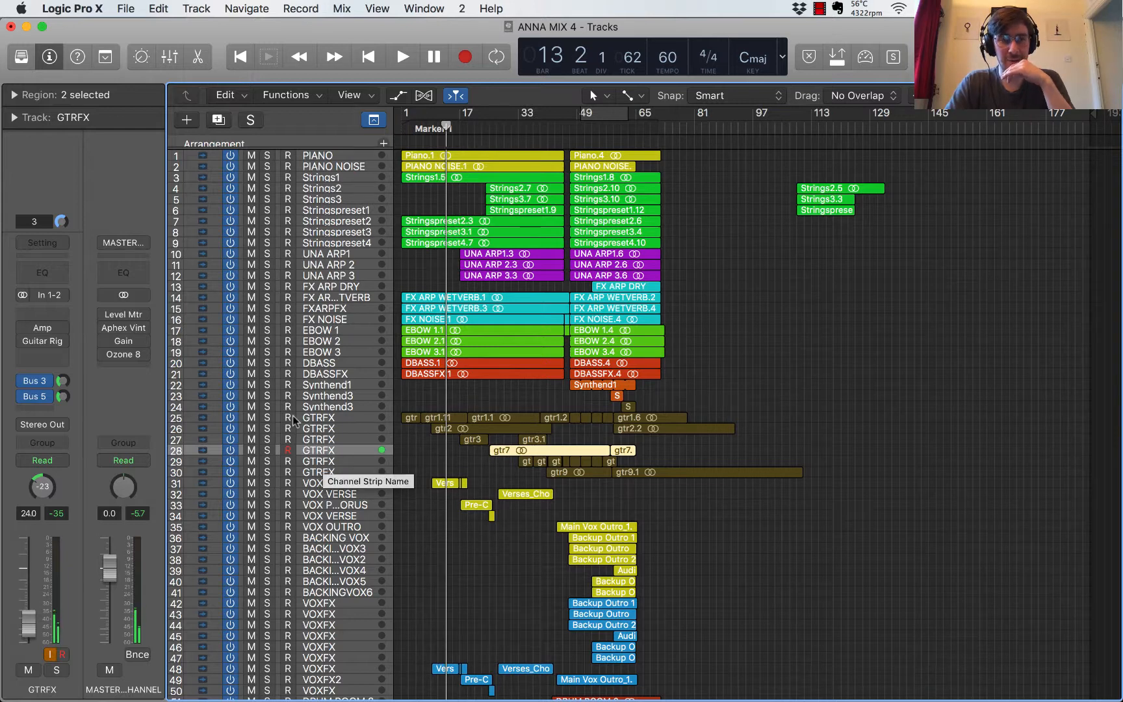
left_click(337, 233)
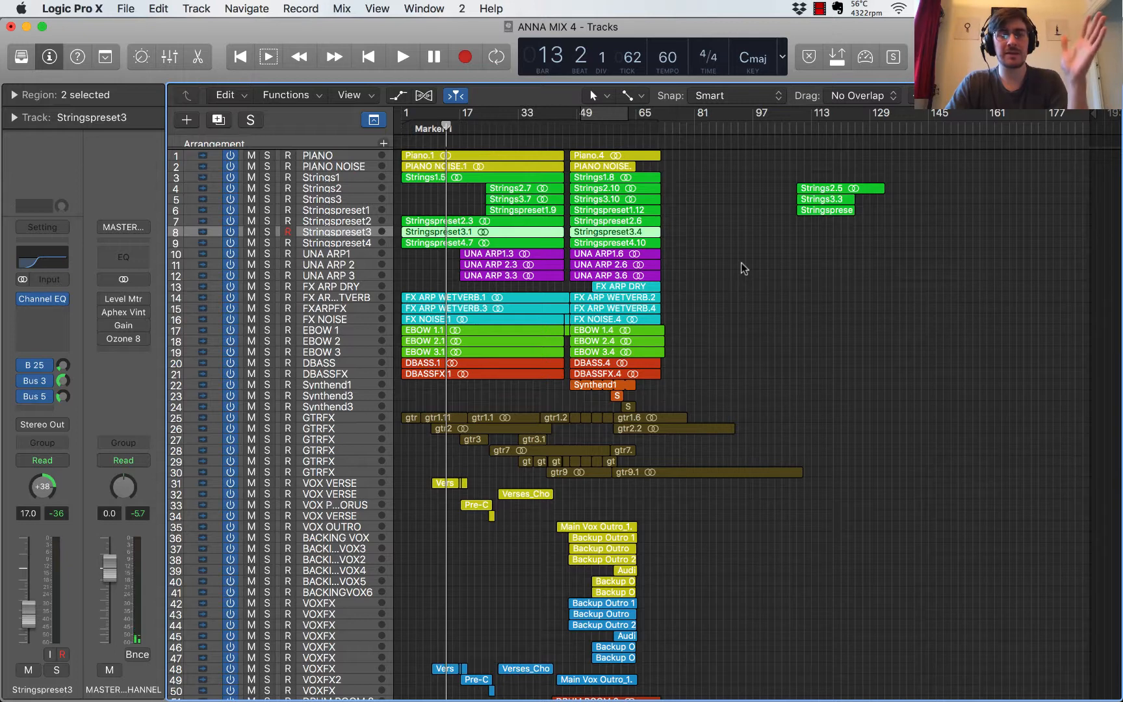
left_click(321, 485)
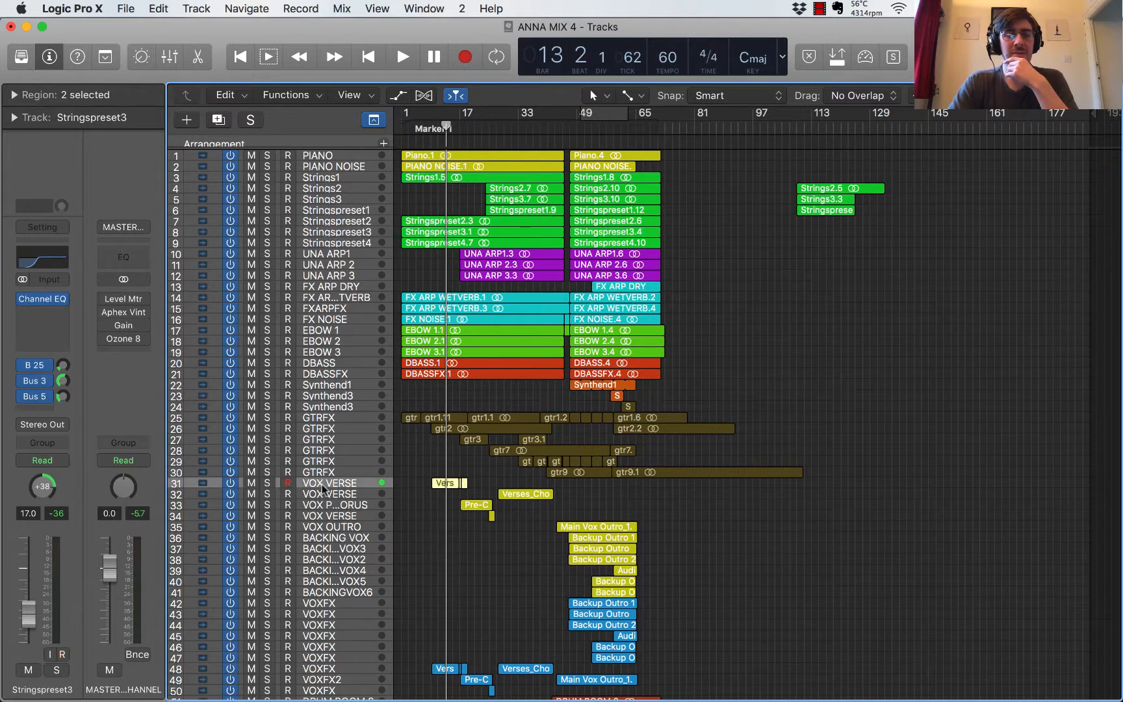
left_click(251, 484)
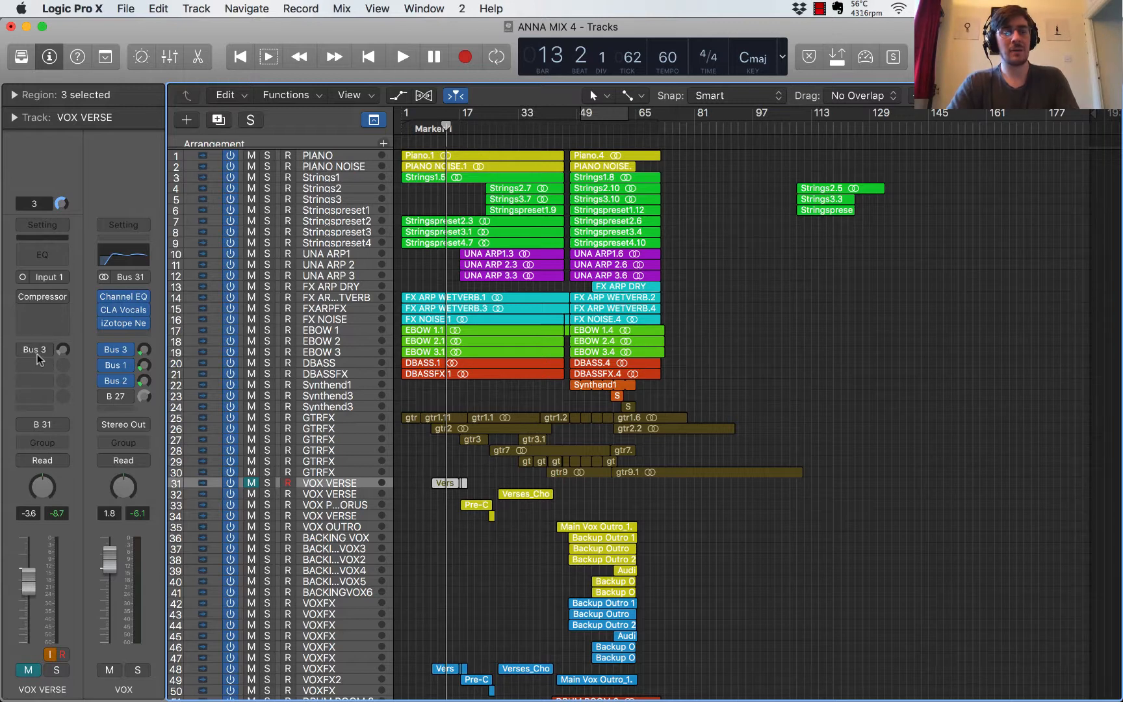
Step: Browse the insert effects available for the VOX VERSE channel's Compressor slot, down to the Space Designer reverb
left_click(63, 297)
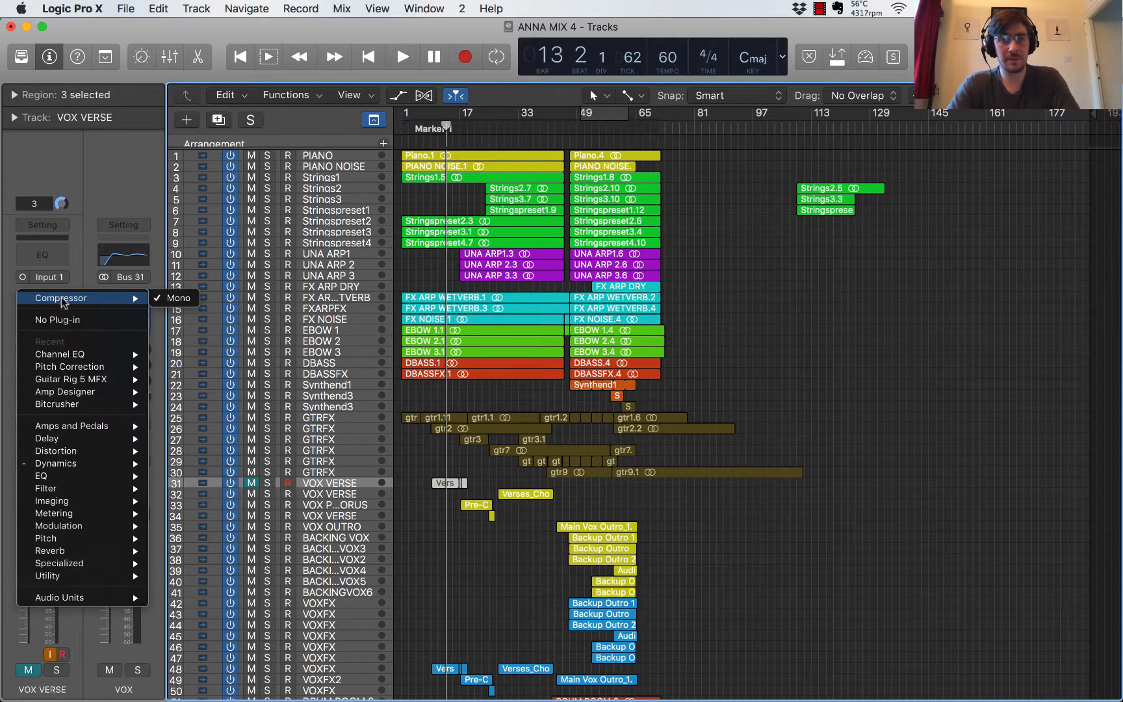
mouse_move(82, 468)
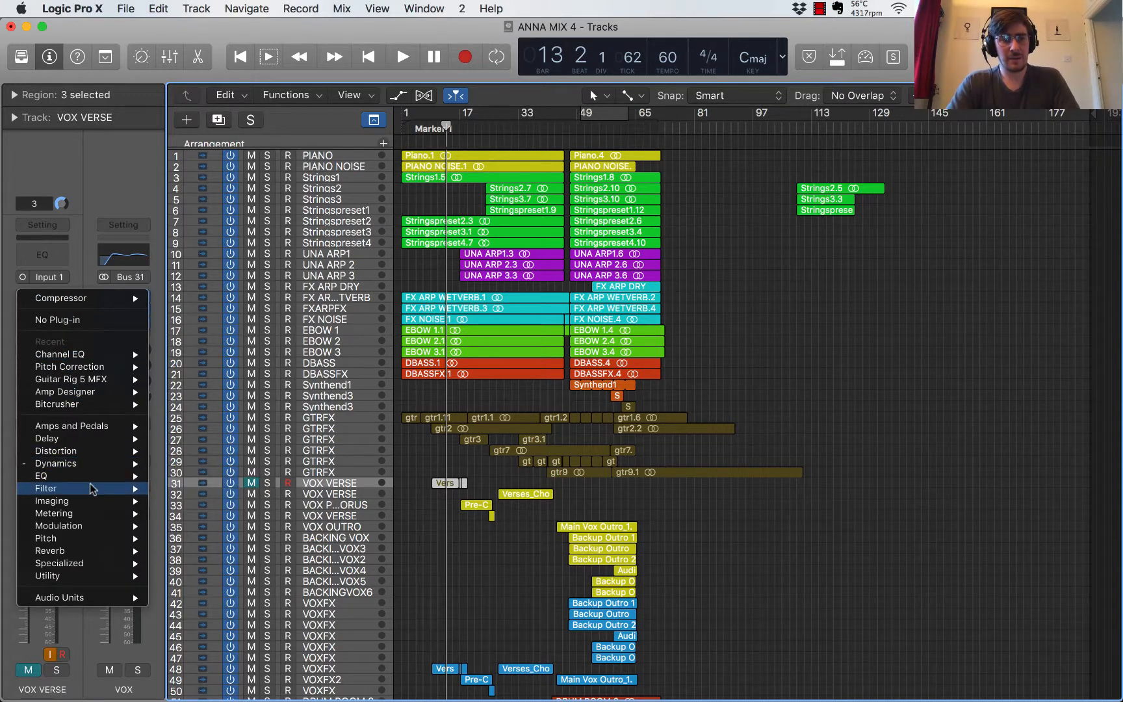
mouse_move(102, 506)
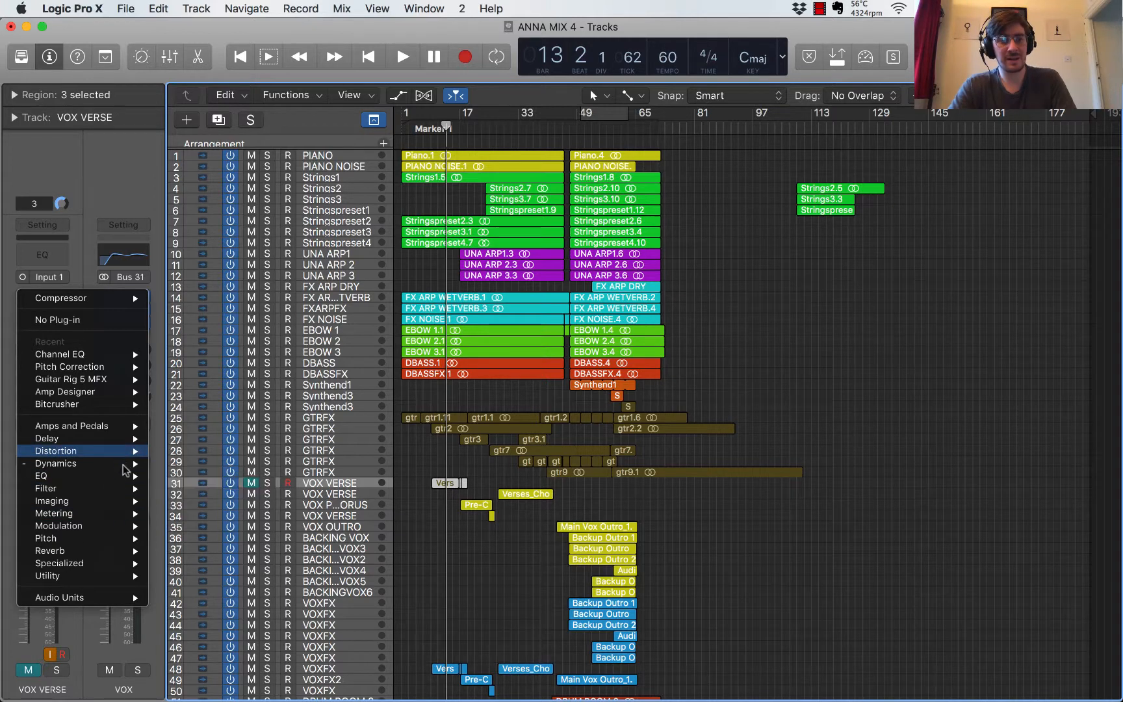
mouse_move(117, 551)
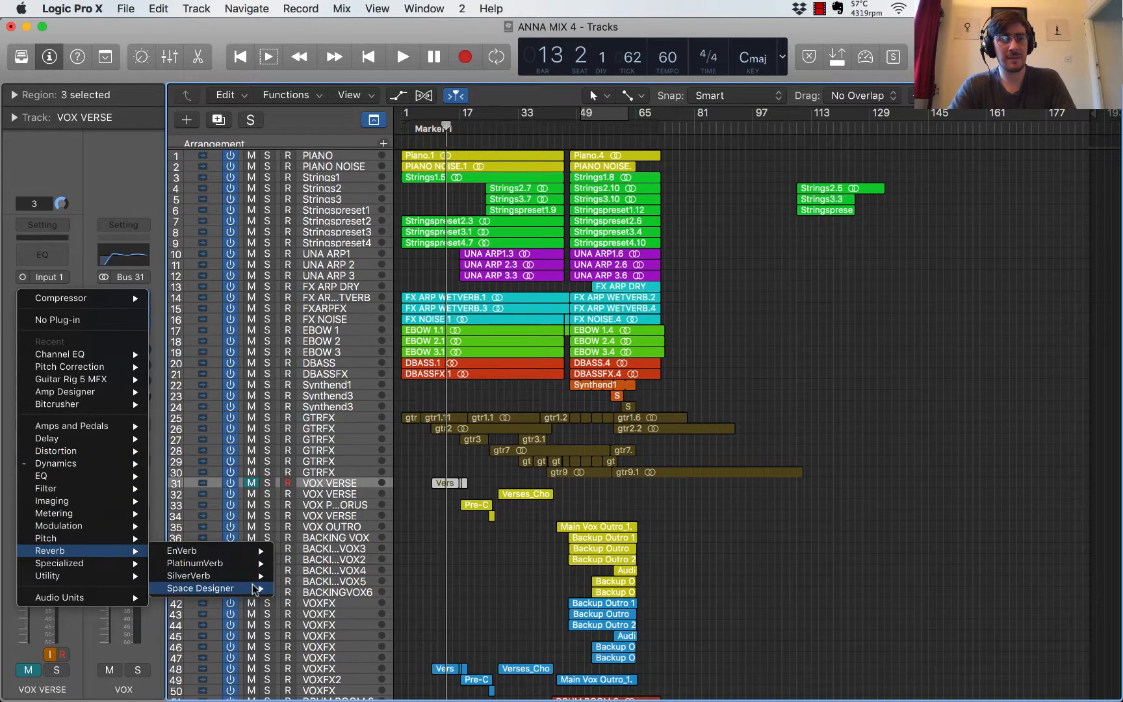
mouse_move(253, 588)
left_click(301, 589)
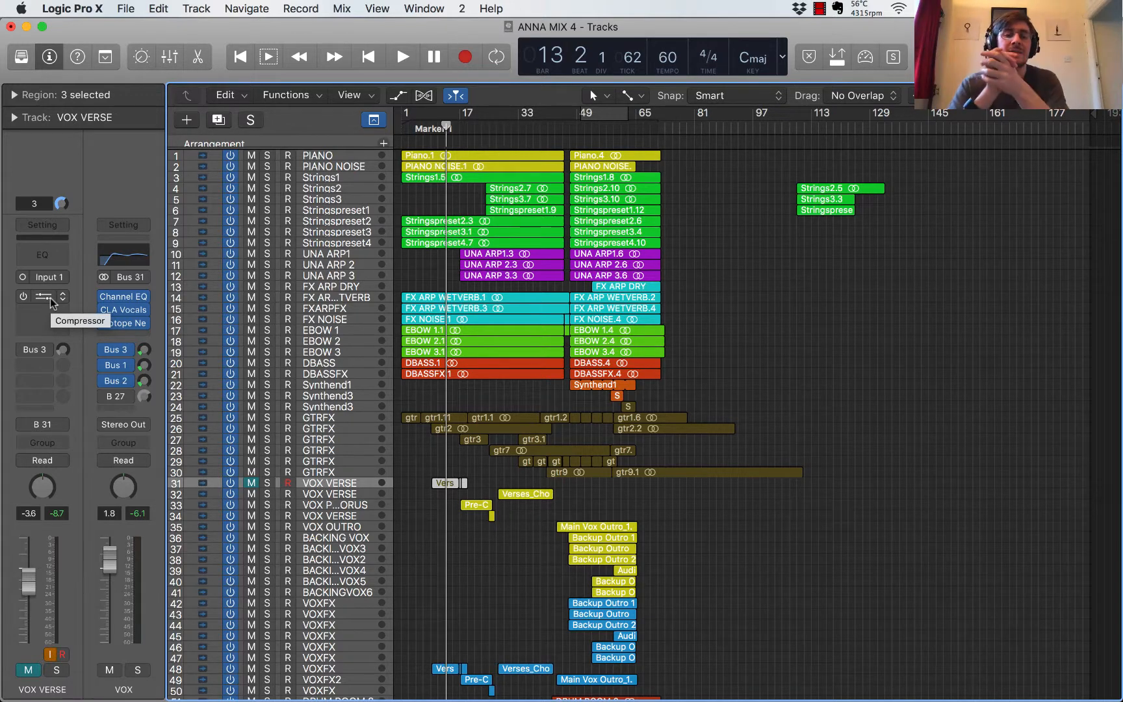
Step: Add a Bus 2 (RMED) send to the VOX VERSE channel, try out its send level and bypass the send
left_click(47, 364)
mouse_move(57, 435)
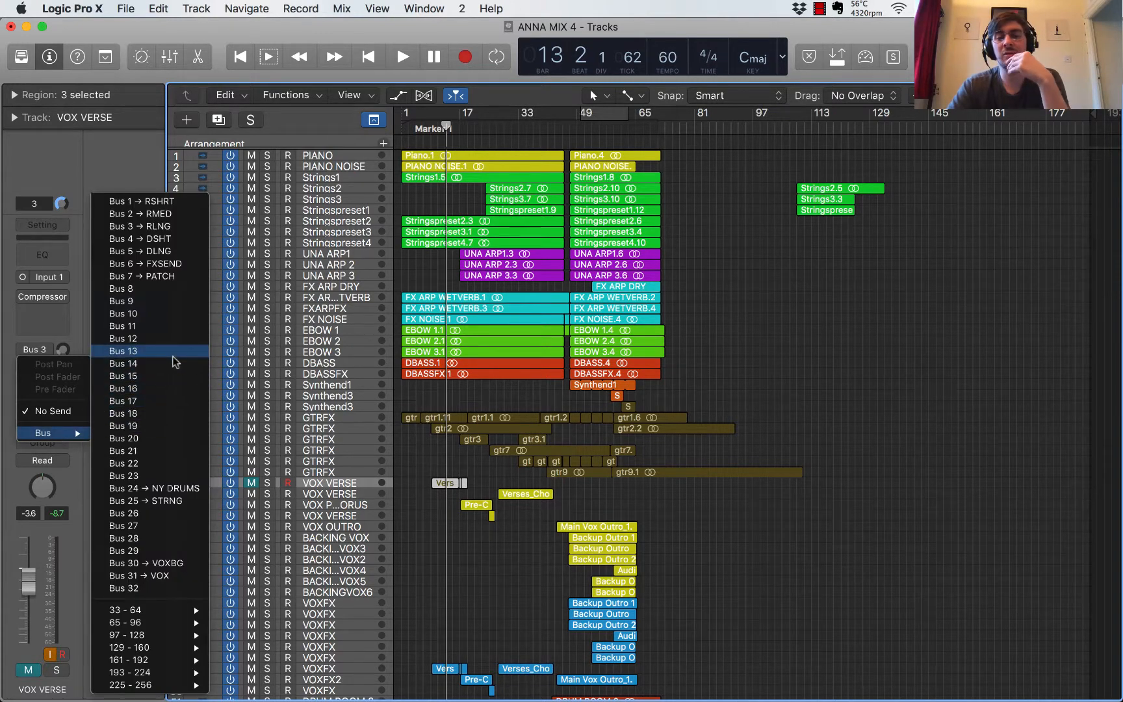
left_click(173, 214)
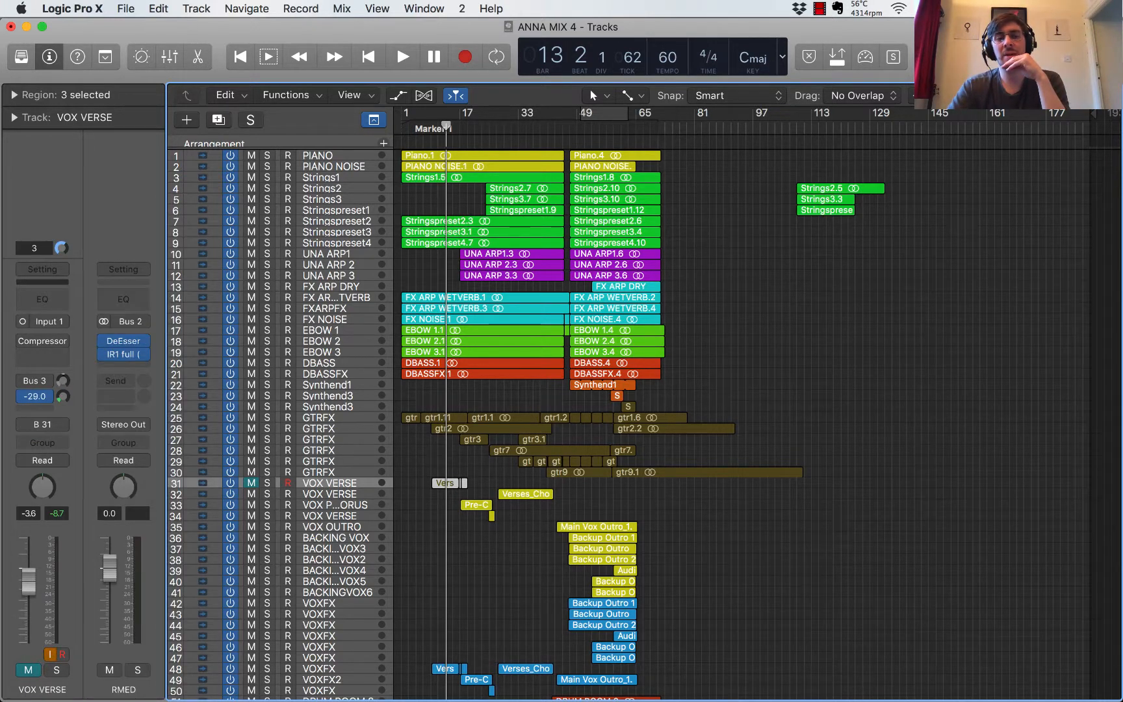
left_click_drag(63, 396, 63, 371)
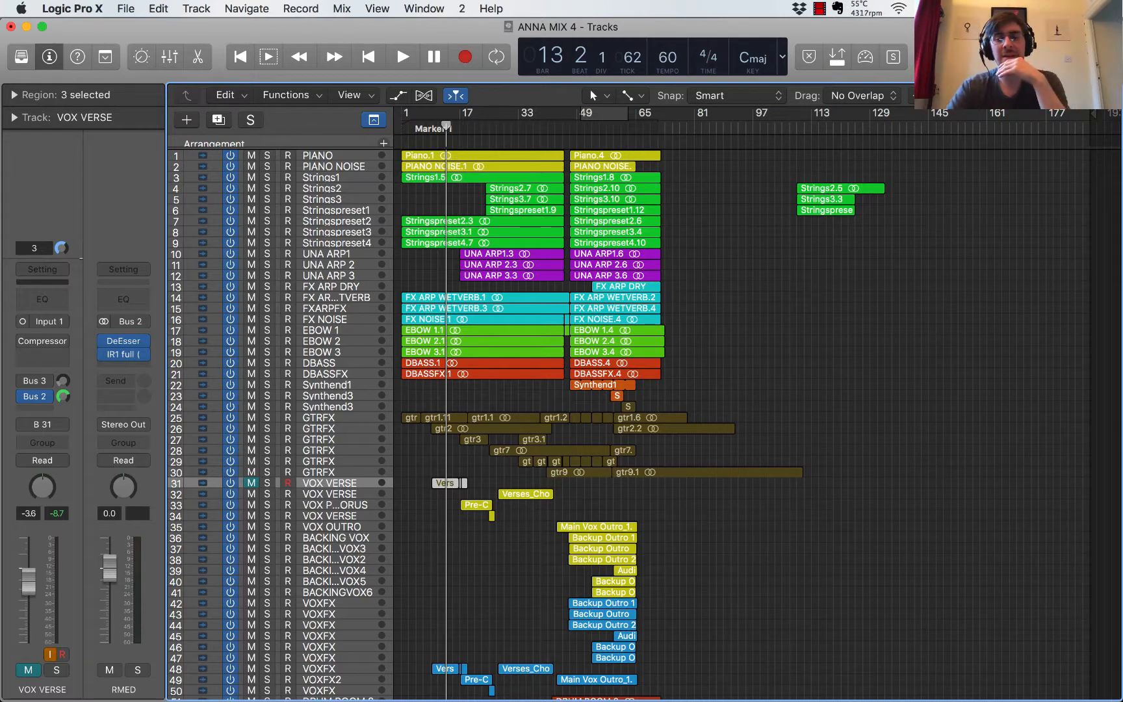
mouse_move(62, 396)
left_mouse_down()
mouse_move(62, 423)
mouse_move(59, 384)
left_mouse_up()
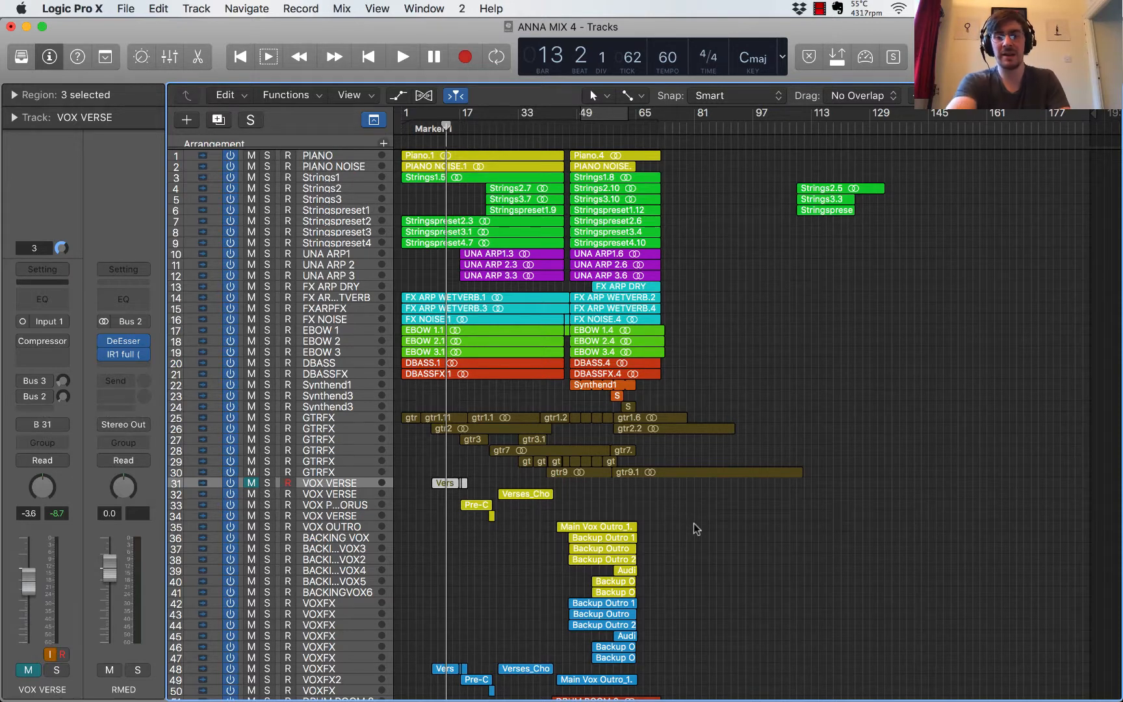
Step: Select the vocal tracks 31 to 34 together and check the Bus 31 output of VOX VERSE
left_click(339, 494, "shift")
left_click(342, 516, "shift")
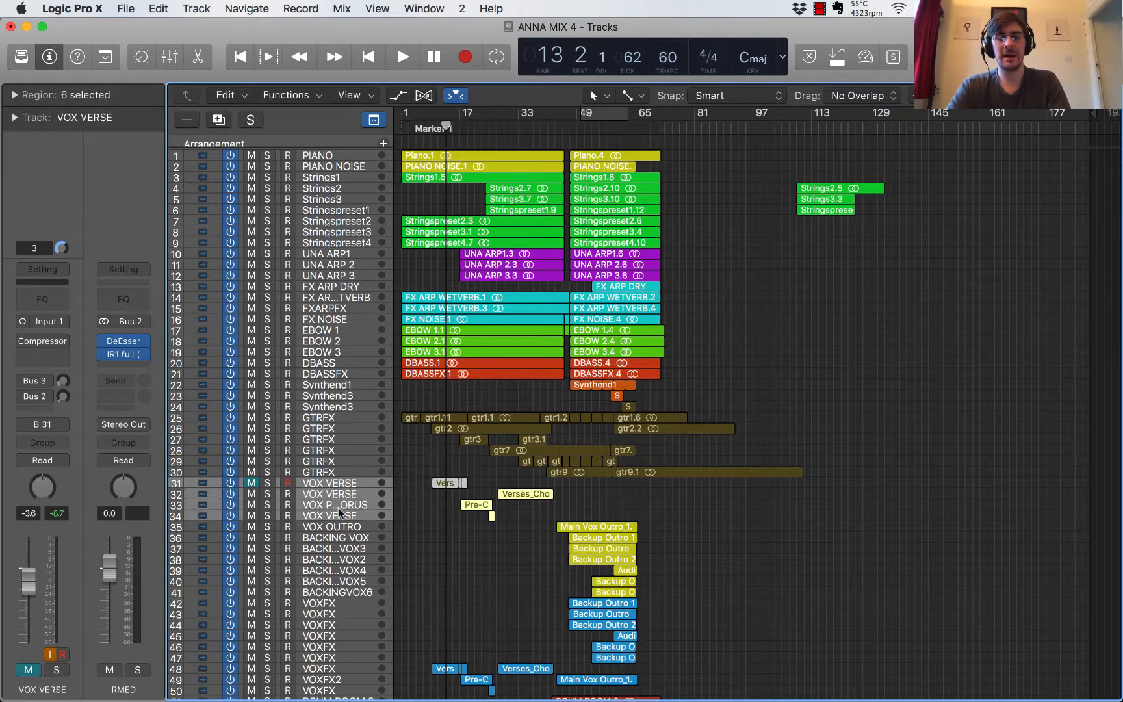
left_click(47, 425)
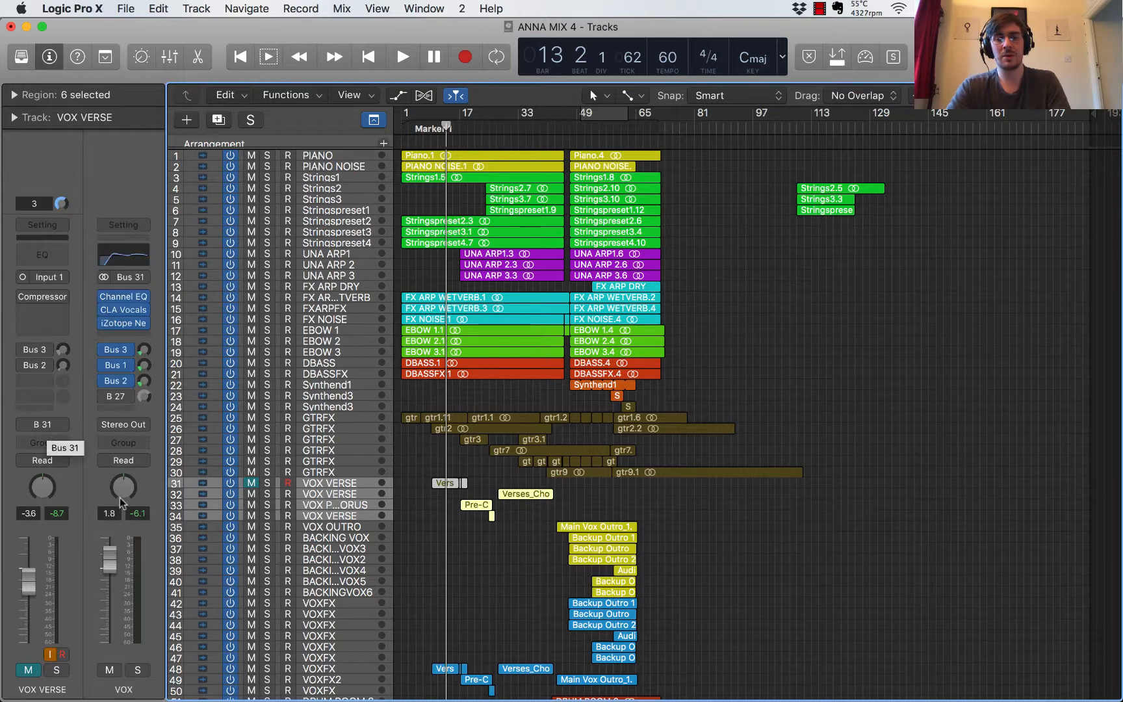
Step: Show the mixer and pick out the STRNG, VOXBG, VOX and NY DRUMS group channels, ending on VOX
left_click(170, 58)
scroll(779, 537, "right", 10)
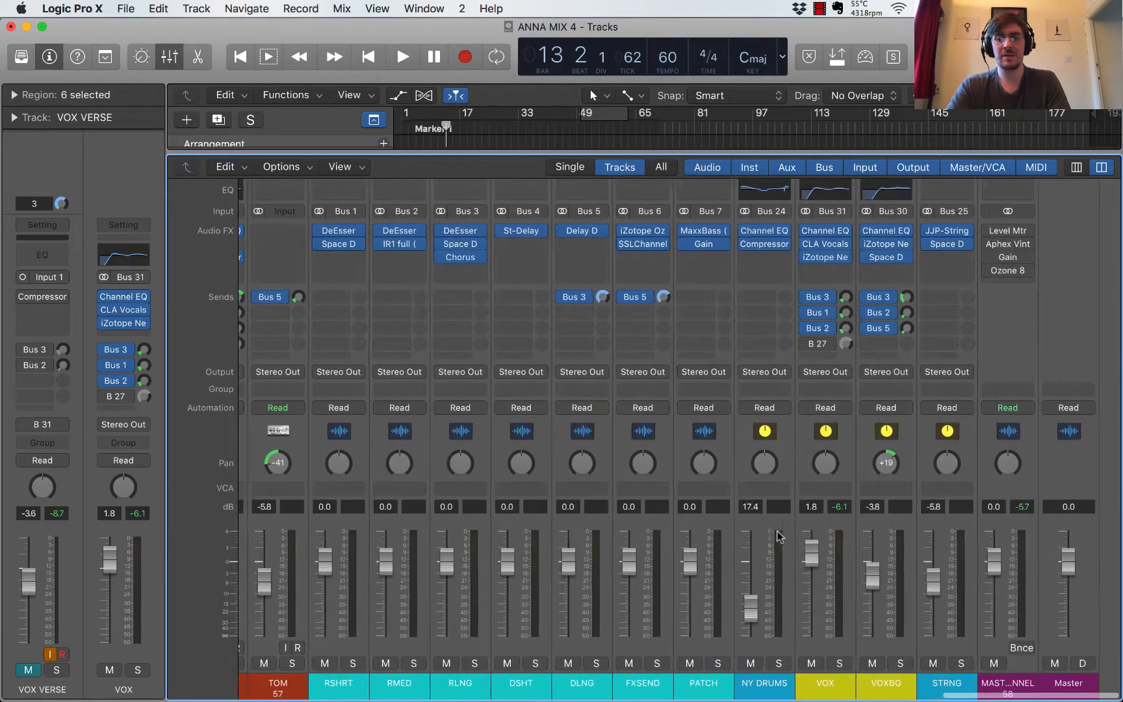
scroll(920, 682, "down", 1)
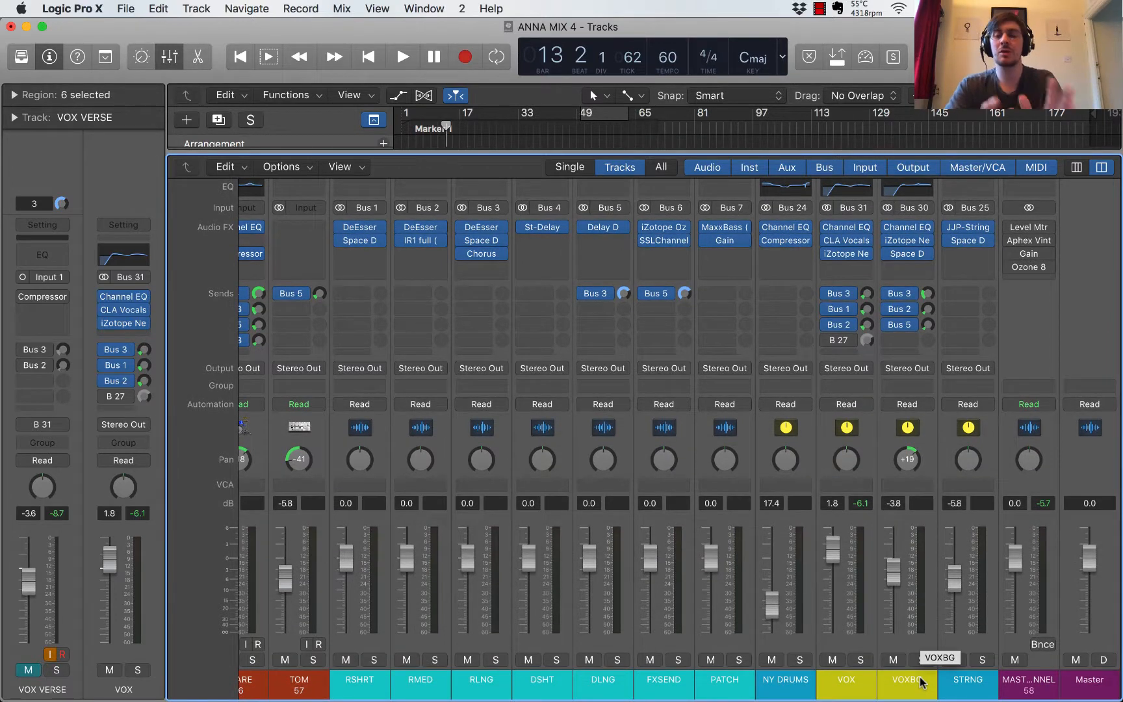
left_click(970, 684)
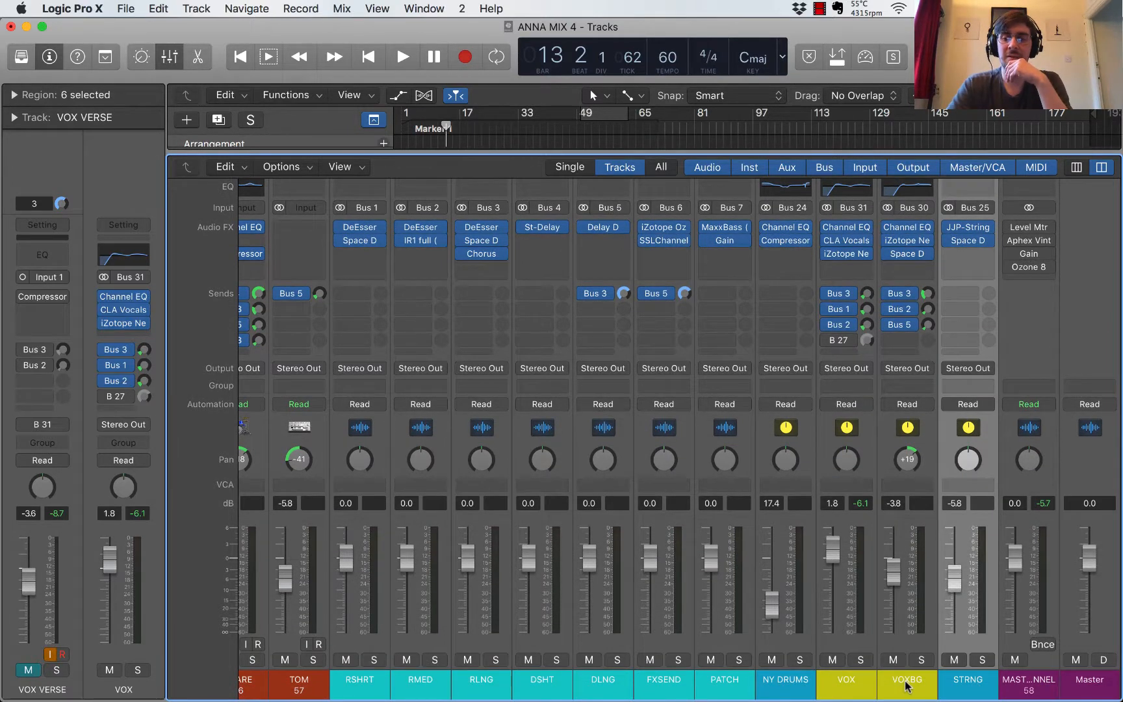
left_click(907, 684)
left_click(845, 688)
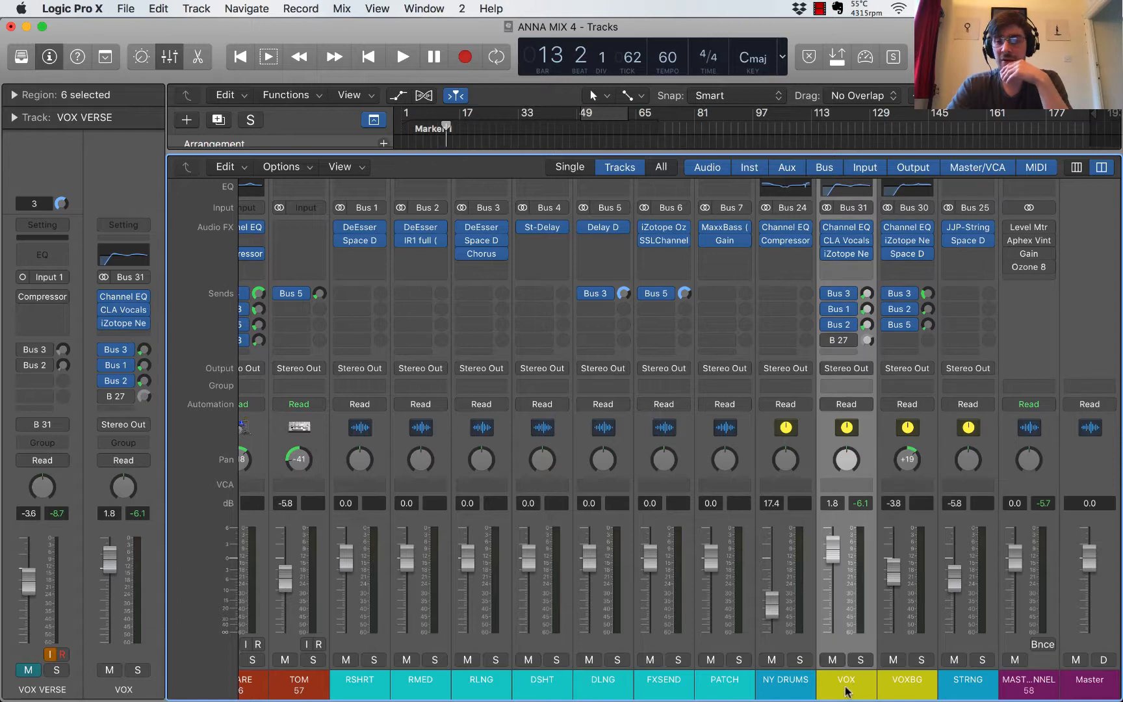
left_click(788, 682)
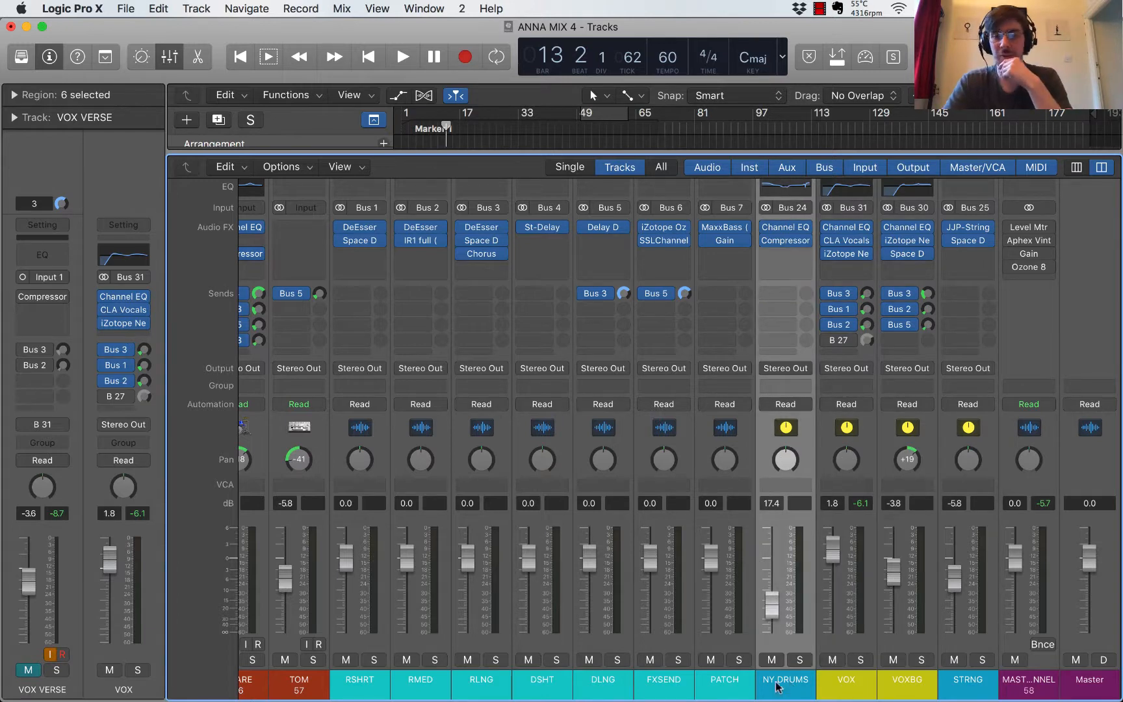
left_click(847, 684)
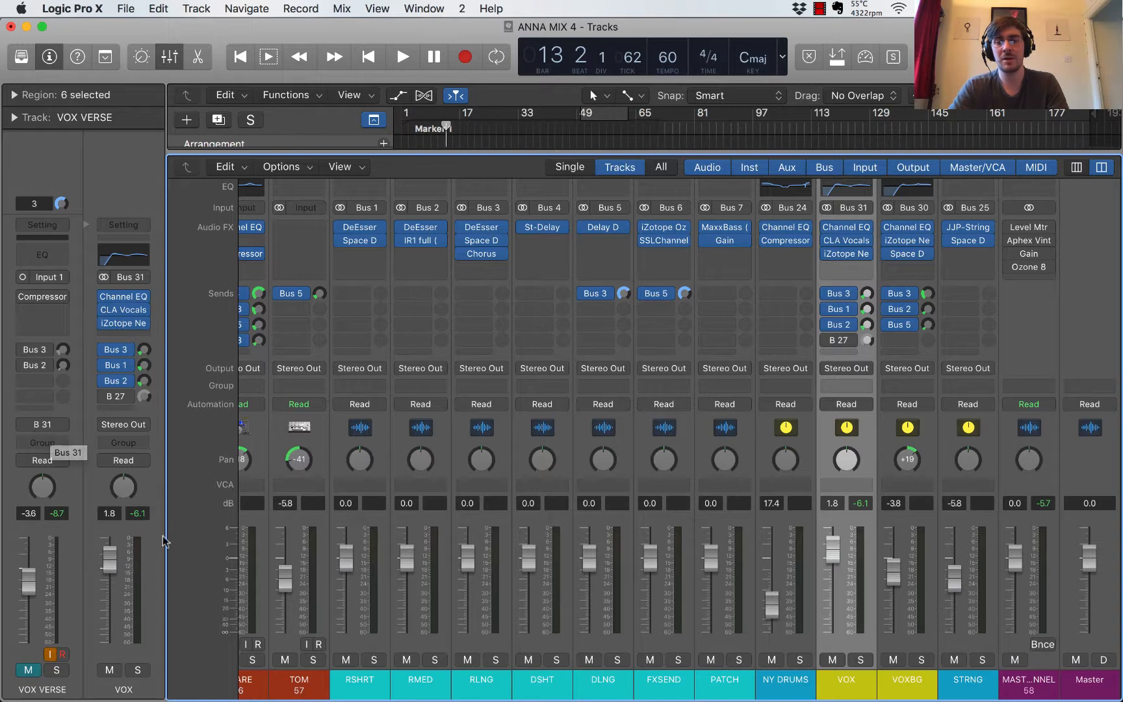
Step: Examine which tracks feed the VOX channel through its Bus 31 input, and inspect its reverb sends
left_click(857, 209)
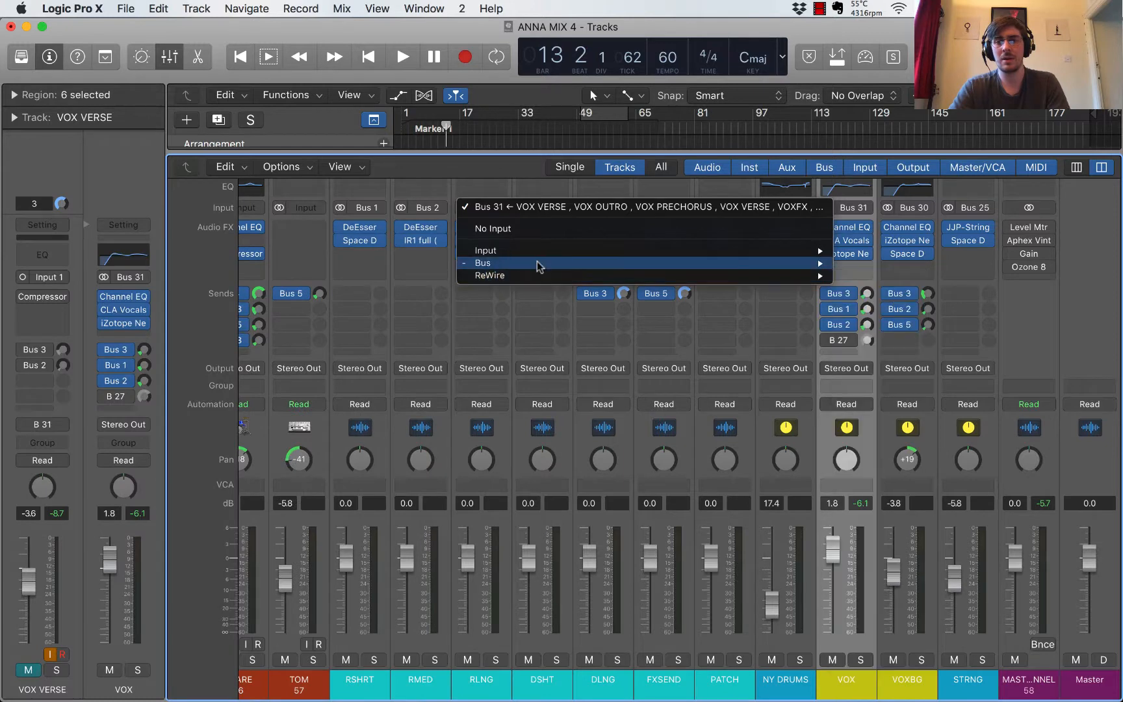
mouse_move(538, 264)
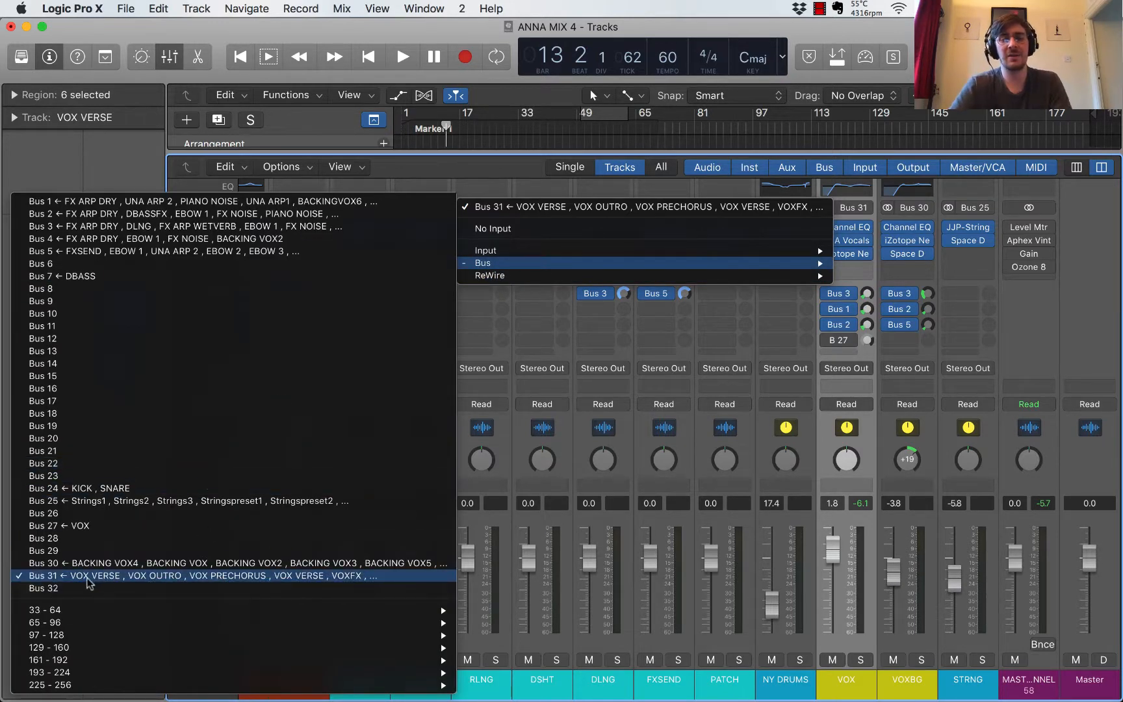
left_click(980, 213)
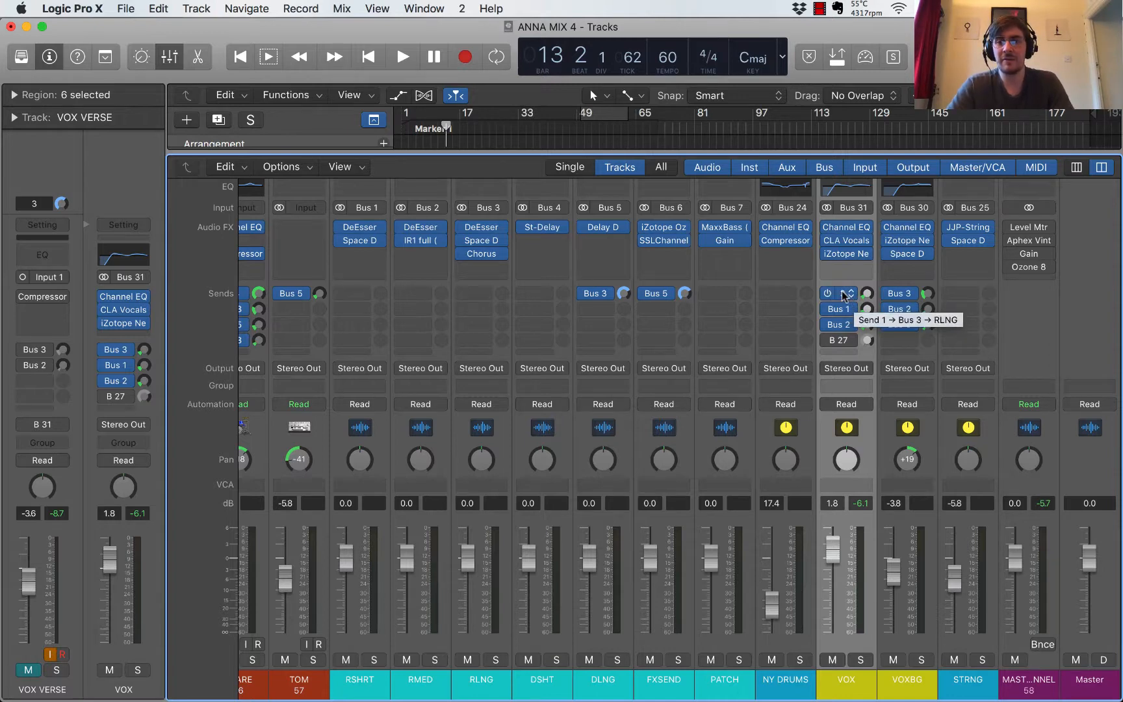
left_click_drag(867, 293, 867, 299)
mouse_move(843, 327)
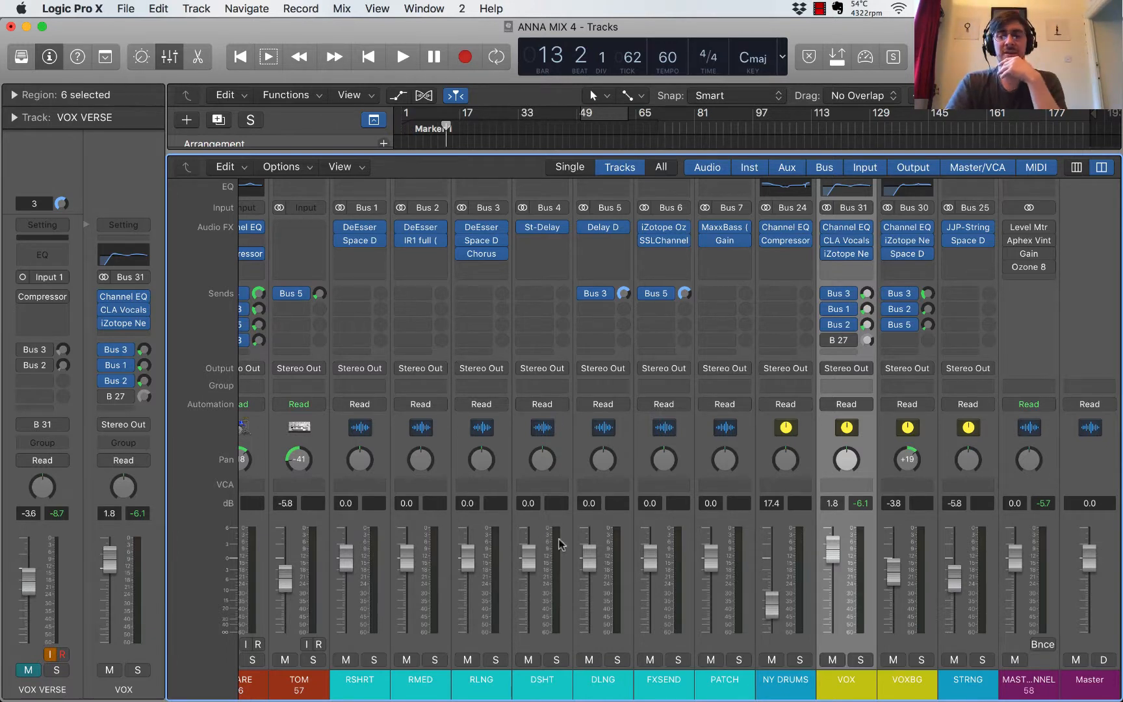
Step: Pick out the DSHT and DLNG delay channels and look over the sends on the individual vocal channels
left_click(563, 687)
left_click(603, 688)
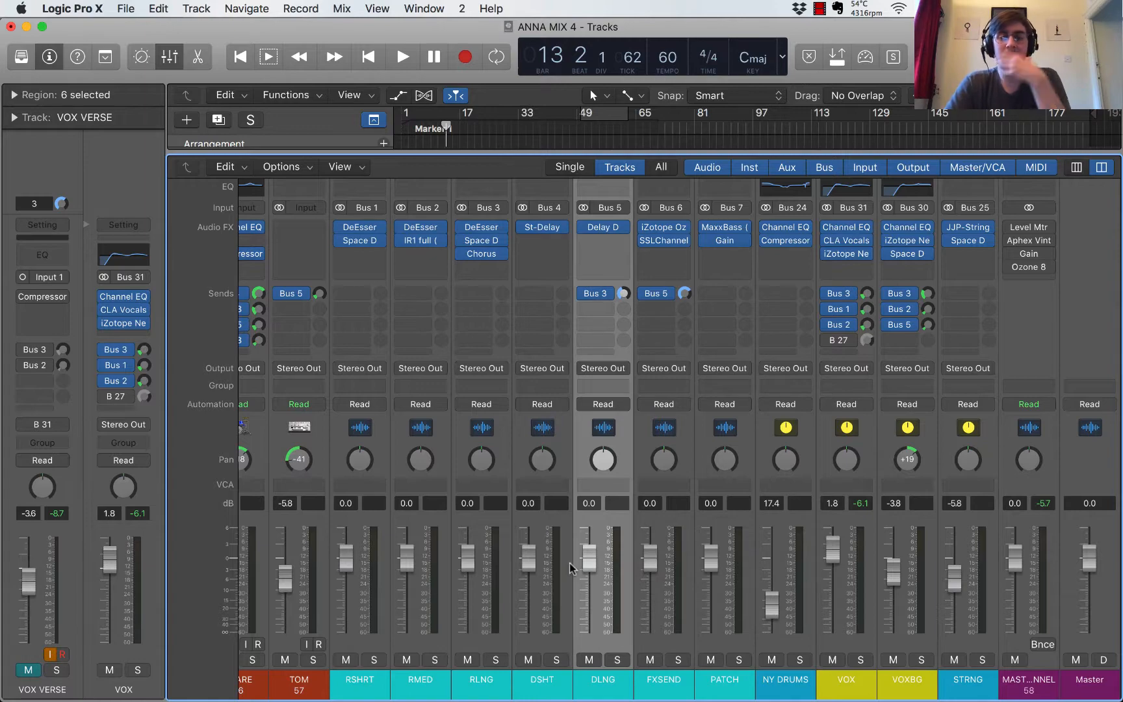
scroll(281, 560, "left", 15)
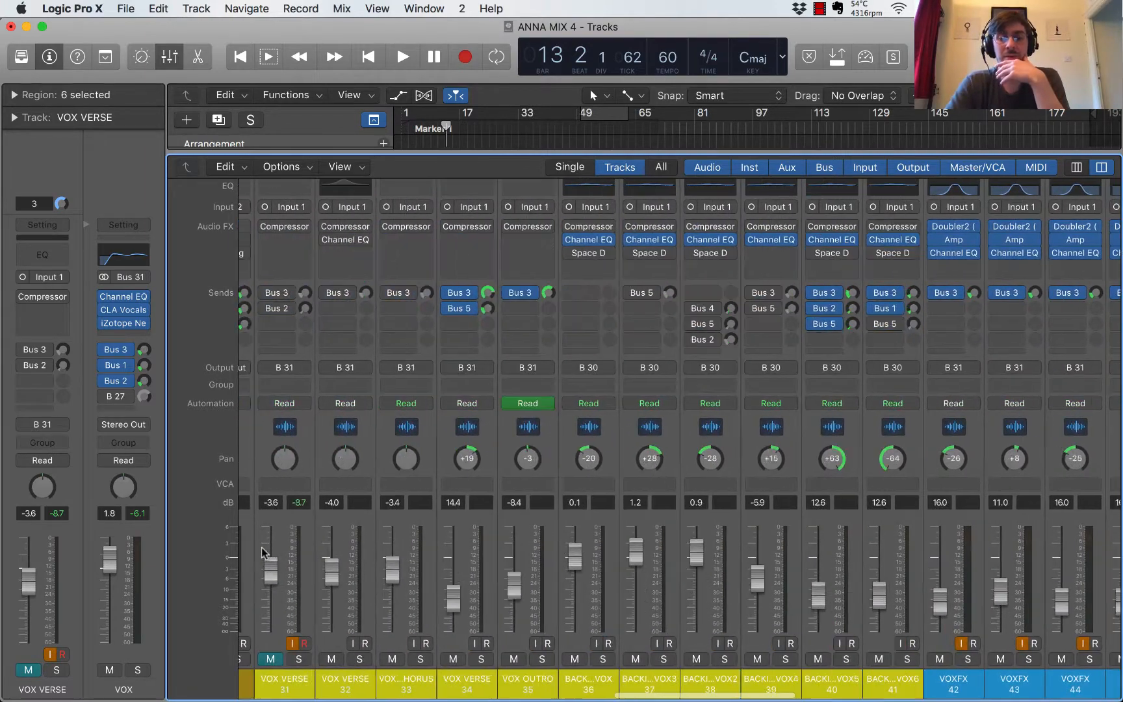
scroll(263, 552, "left", 2)
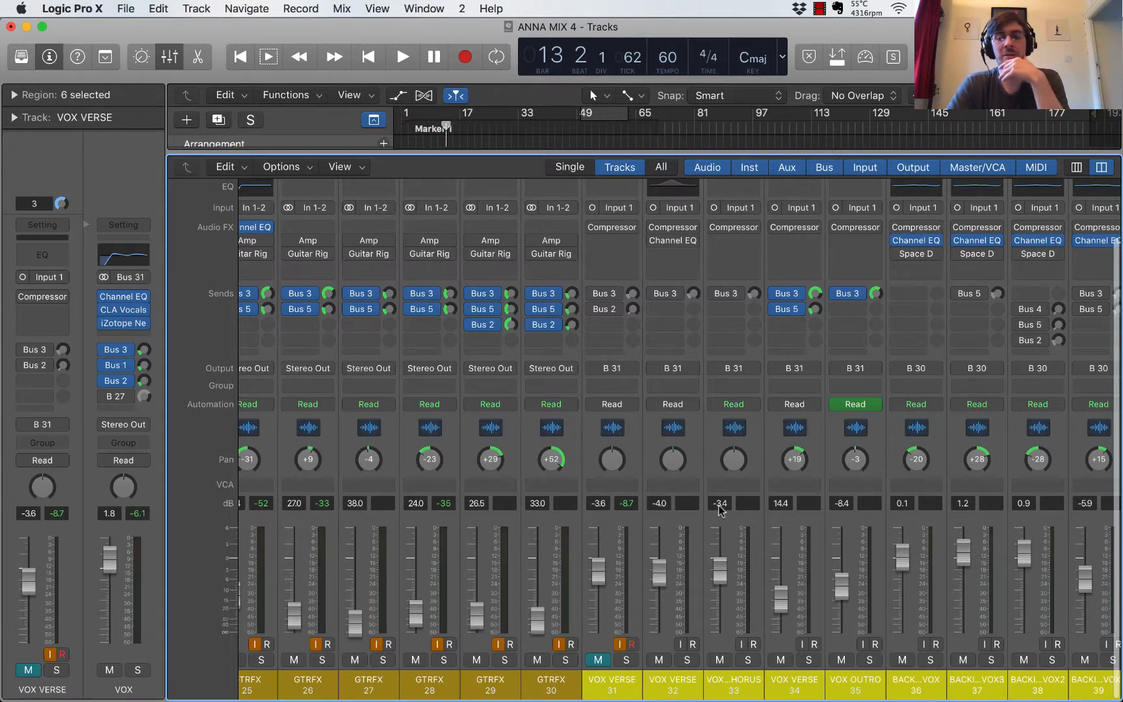
scroll(720, 510, "right", 10)
scroll(720, 510, "right", 15)
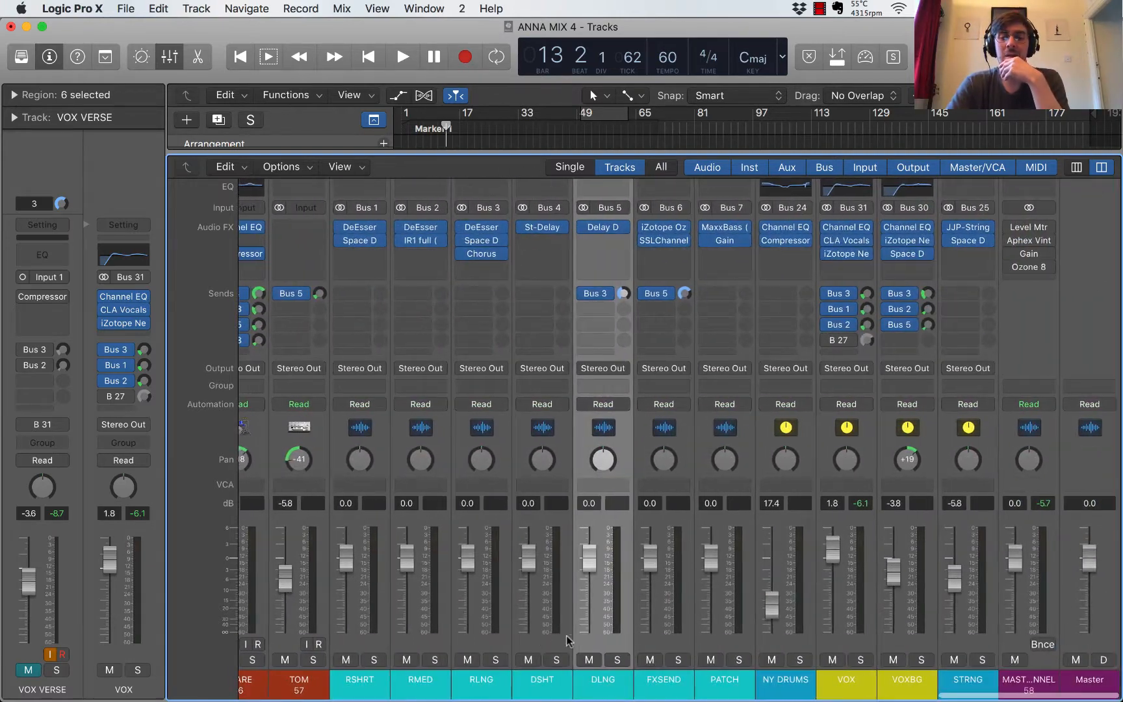
Step: Solo the RSHRT, RMED, RLNG, DSHT and DLNG channels and listen from bar 13 and around bars 23 and 34
left_click_drag(375, 662, 614, 662)
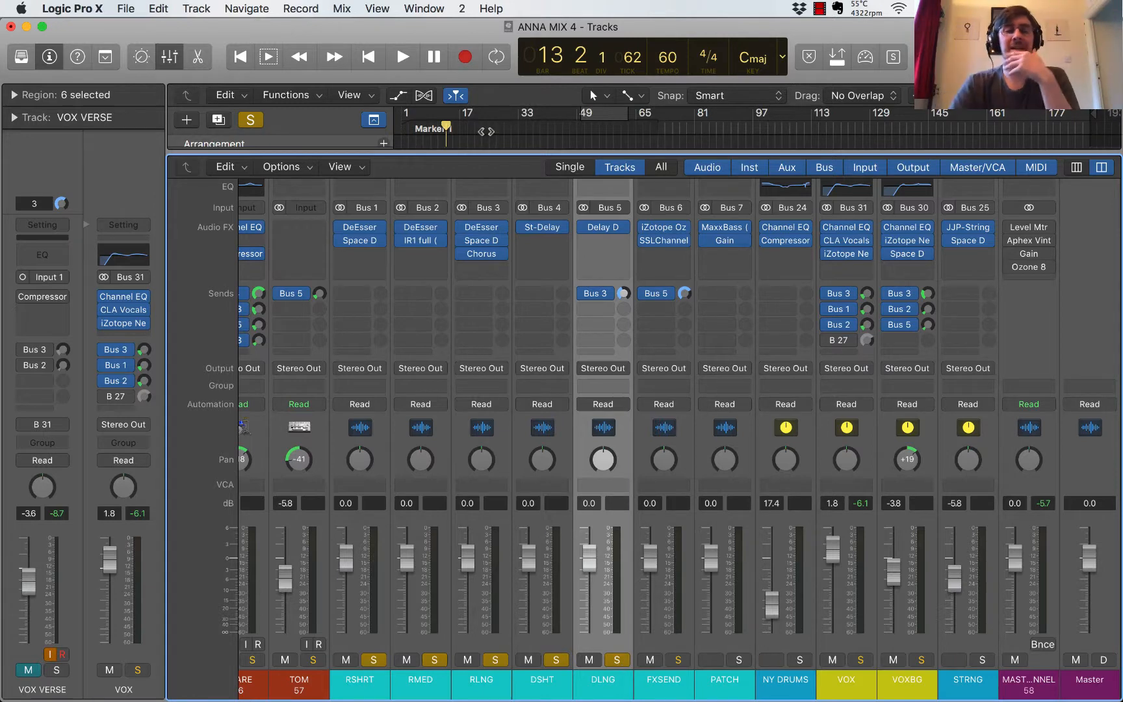
key("space")
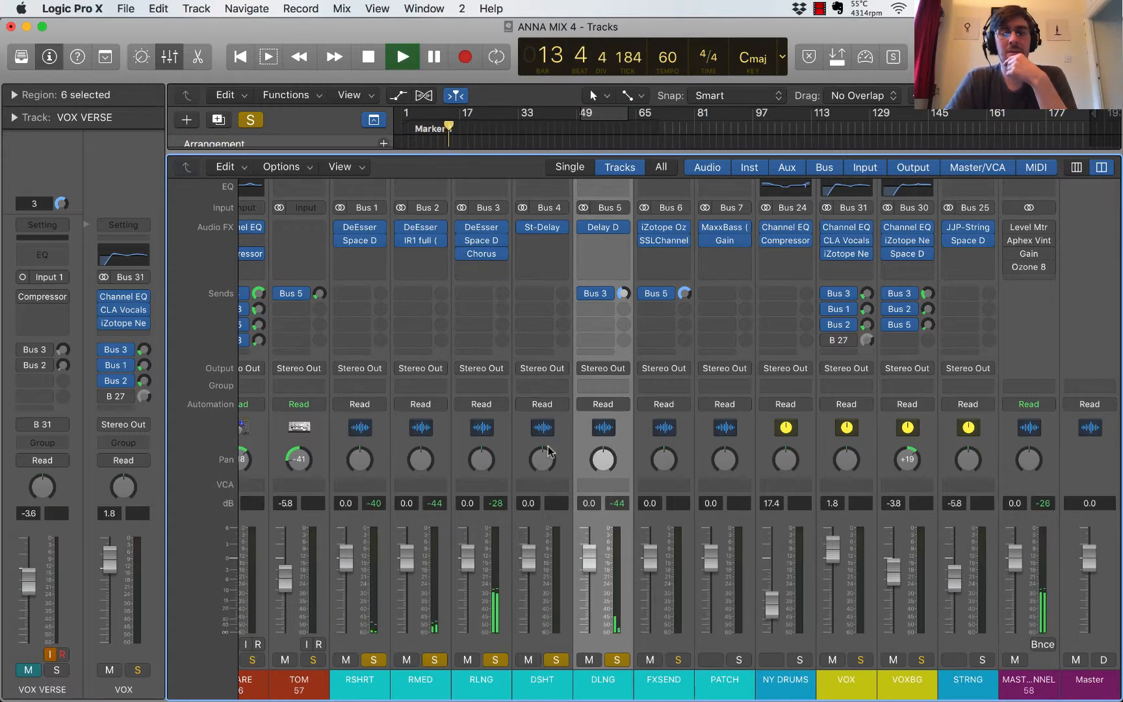
left_click(482, 129)
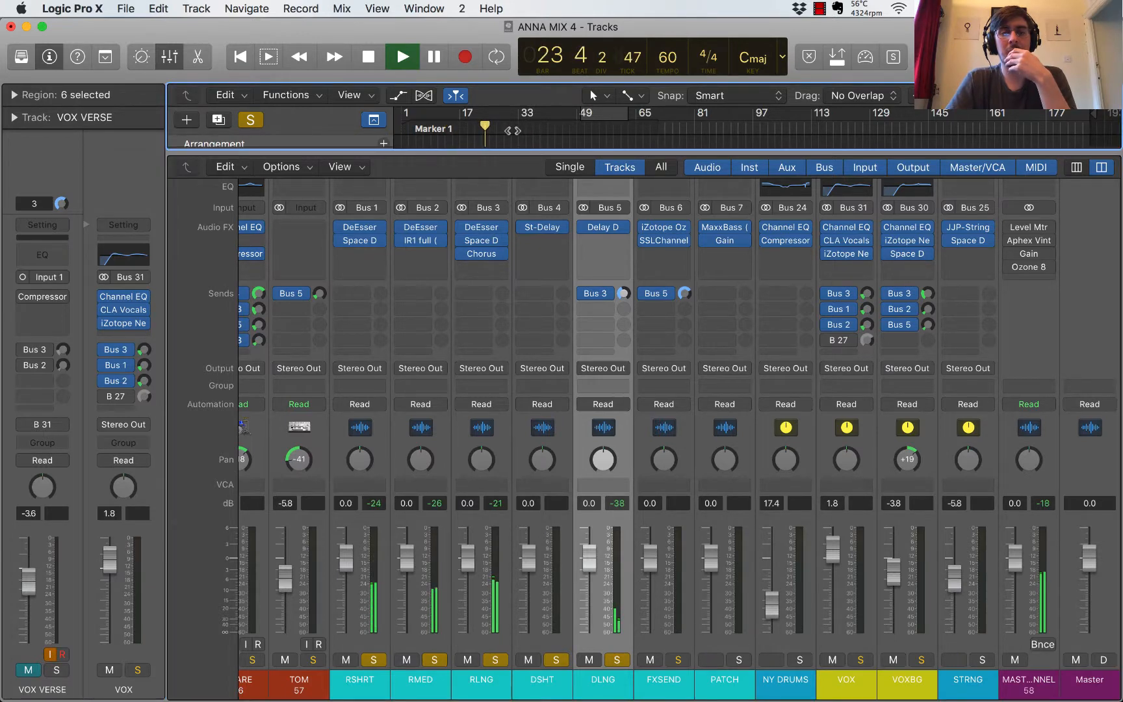
left_click(521, 129)
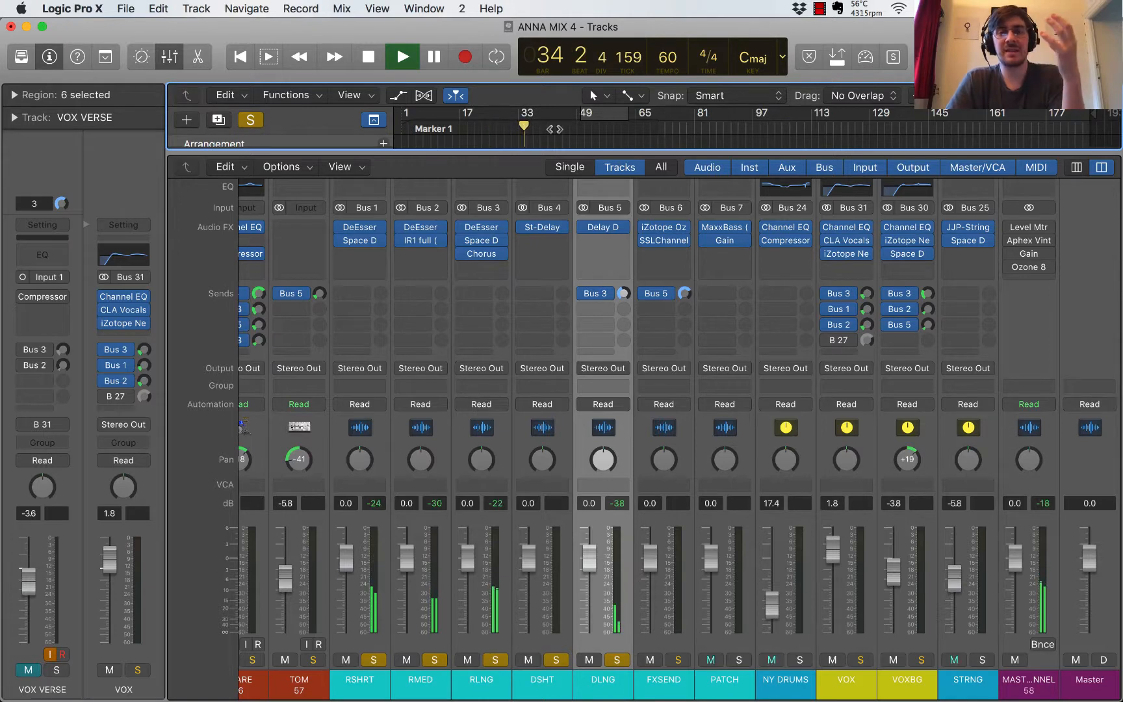
Step: Stop playback, reduce the NY DRUMS Channel EQ cut at 11000 Hz to -2.5 dB and lower the channel's fader to -18.5 dB
key("space")
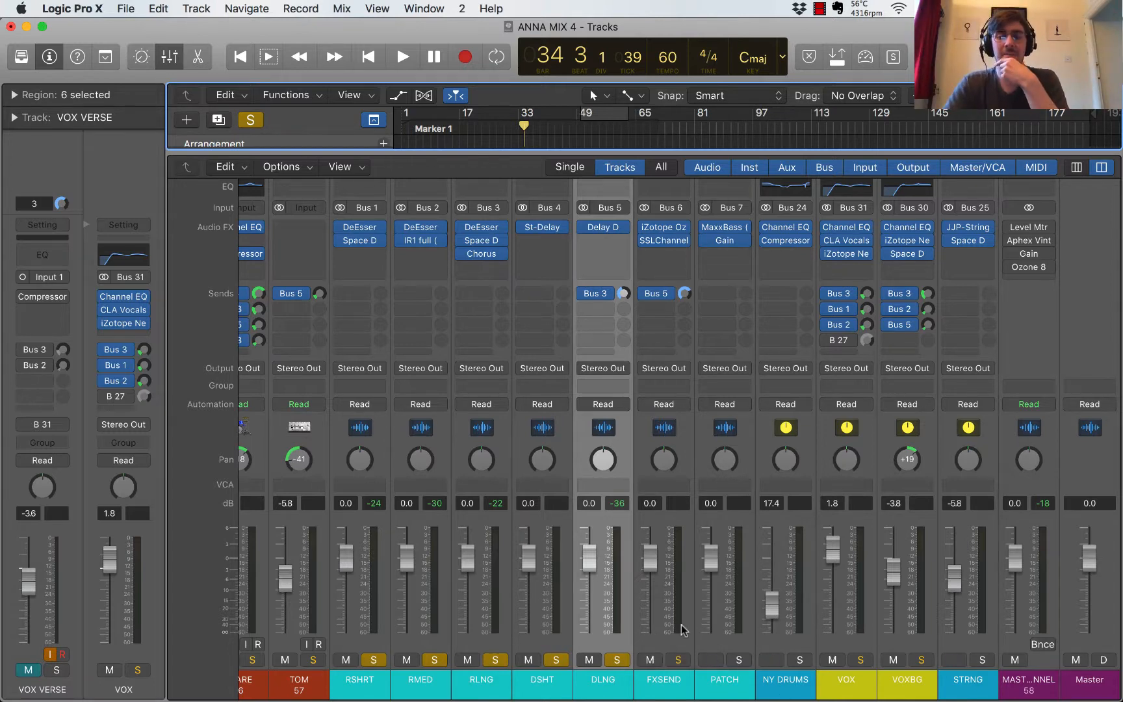
left_click(785, 688)
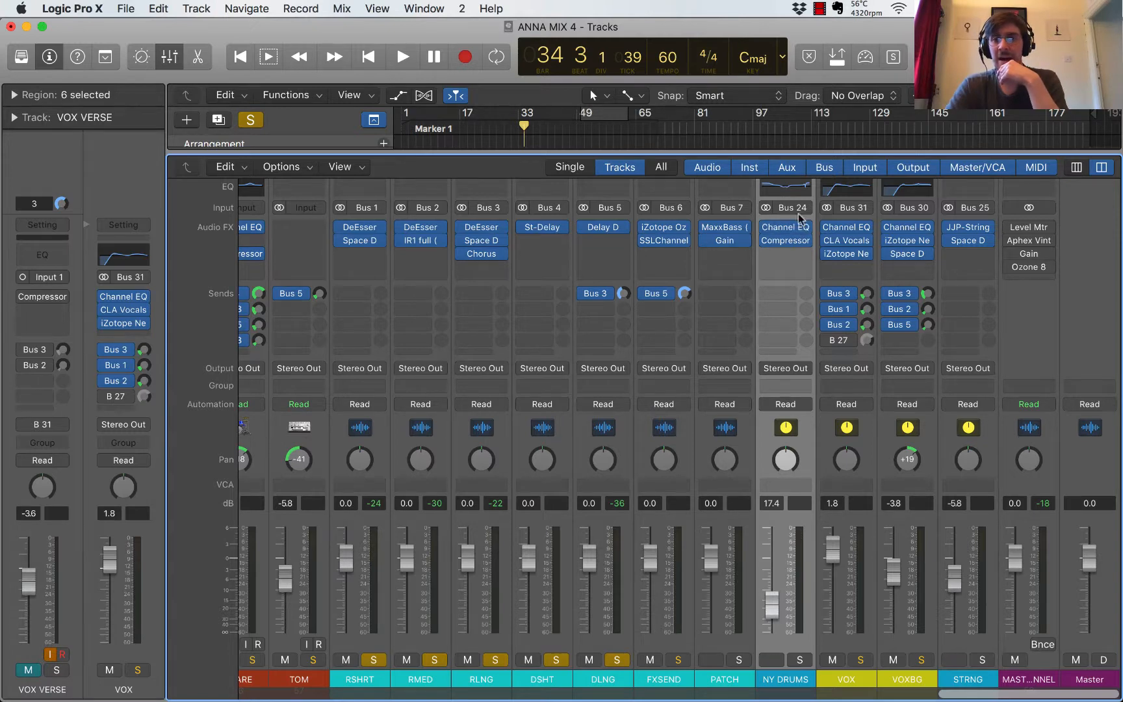
scroll(783, 236, "up", 1)
left_click(782, 235)
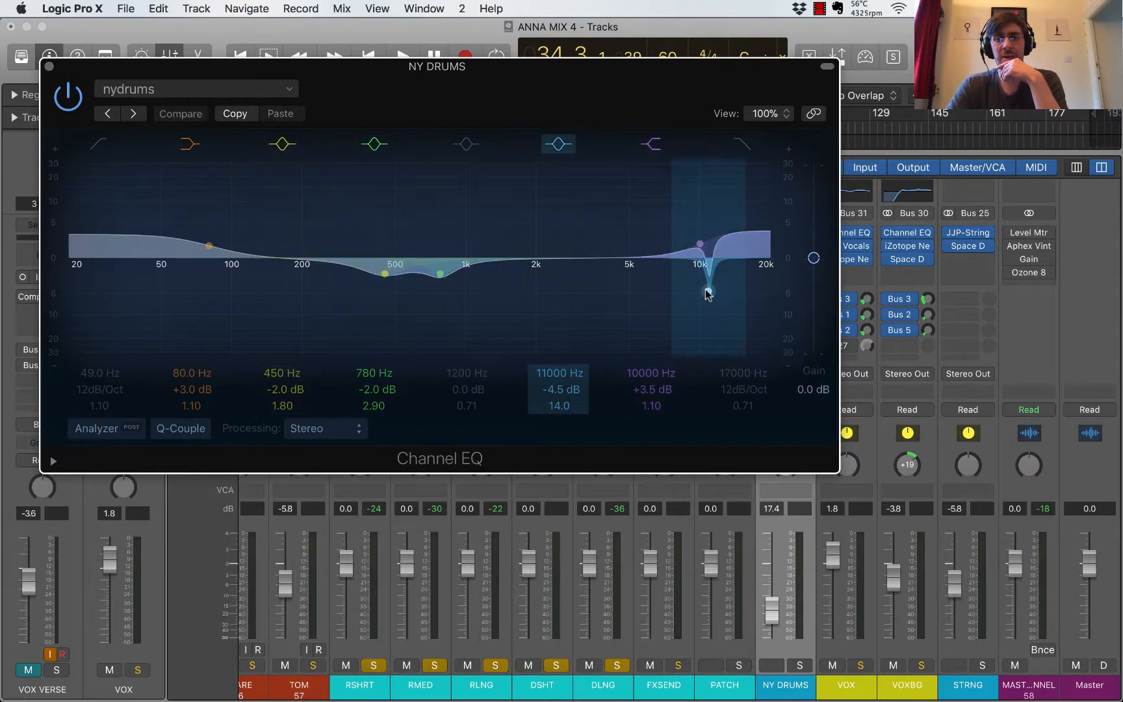
left_click_drag(709, 294, 708, 278)
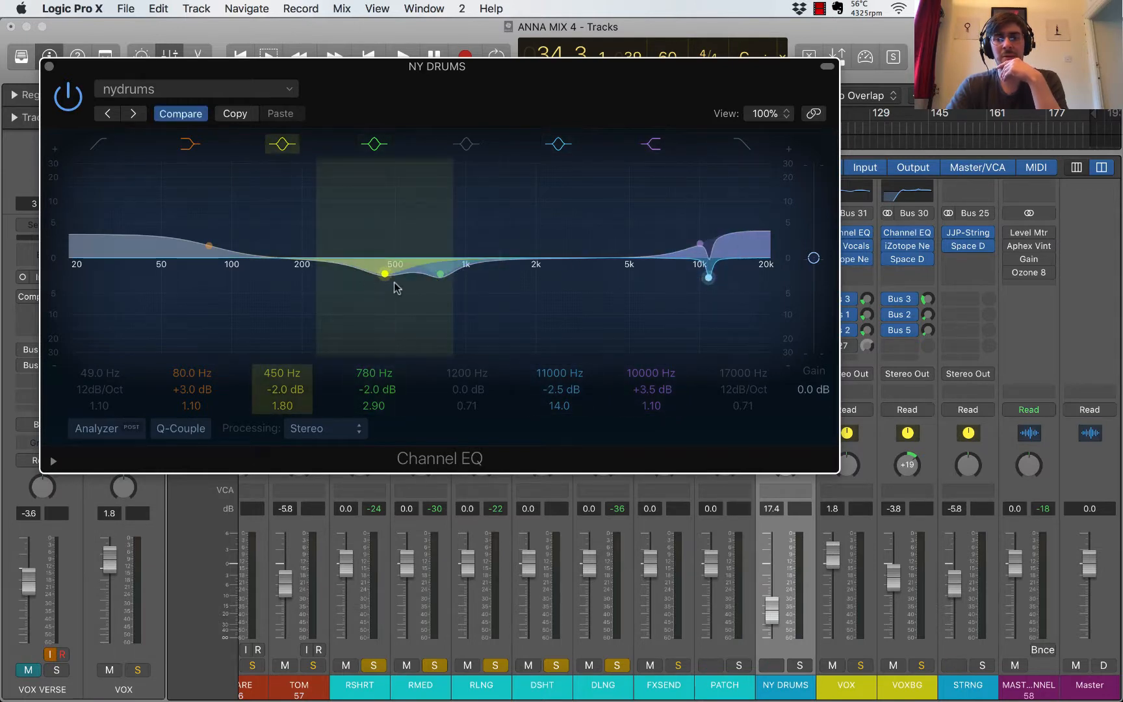
left_click(49, 66)
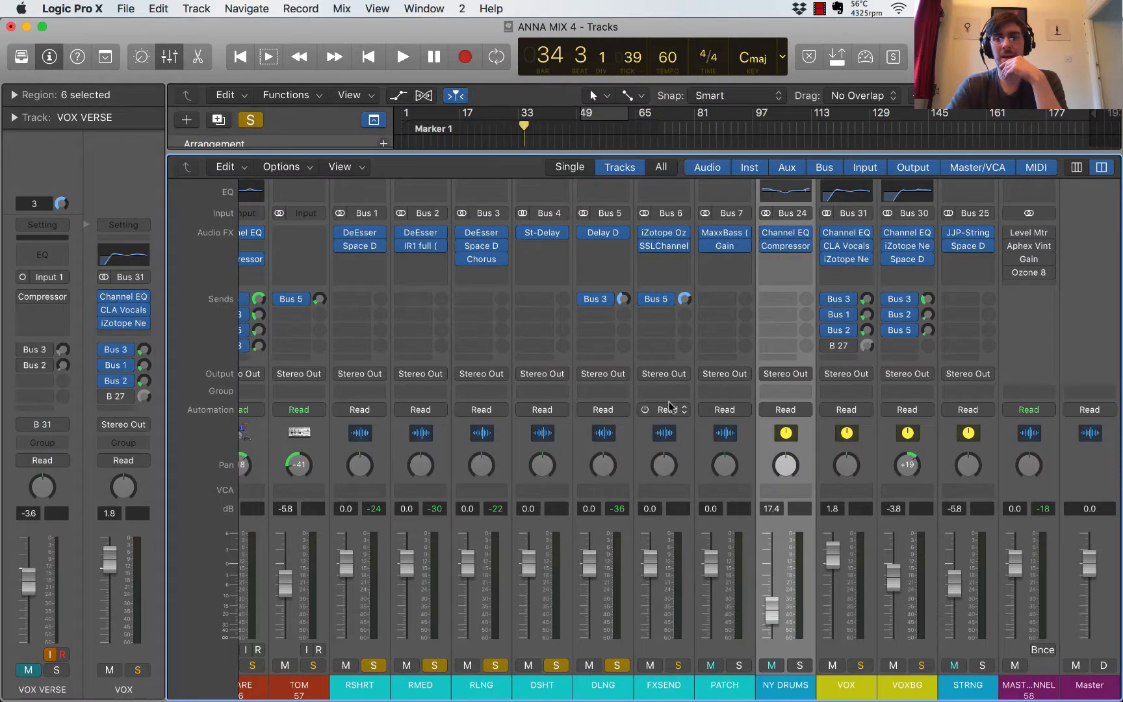
left_click_drag(773, 599, 771, 626)
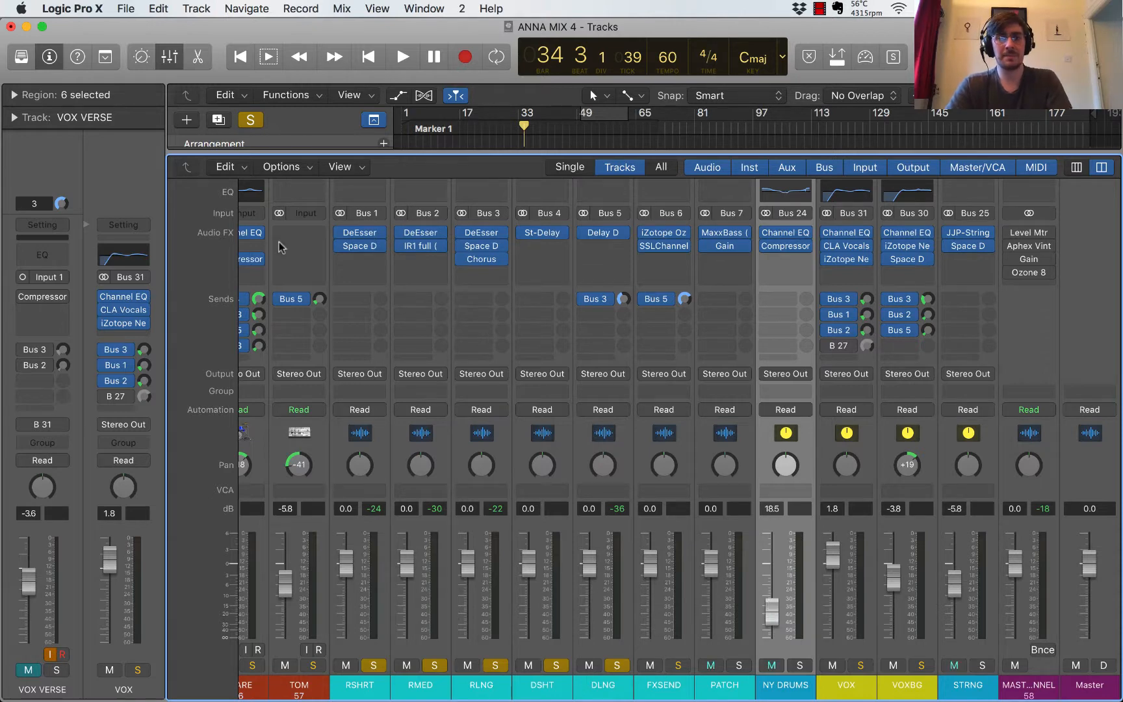
Step: Assign the KICK track's send to Bus 24 (NY DRUMS) and set the send level to 0
scroll(386, 452, "left", 5)
scroll(386, 451, "left", 4)
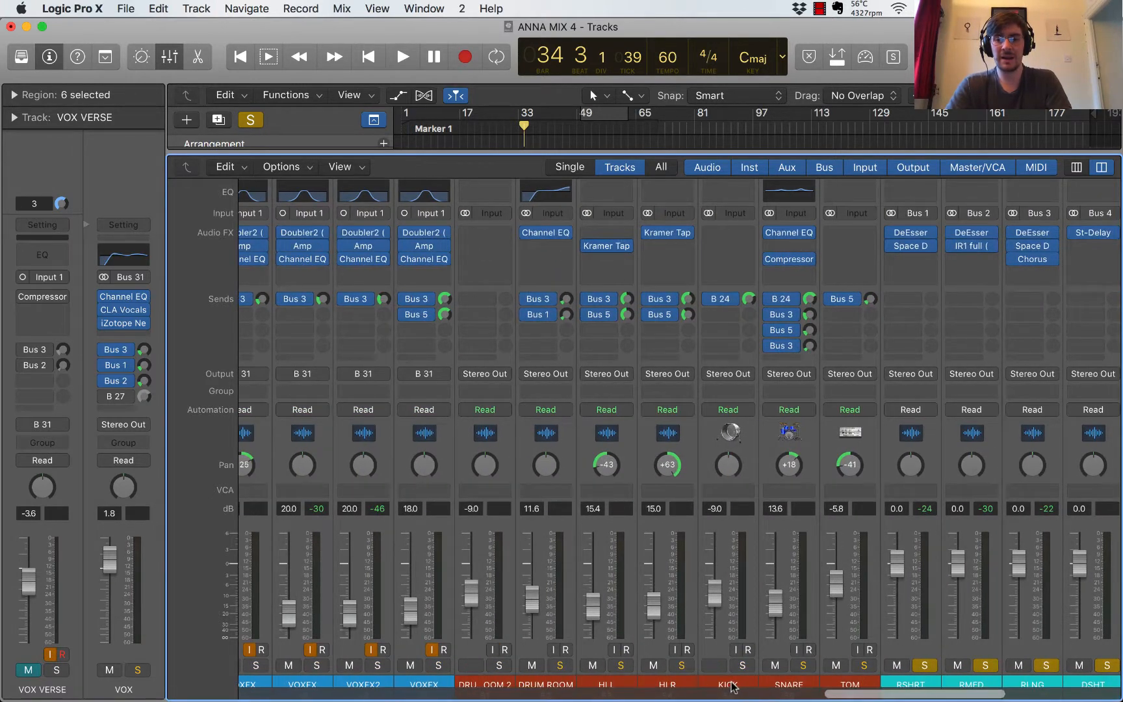
left_click(730, 499)
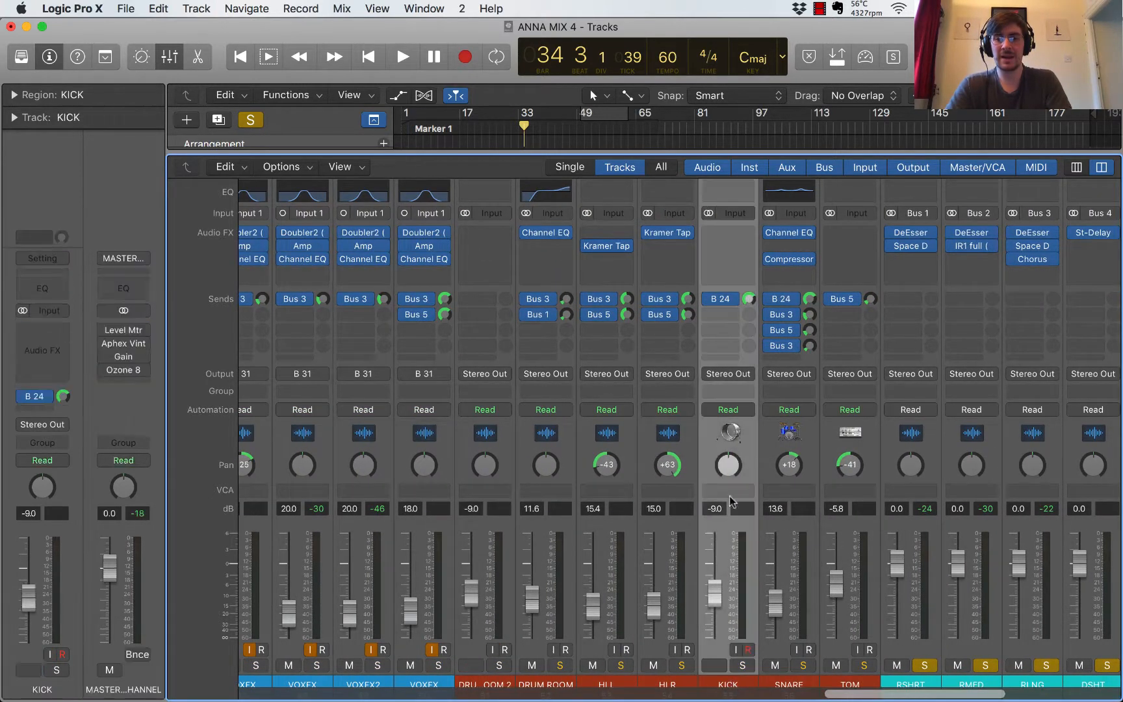
left_click(731, 303)
mouse_move(757, 388)
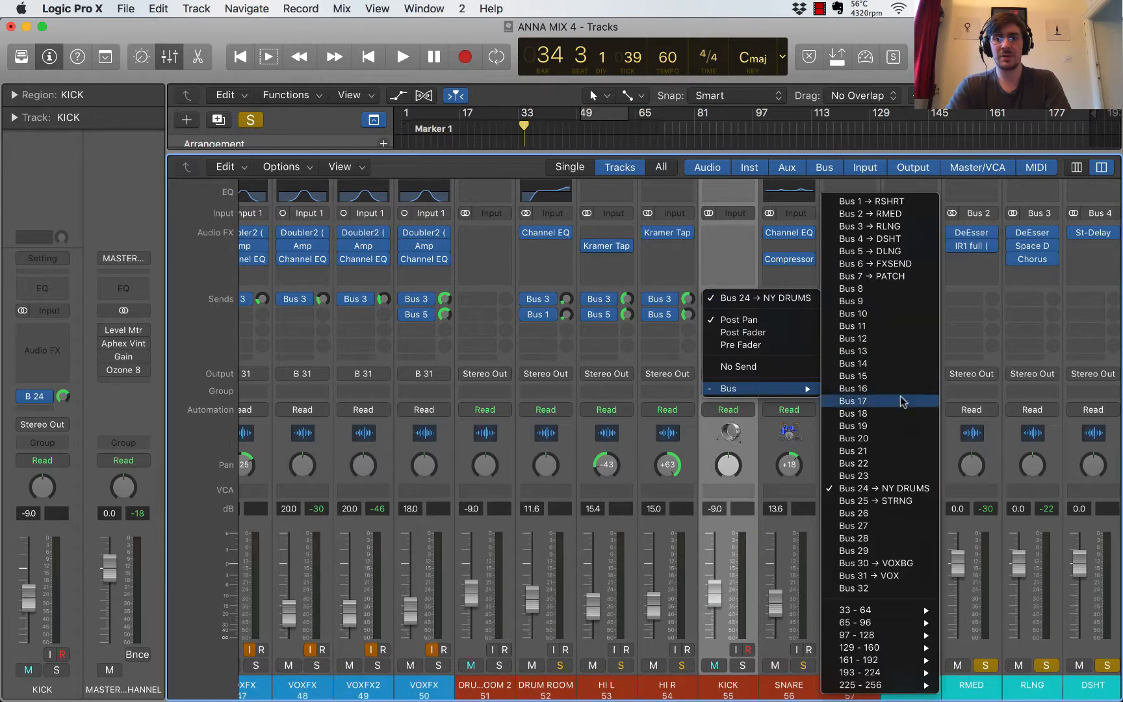
left_click(904, 488)
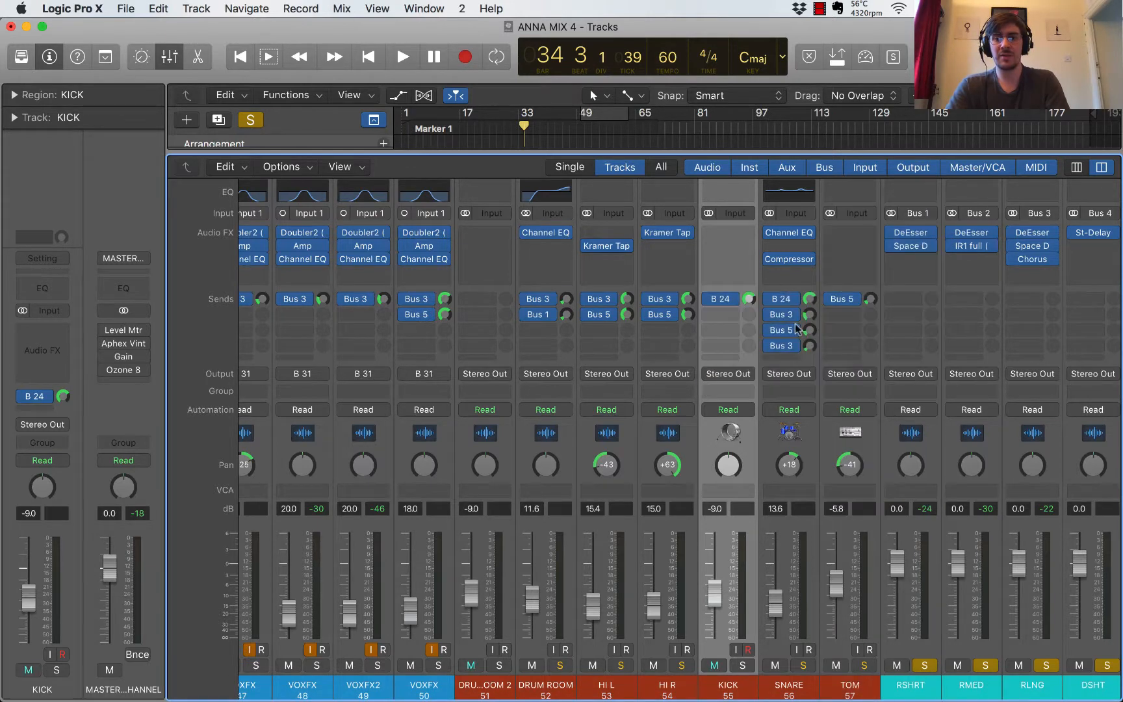
double_click(749, 299)
type("0")
key("Return")
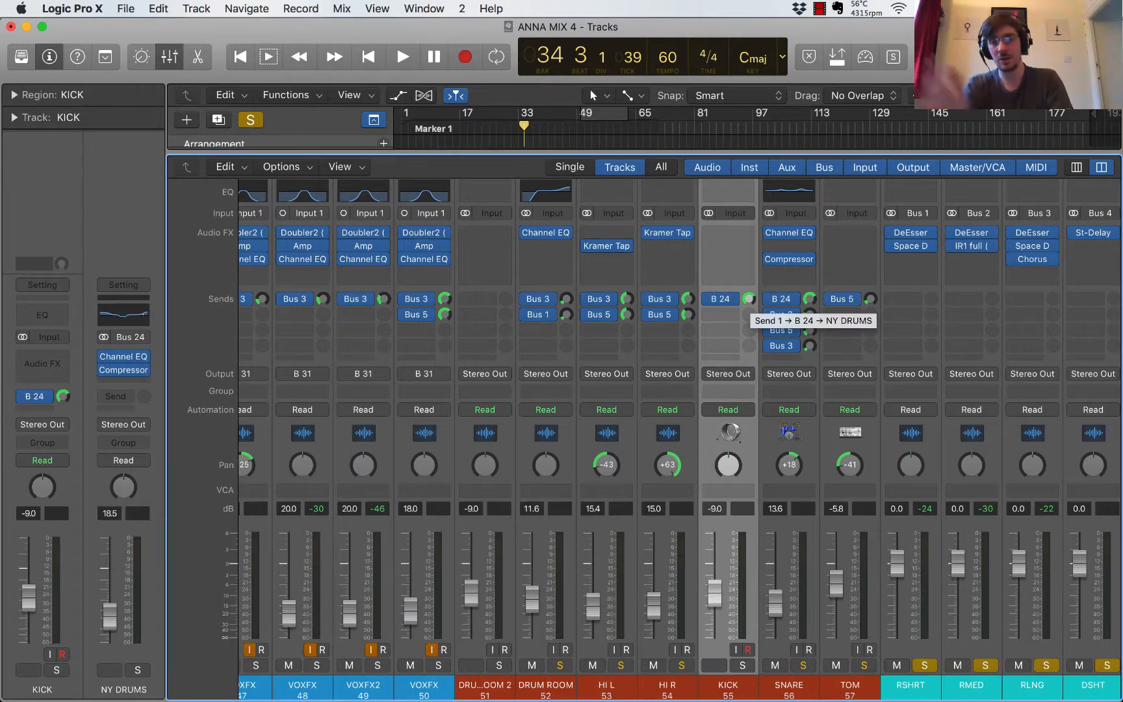
Step: Raise the NY DRUMS channel's fader to about -15.6 dB
scroll(805, 602, "right", 10)
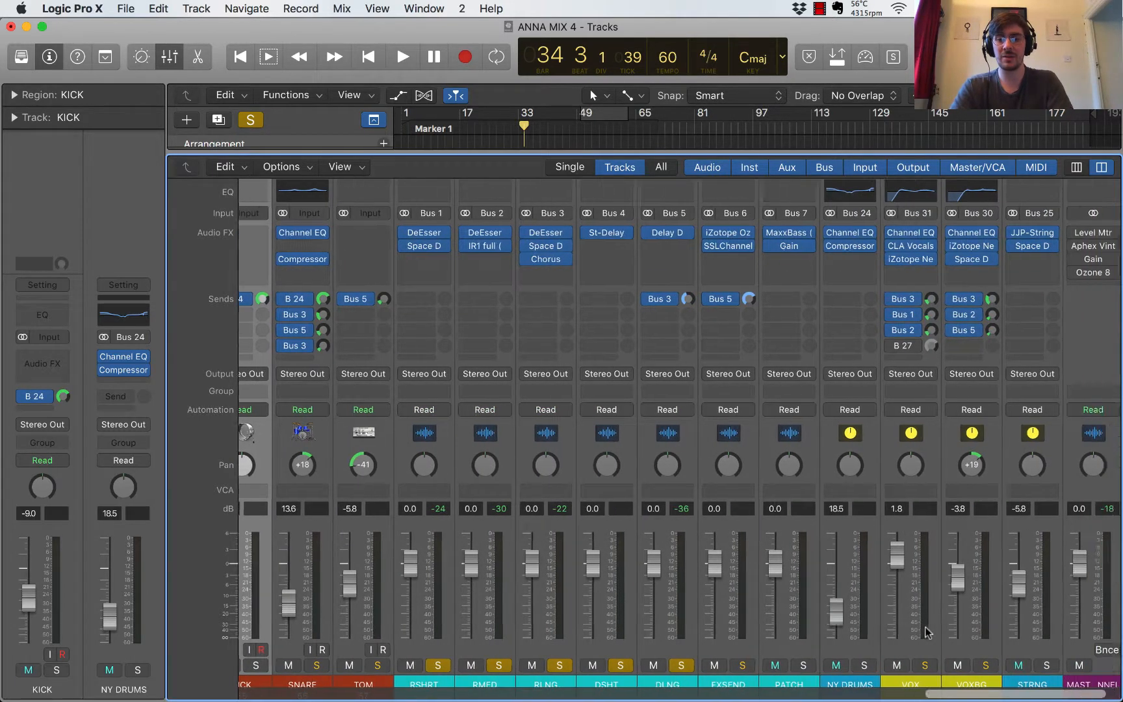
scroll(927, 632, "right", 2)
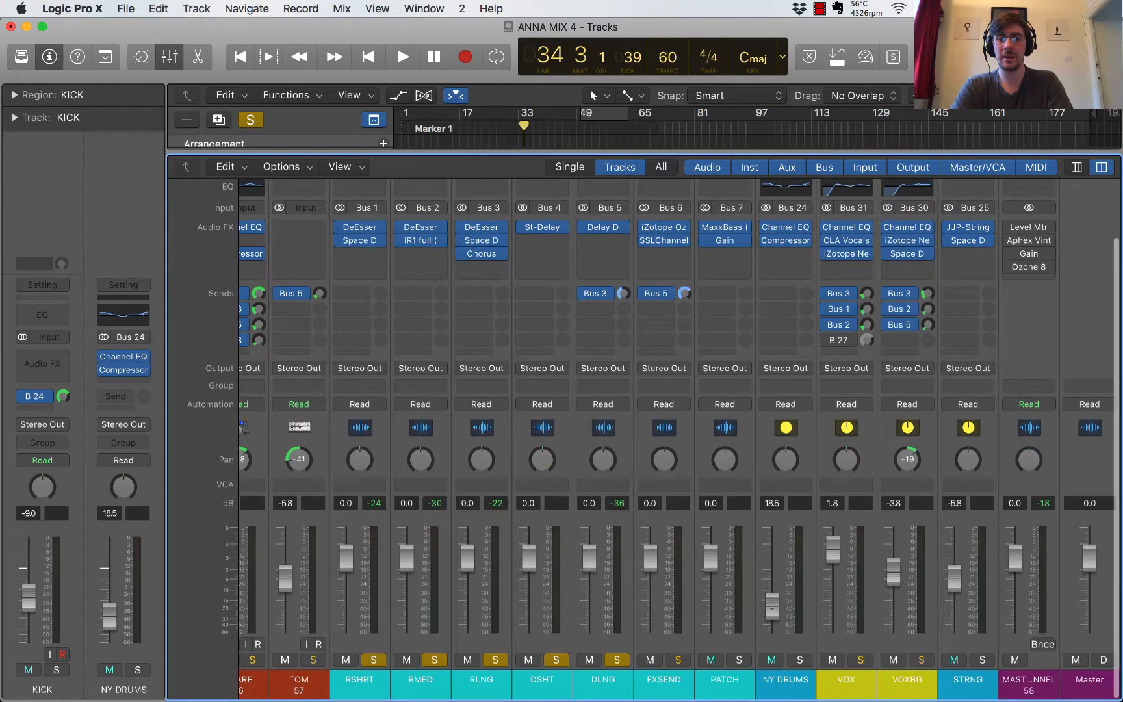
left_click_drag(771, 605, 771, 601)
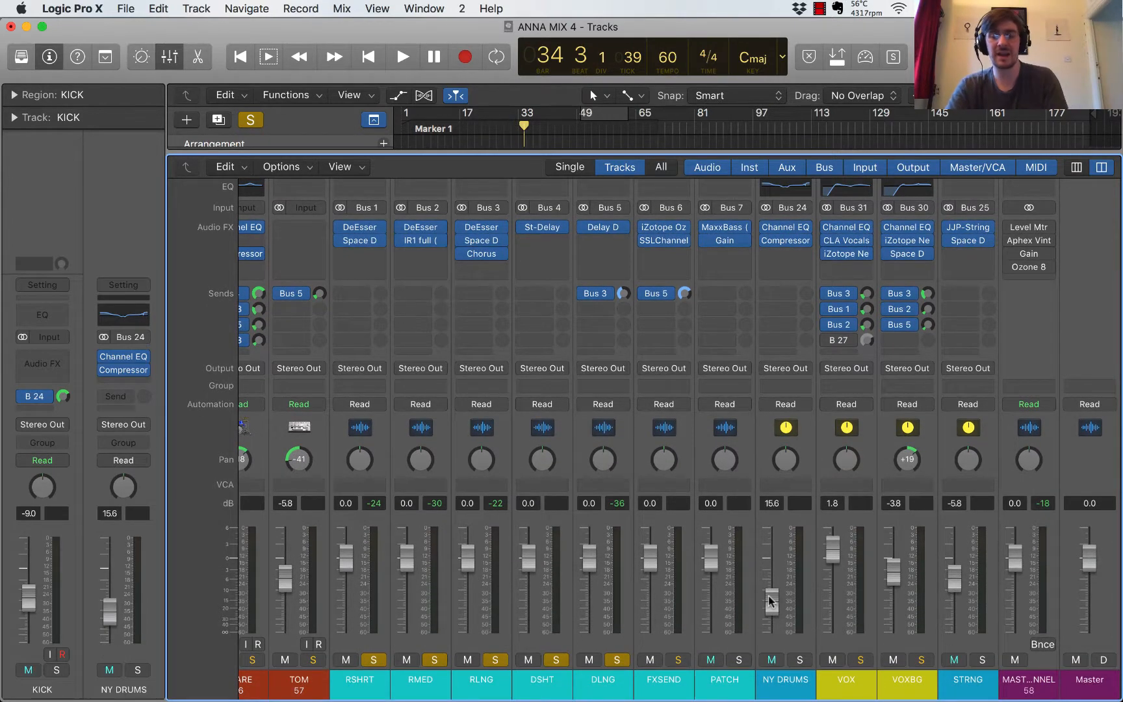
left_click_drag(771, 602, 772, 599)
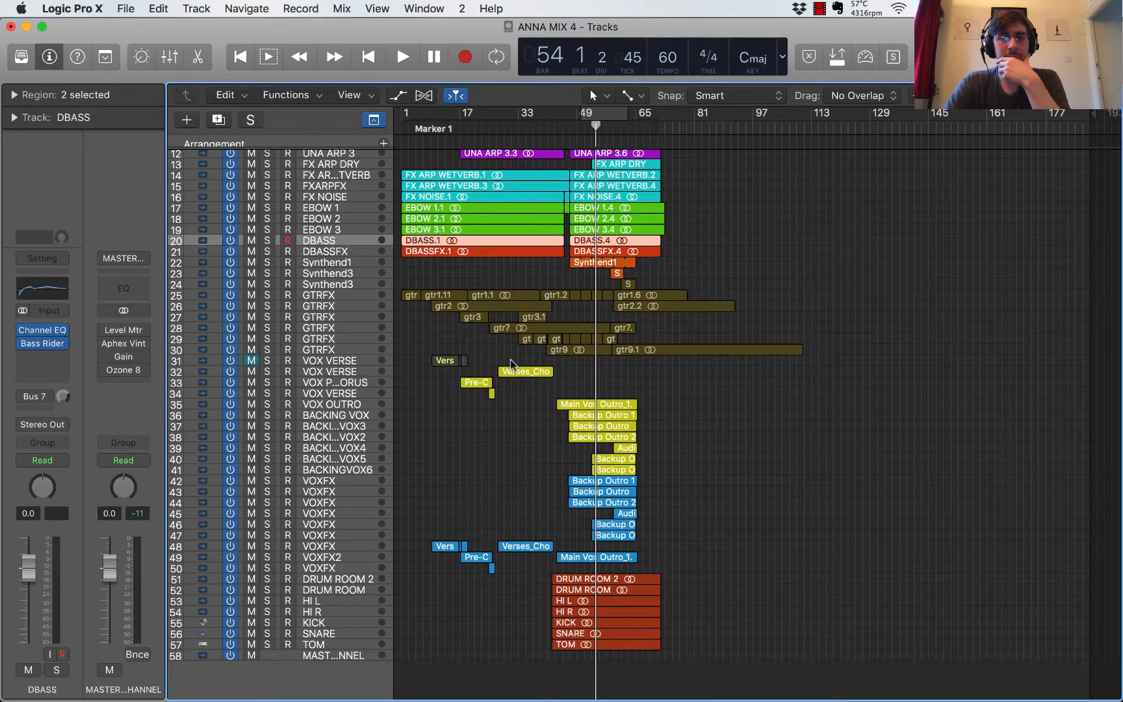
Step: Place the playhead at bar 24 and look through the whole arrangement from the PIANO track to the master channel
scroll(467, 246, "up", 5)
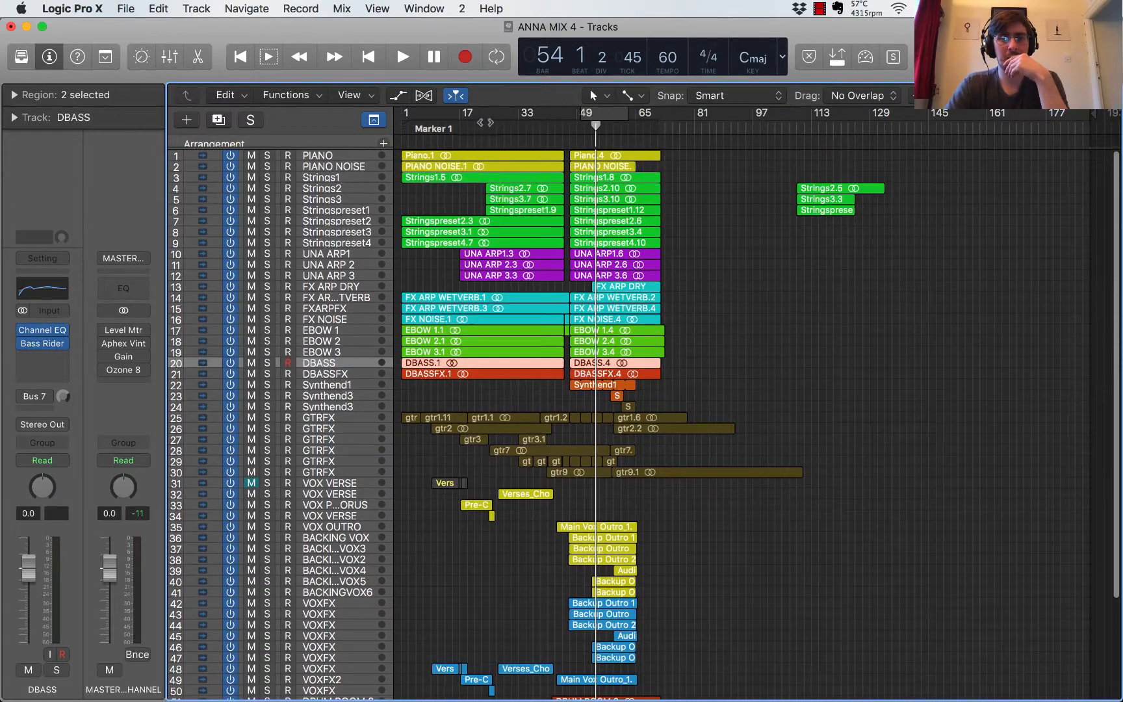
left_click(485, 123)
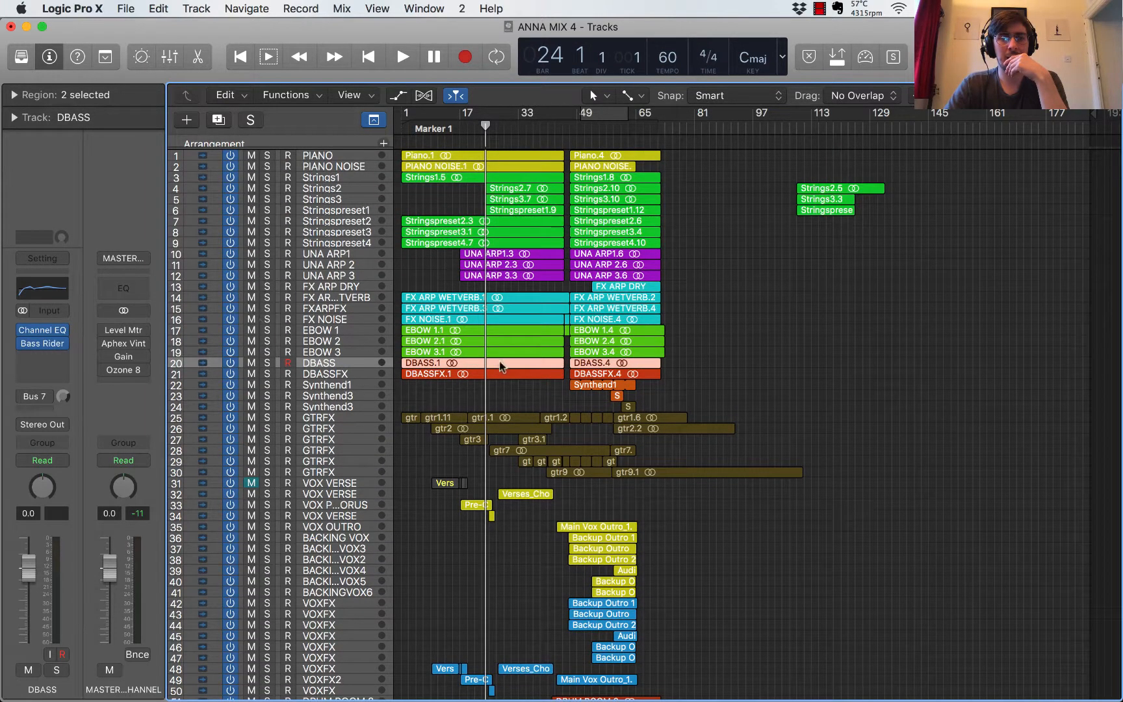
scroll(359, 442, "down", 5)
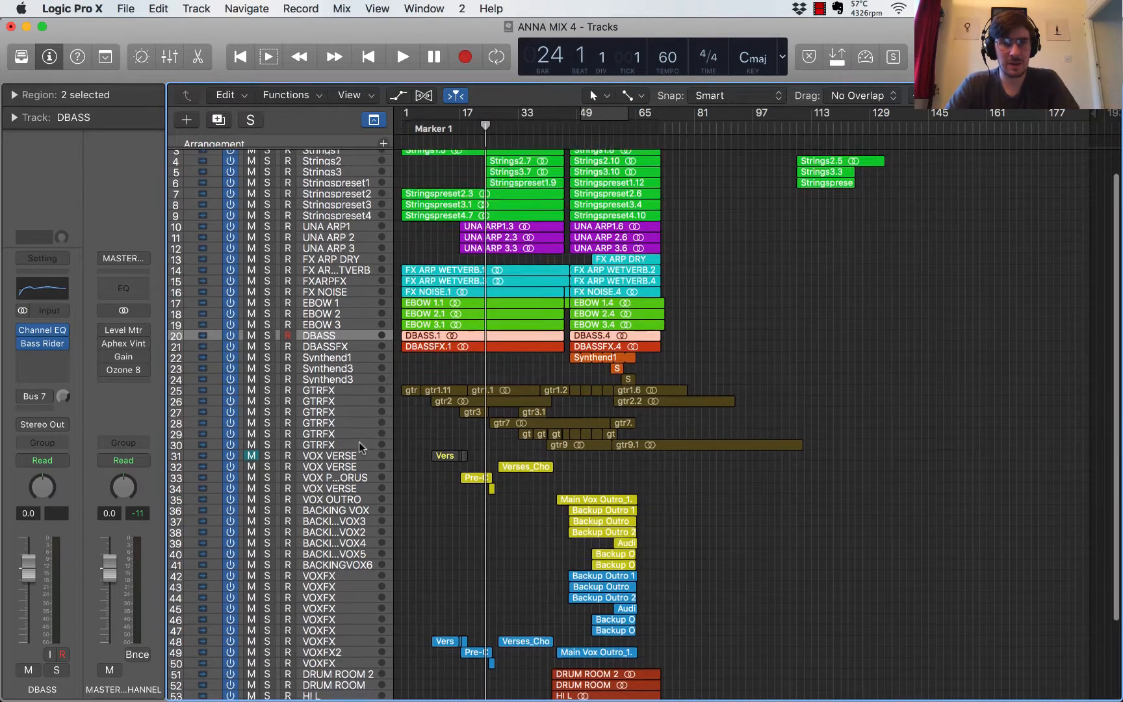
scroll(407, 208, "up", 5)
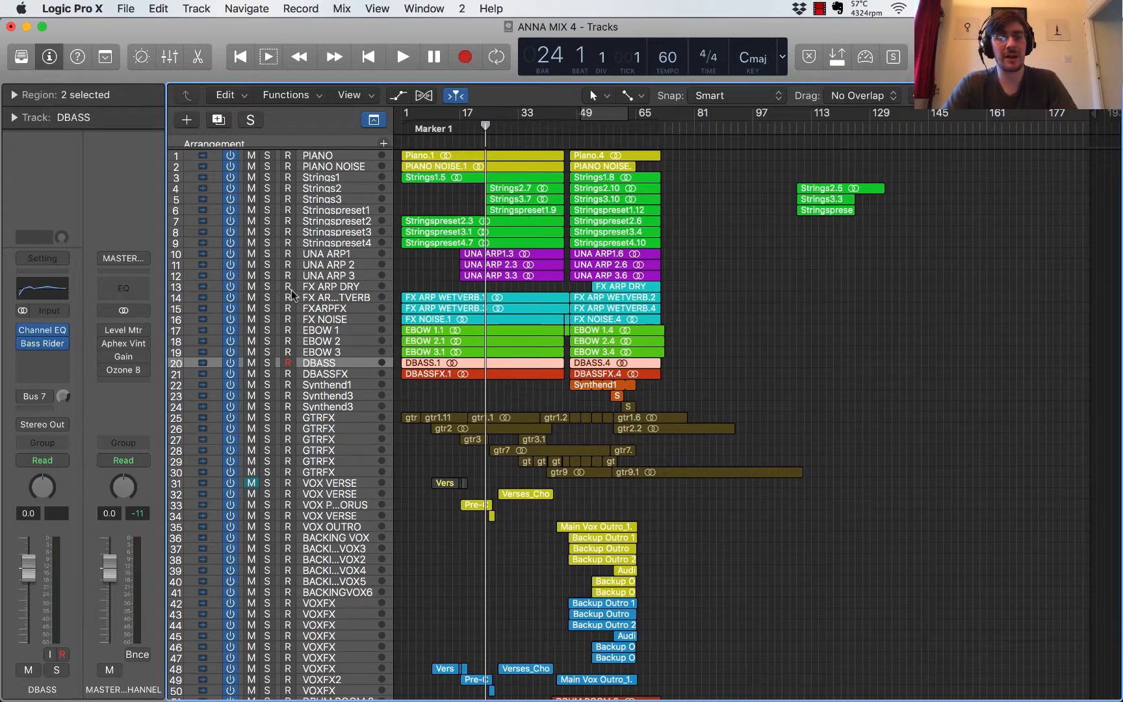
scroll(418, 498, "down", 6)
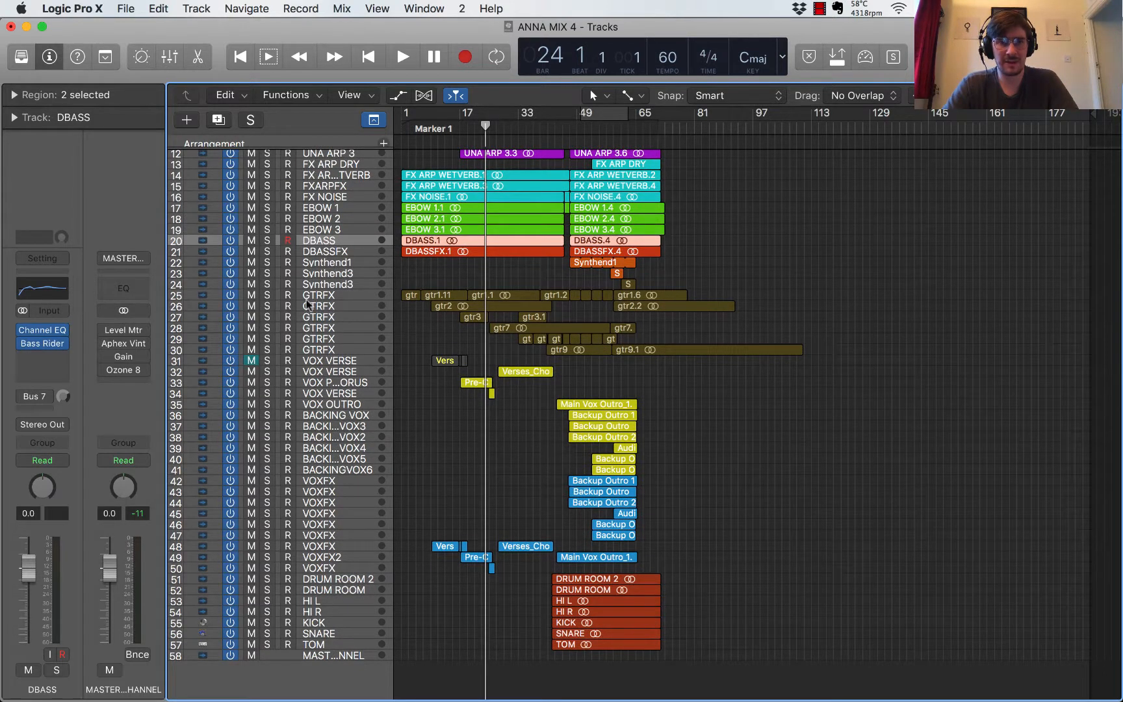
scroll(307, 304, "up", 6)
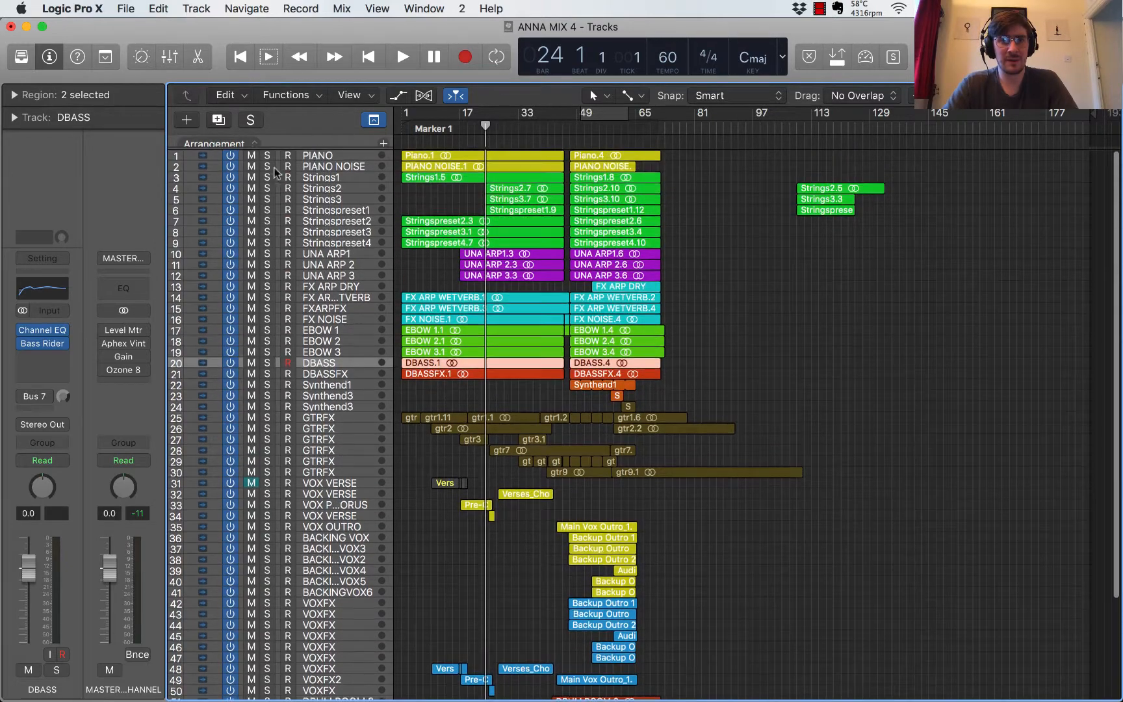
Step: Solo PIANO and PIANO NOISE, listen from about bars 17, 23 and 12, and clear both solos and stop playback
left_click_drag(267, 155, 270, 167)
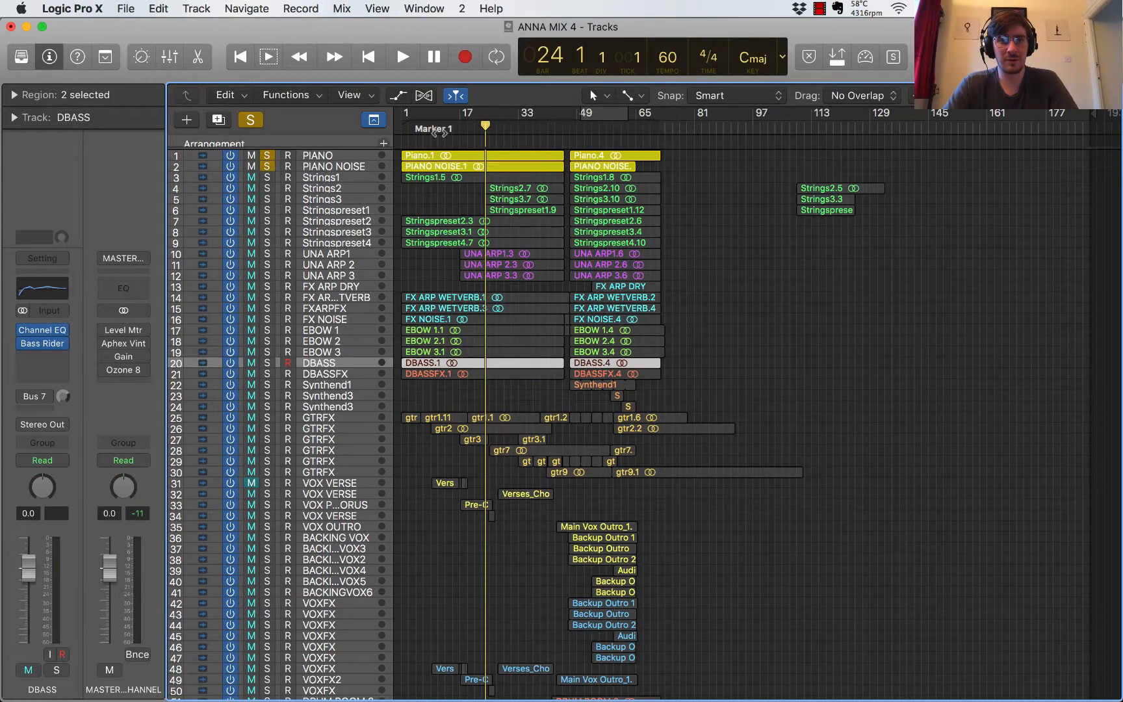
left_click(460, 129)
key("space")
left_click(483, 129)
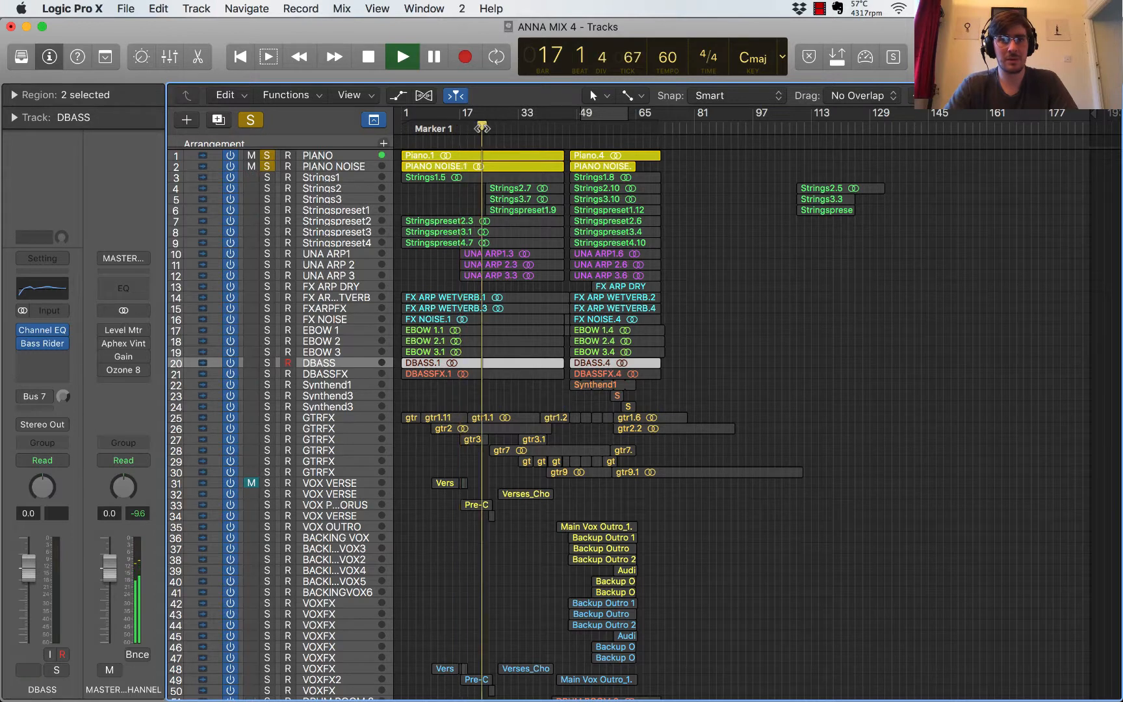
left_click(441, 128)
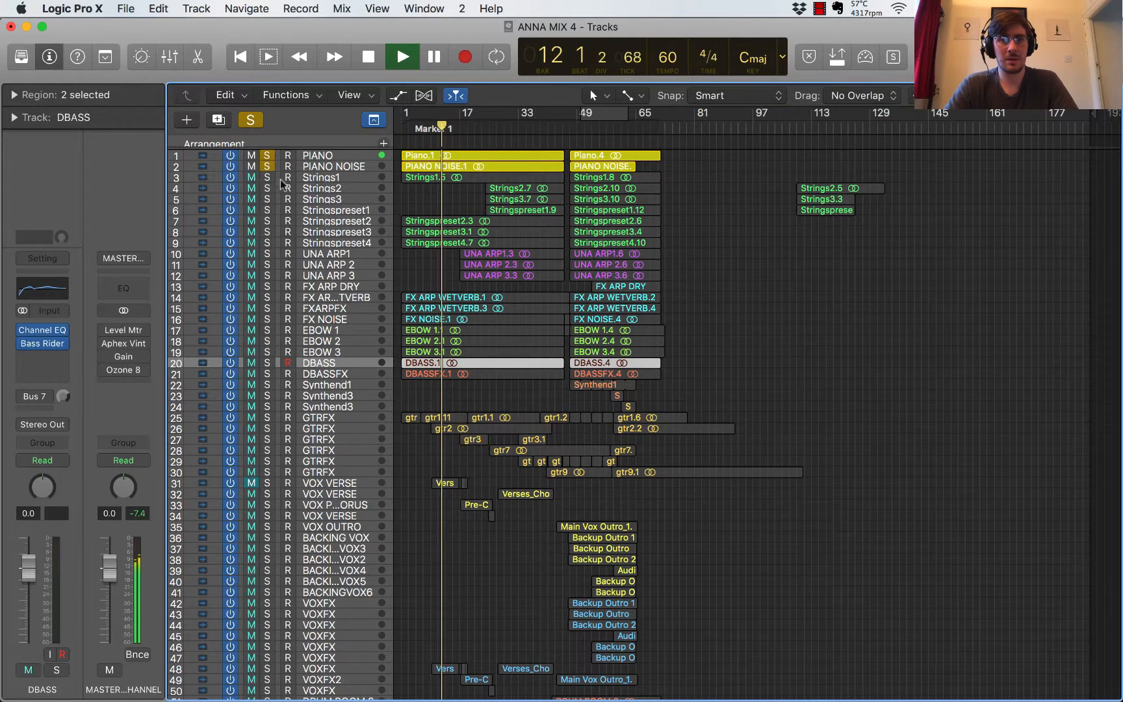
left_click_drag(266, 167, 266, 159)
key("space")
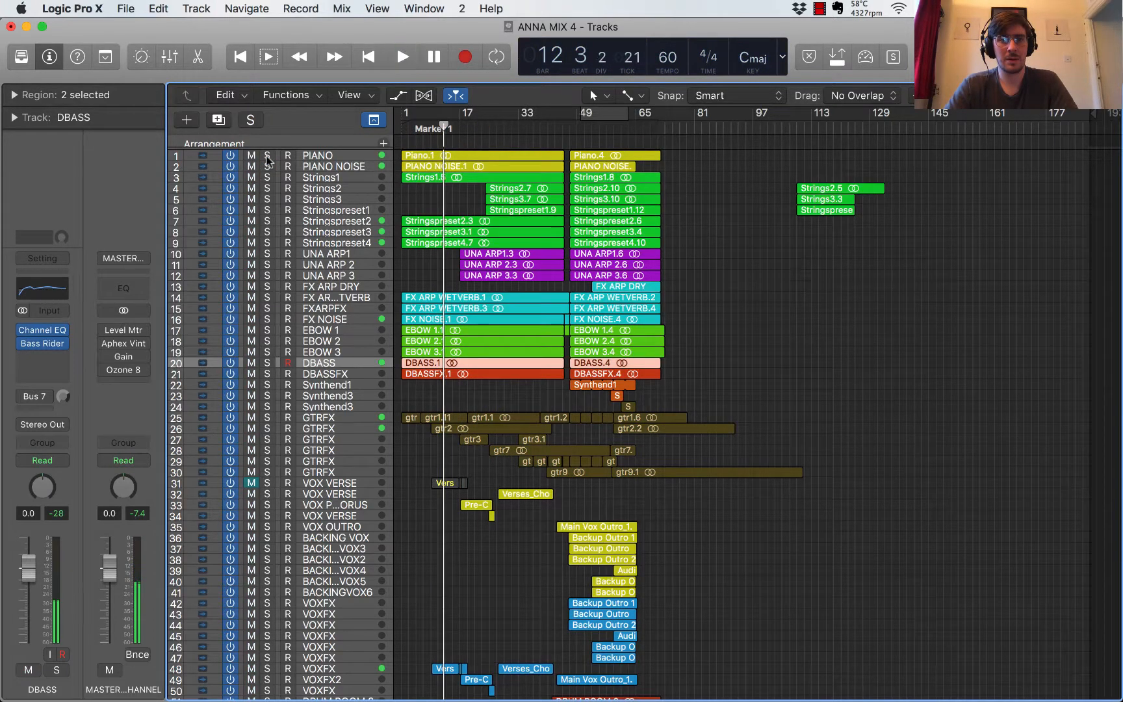
Step: Inspect the Channel EQ low cut on the PIANO NOISE track and close the plug-in
left_click(310, 167)
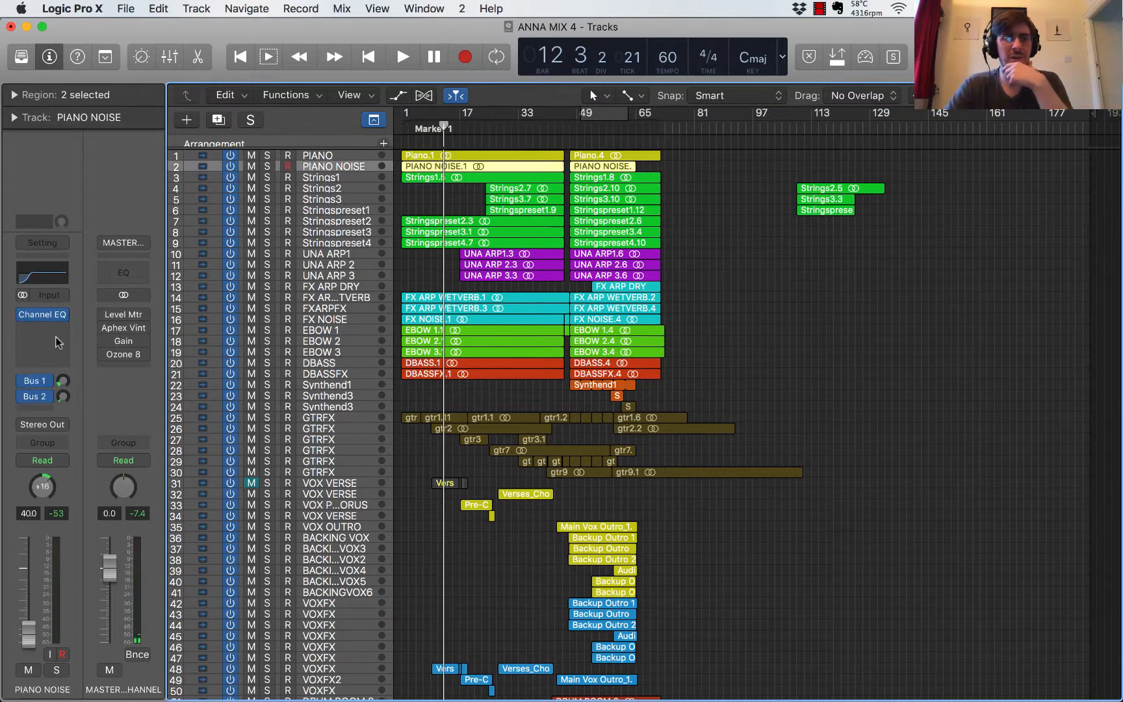
left_click(42, 314)
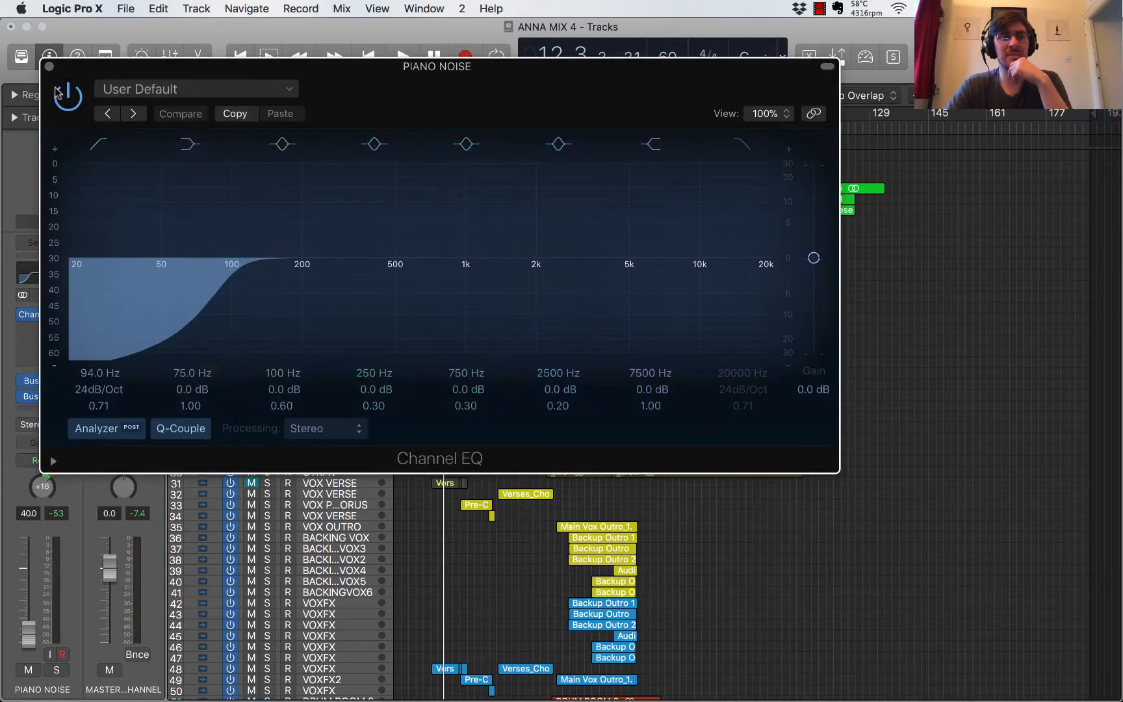
left_click(50, 67)
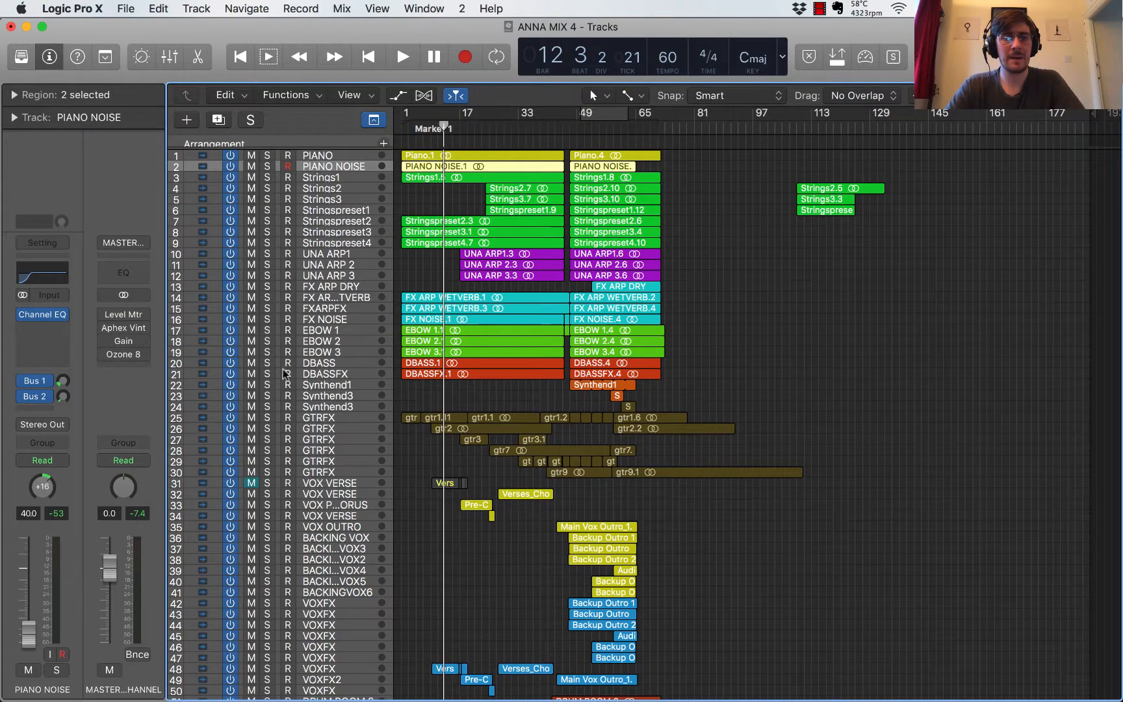
Step: Listen to DBASS soloed from bar 12, add PIANO and PIANO NOISE to it, and clear the solos and stop playback
left_click(267, 363)
key("space")
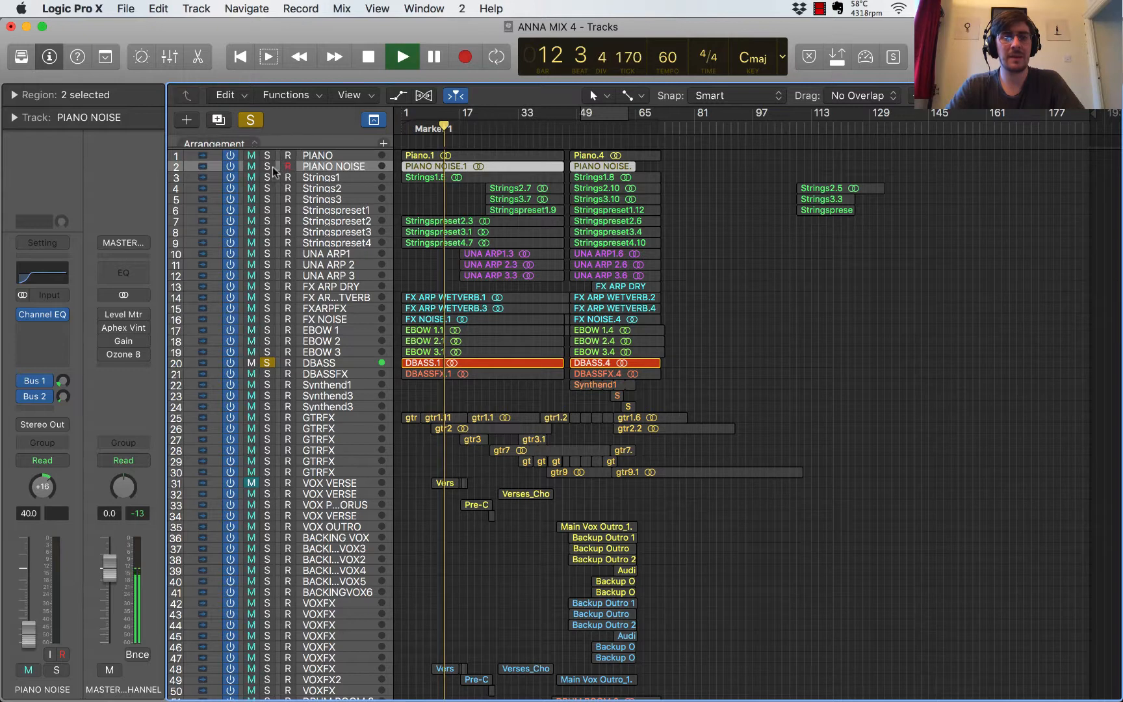
left_click_drag(267, 166, 268, 155)
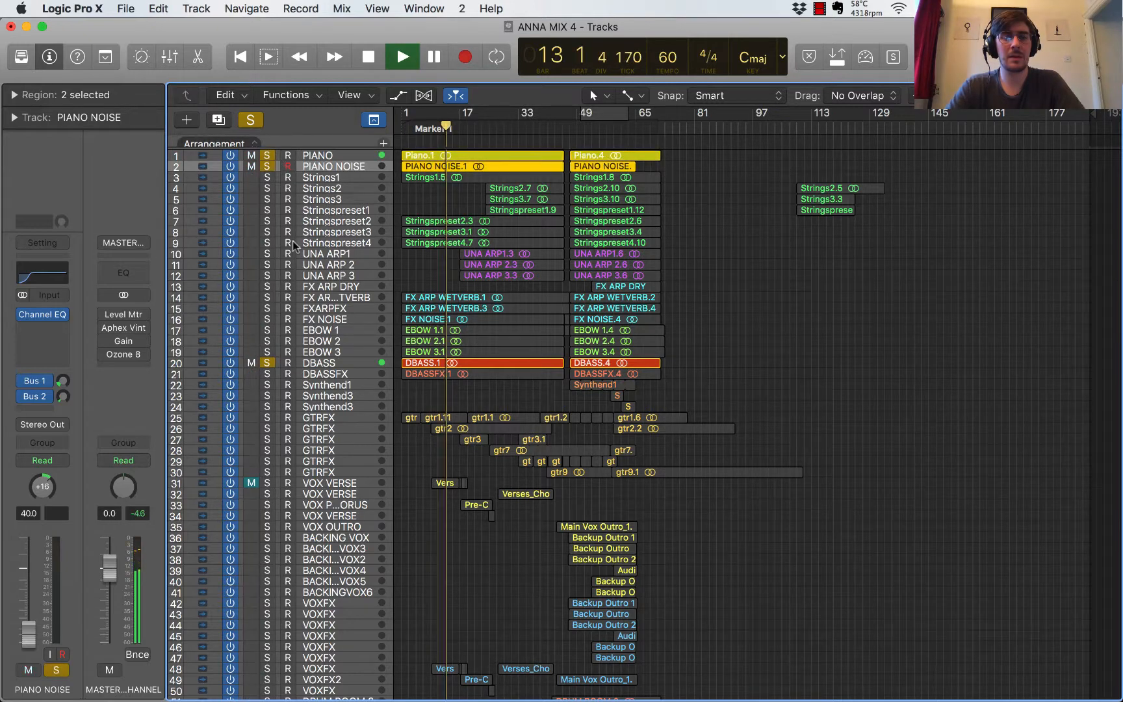
left_click(267, 156)
left_click(266, 363)
key("space")
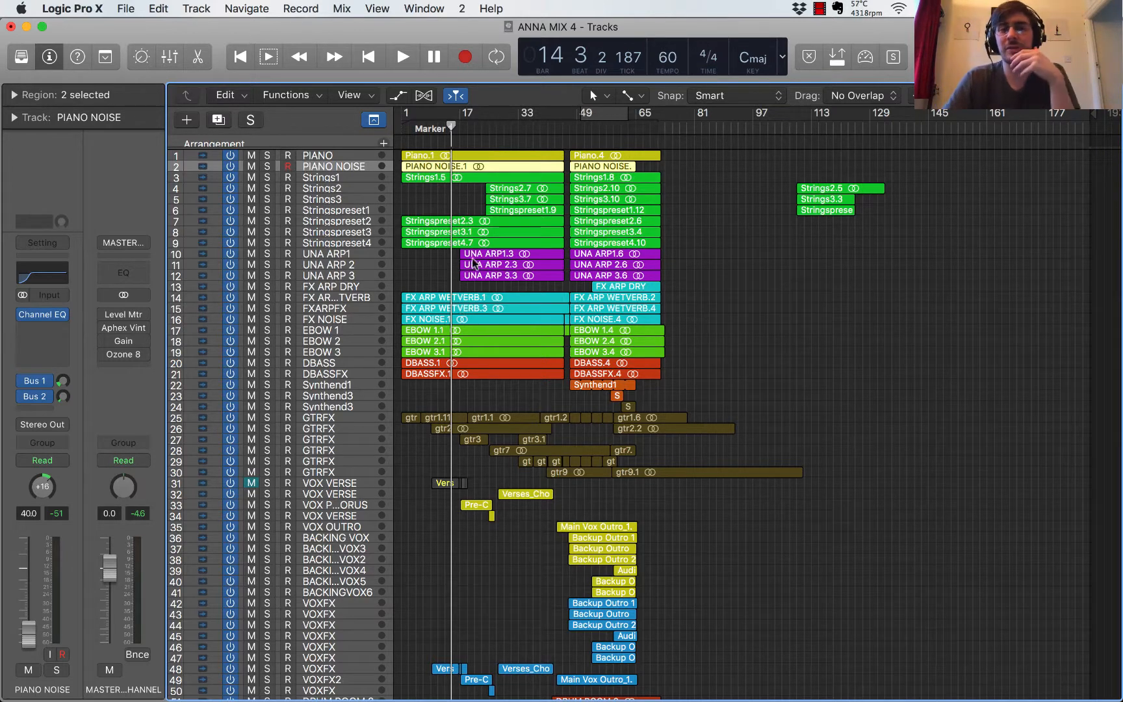
Step: Solo PIANO NOISE and listen to it from about bar 10, adding PIANO to the solo during playback
left_click(266, 166)
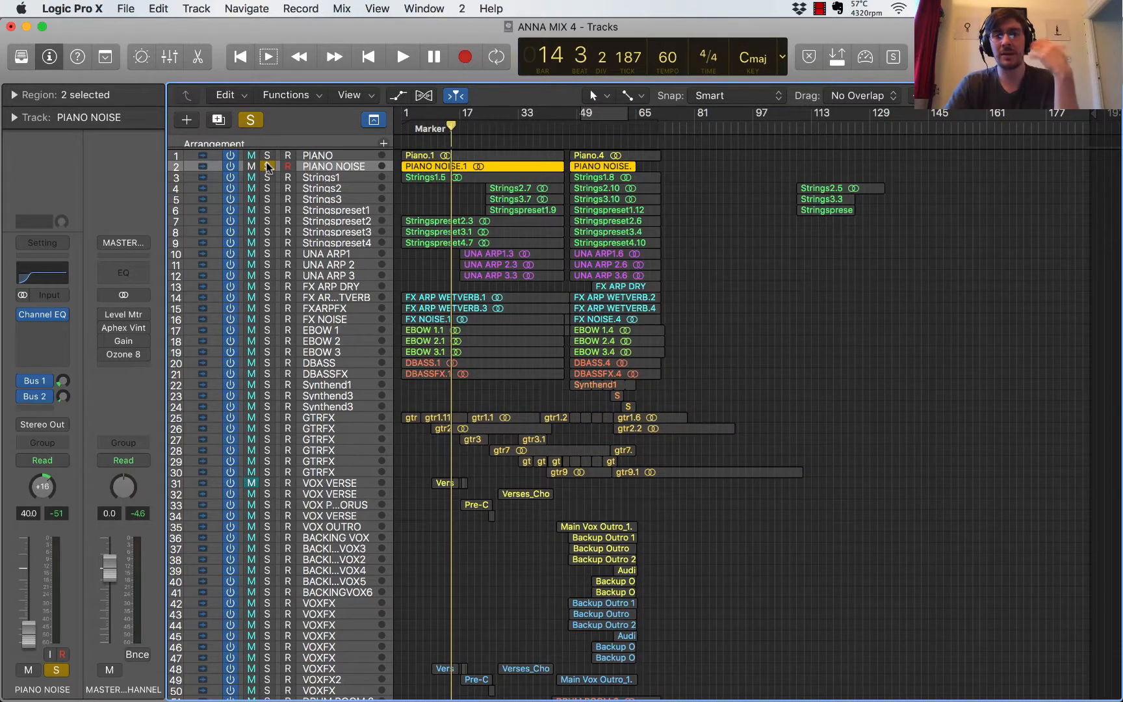
key("space")
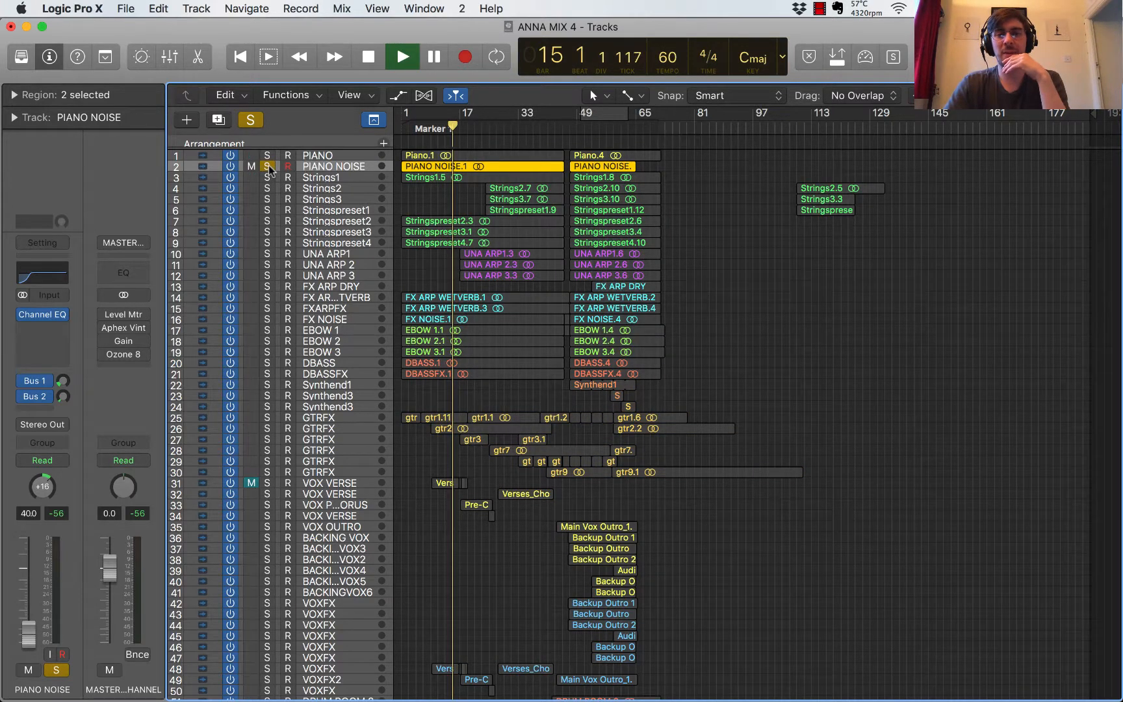
left_click(436, 130)
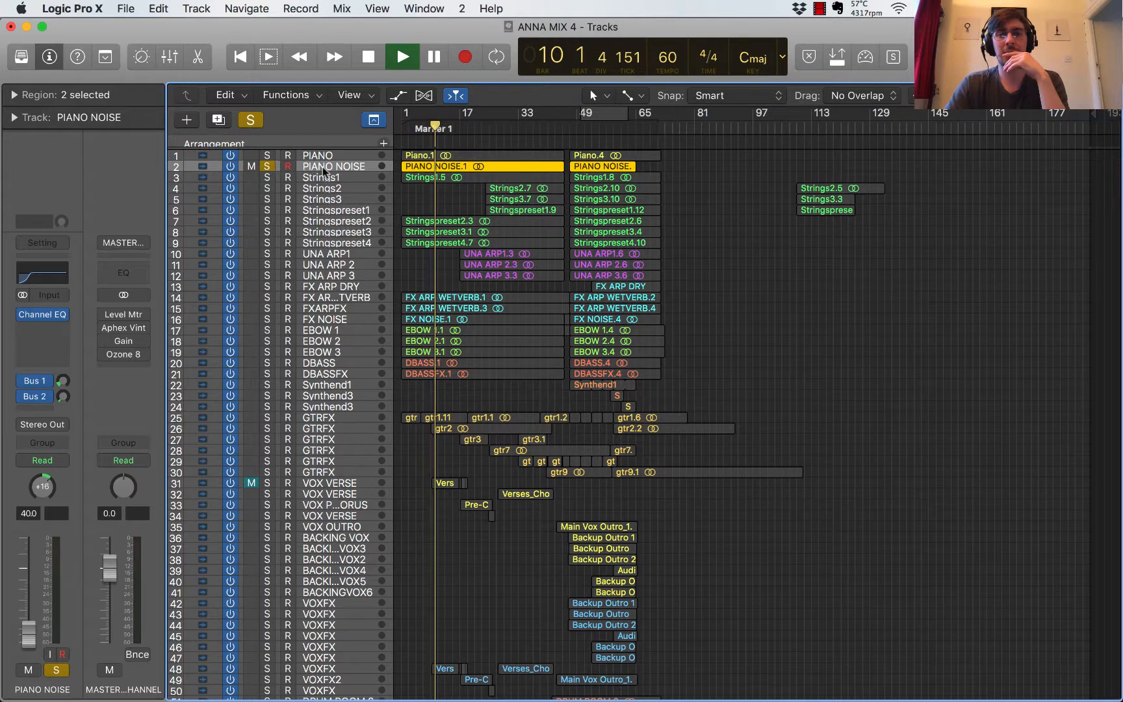
left_click(266, 155)
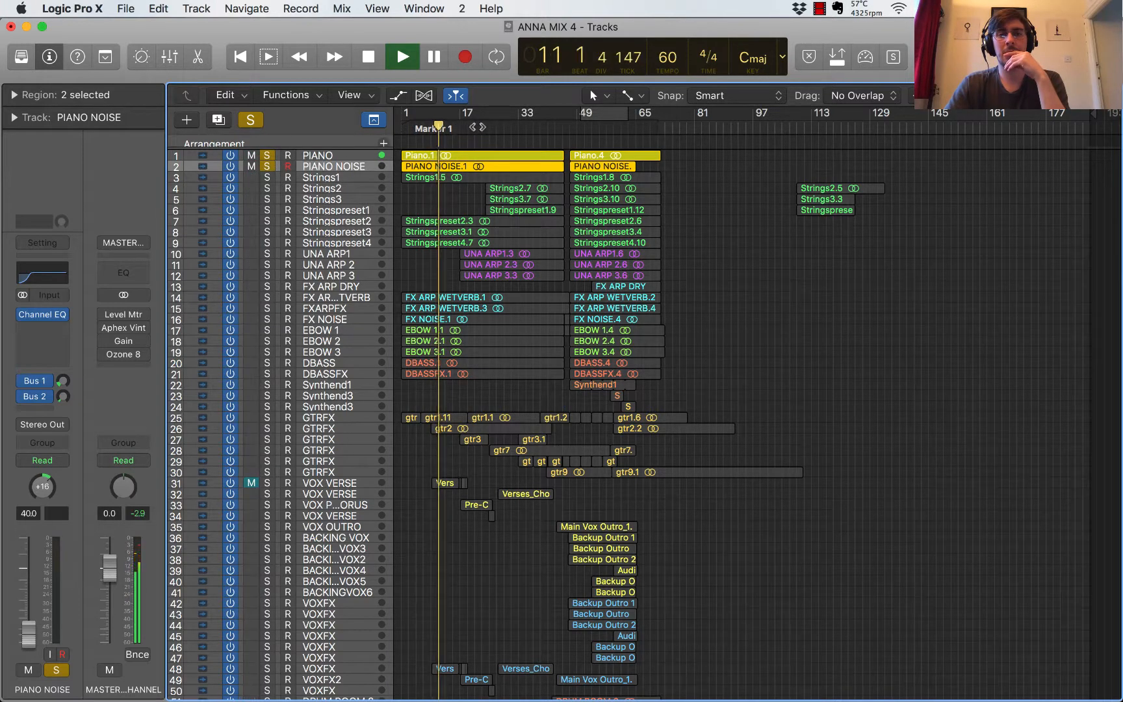
Step: Listen to the soloed PIANO and PIANO NOISE tracks from about bar 21, and clear both solos and stop playback
left_click(479, 127)
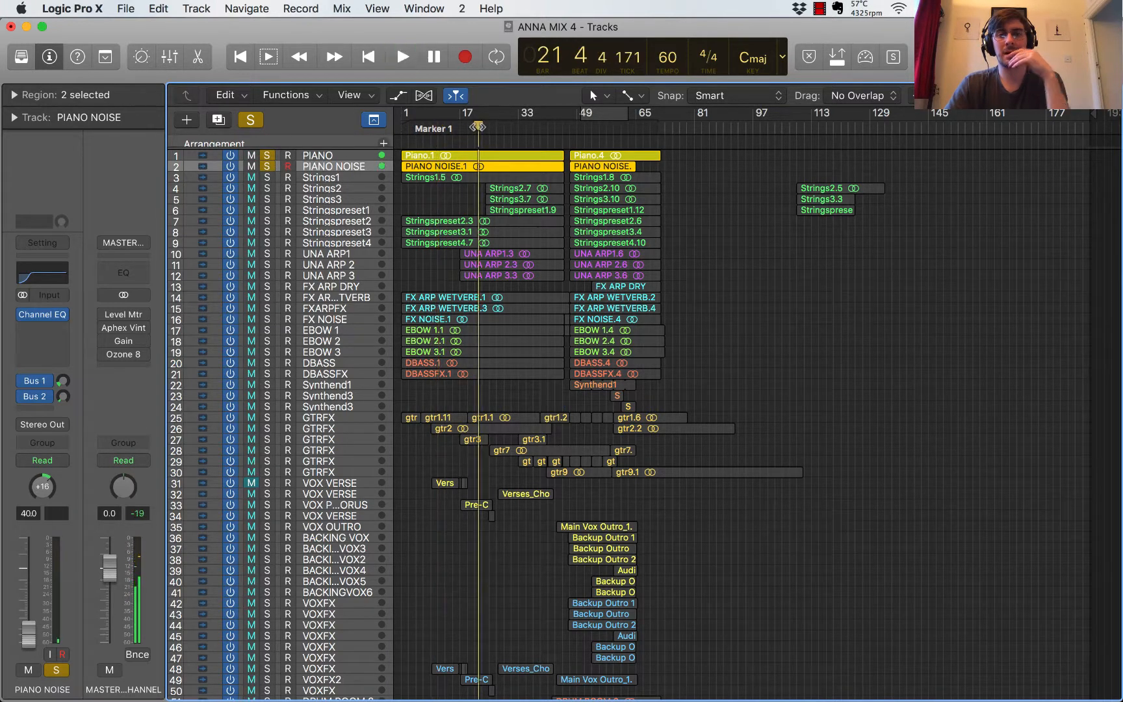
left_click(266, 161)
key("space")
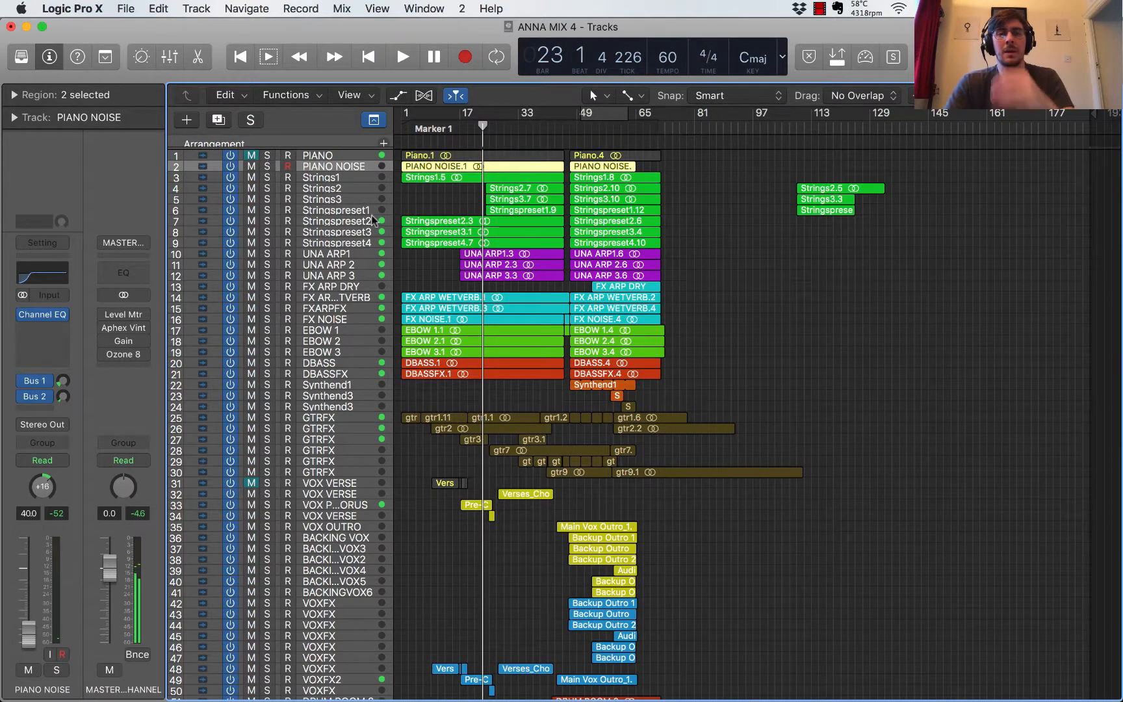
Step: Solo Strings1 through Stringspreset4, listen from bar 4 and about bar 29, clear the solos and briefly play the full mix from bar 32
left_click_drag(267, 178, 268, 238)
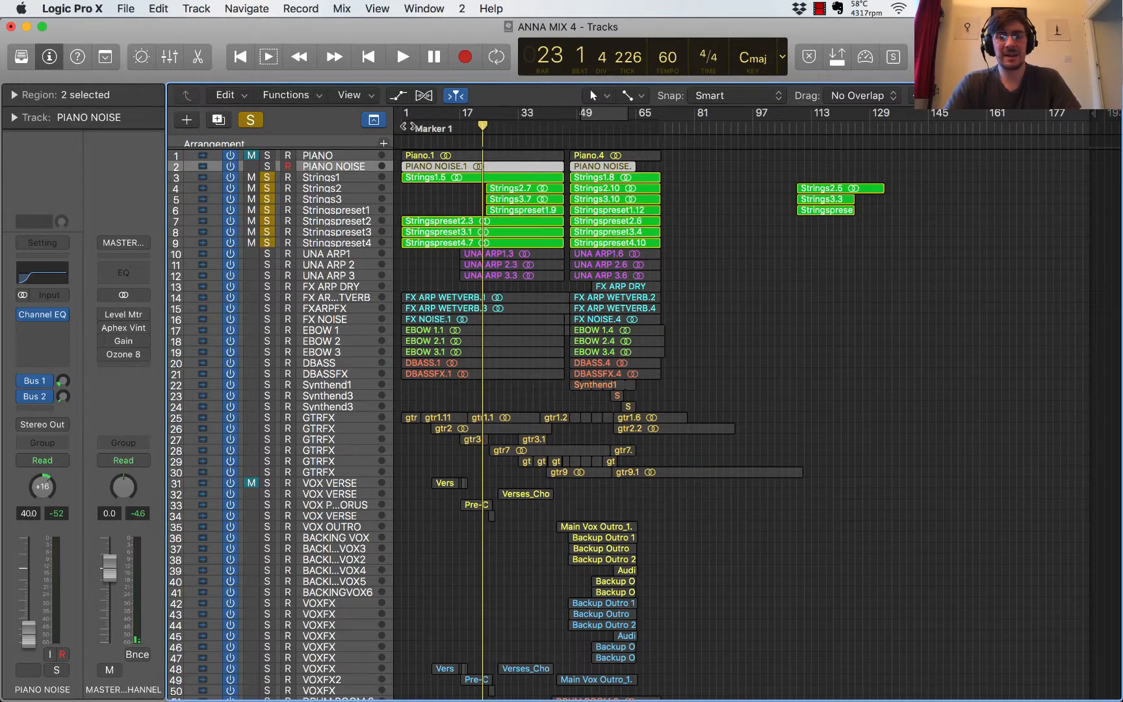
left_click(412, 121)
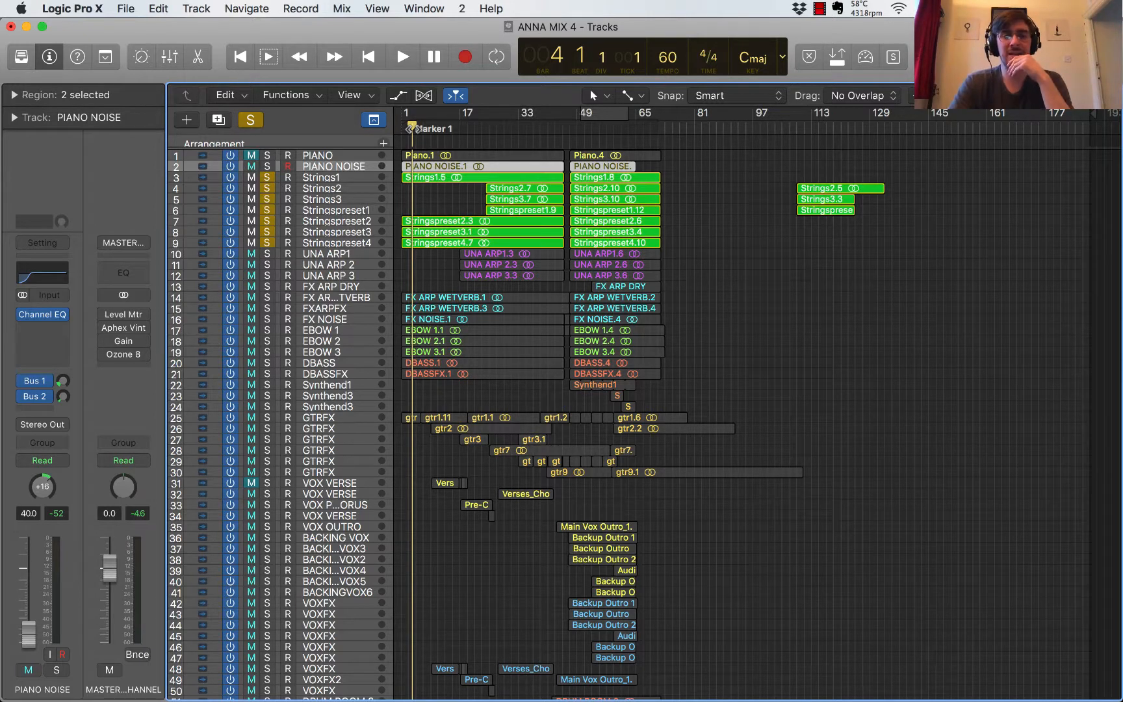
key("space")
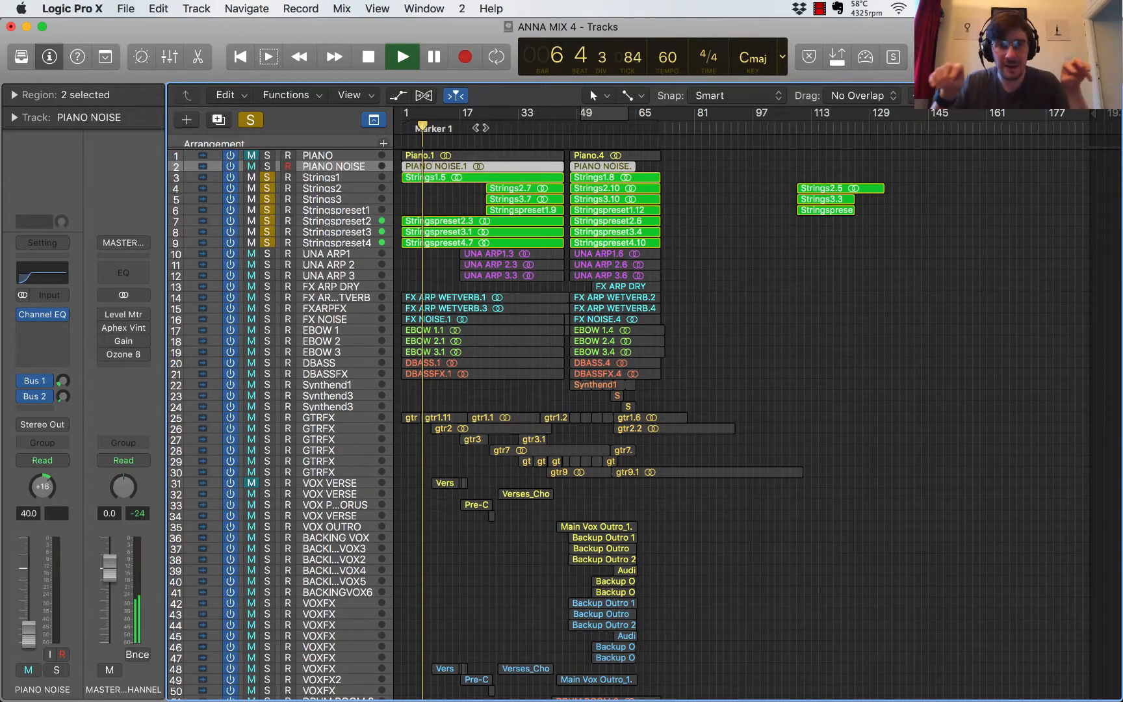
left_click_drag(423, 125, 509, 127)
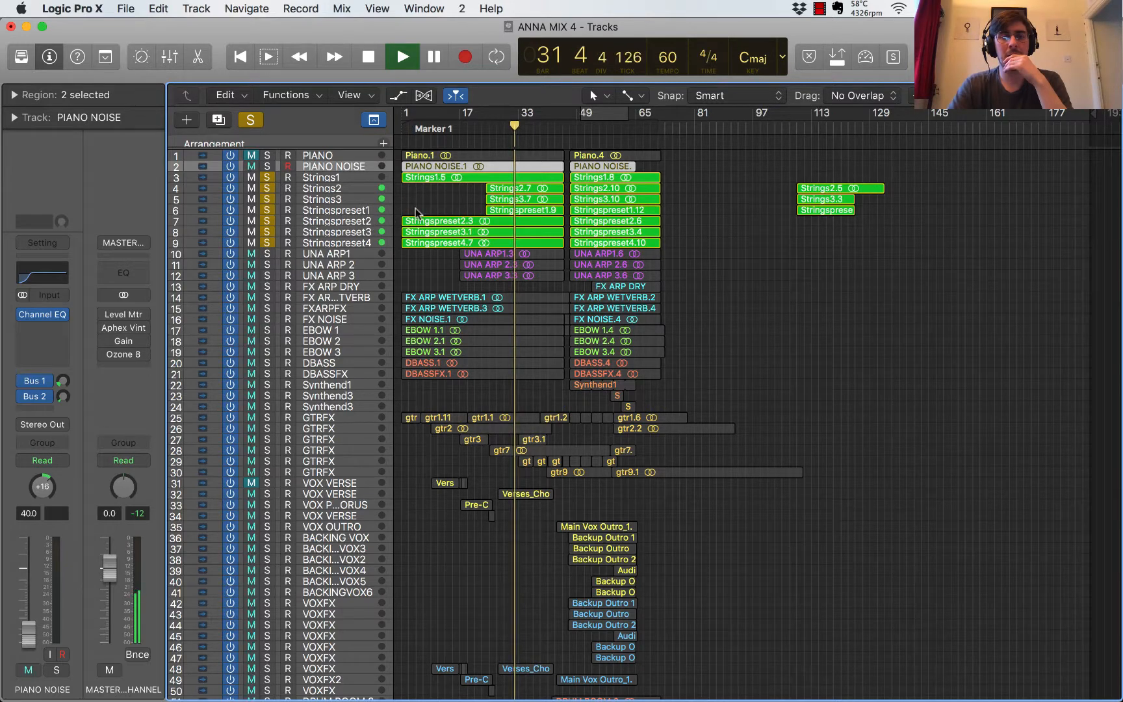
key("space")
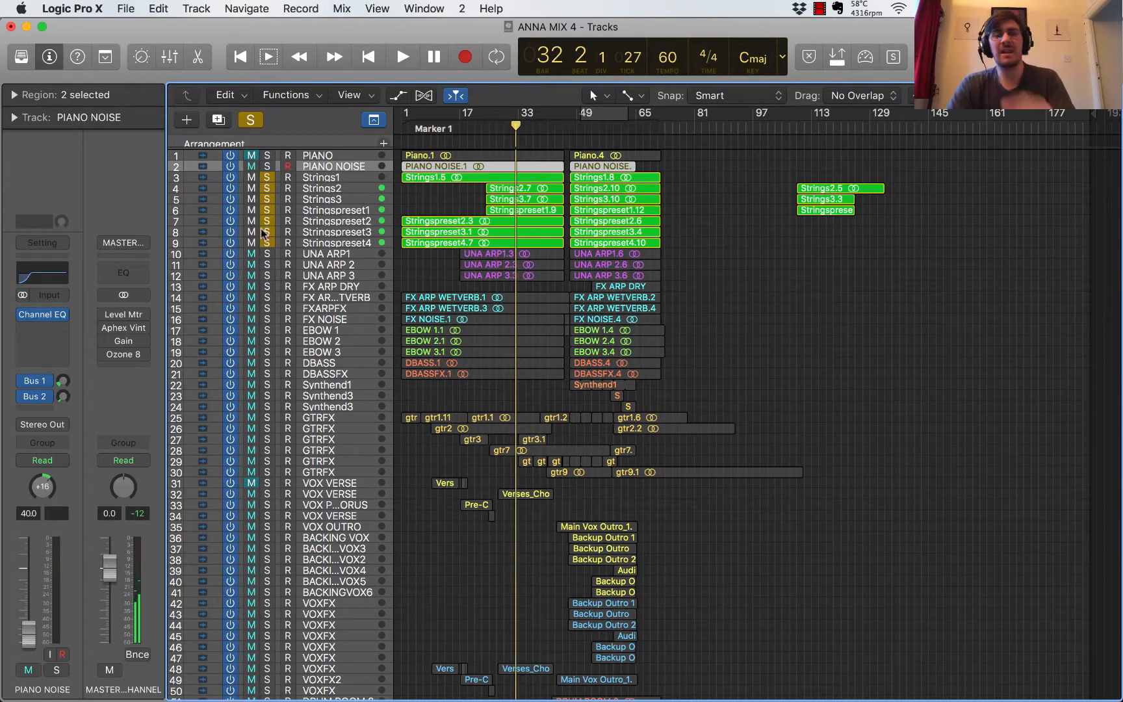
left_click_drag(268, 242, 271, 182)
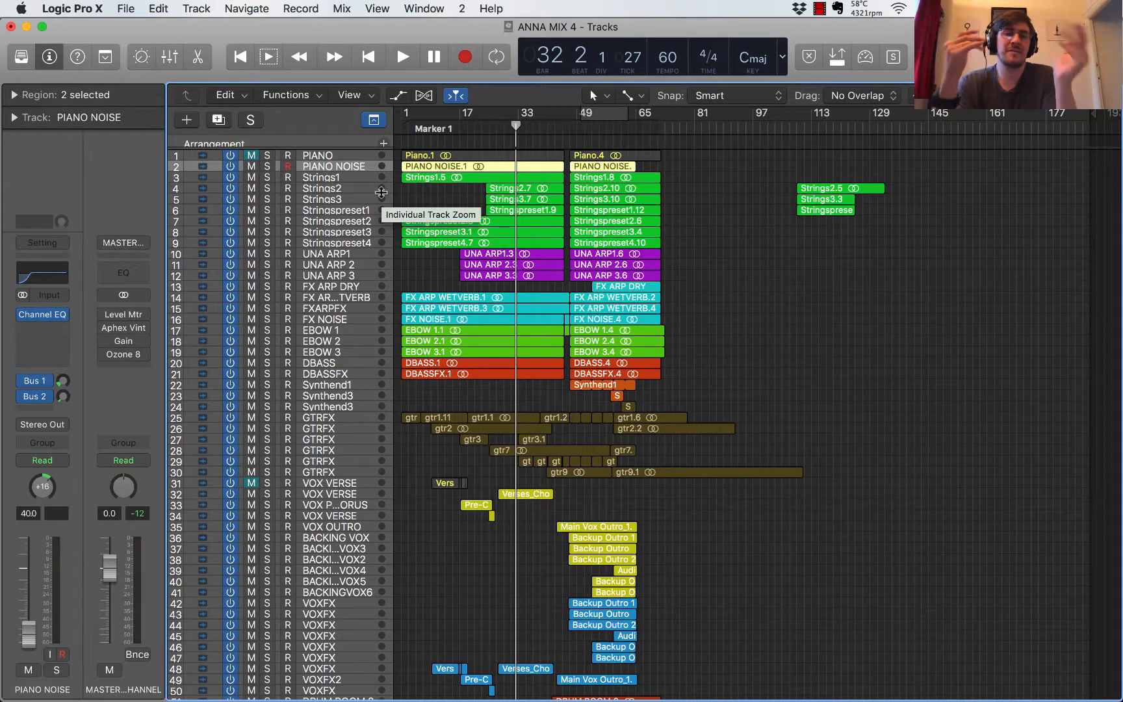
key("space")
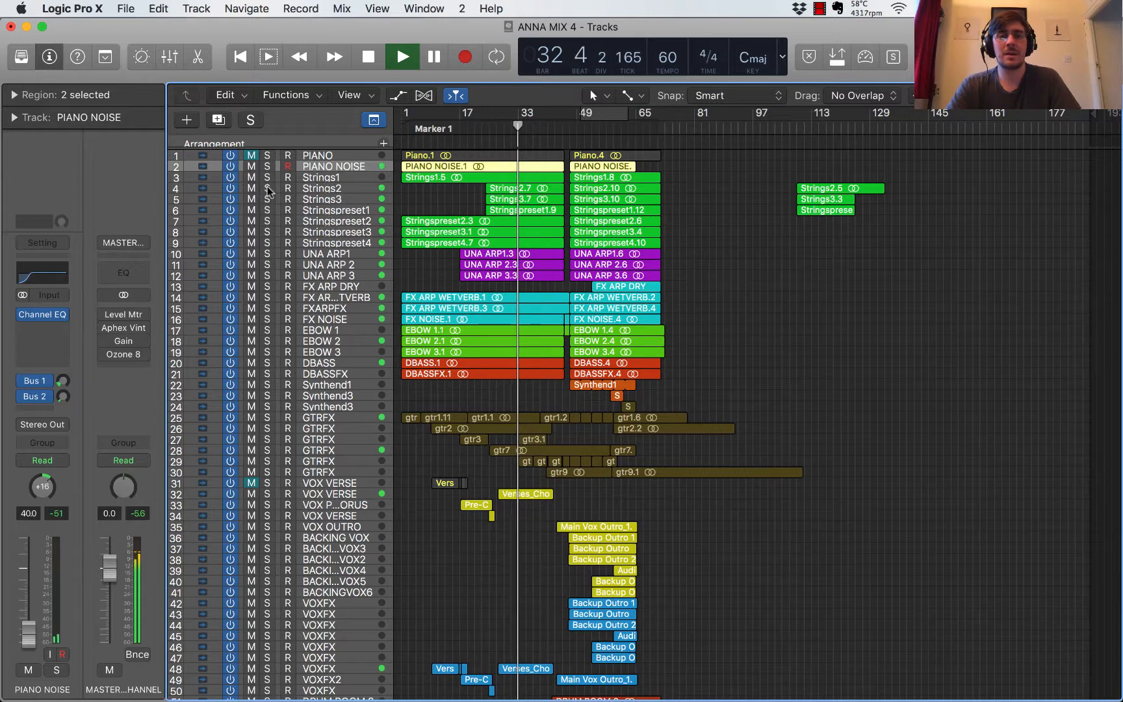
key("space")
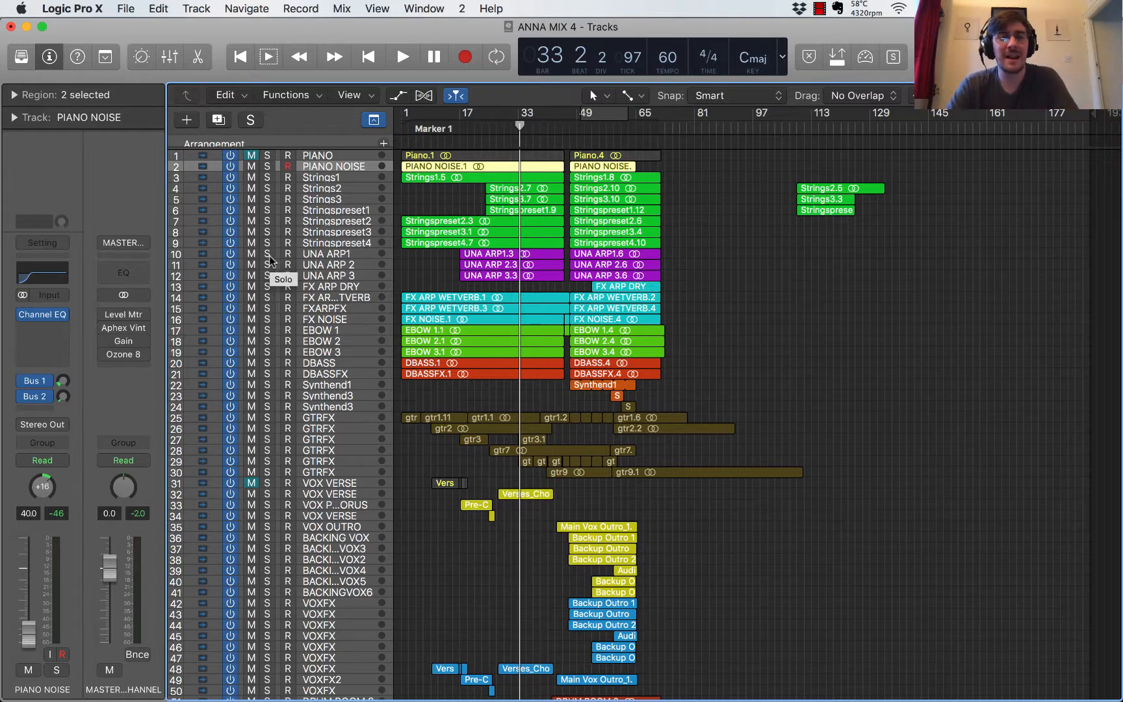
Step: Solo UNA ARP1 through FX ARP DRY, listen from about bar 20 with UNA ARP1 selected, and clear the solos during playback
left_click_drag(268, 254, 269, 284)
key("space")
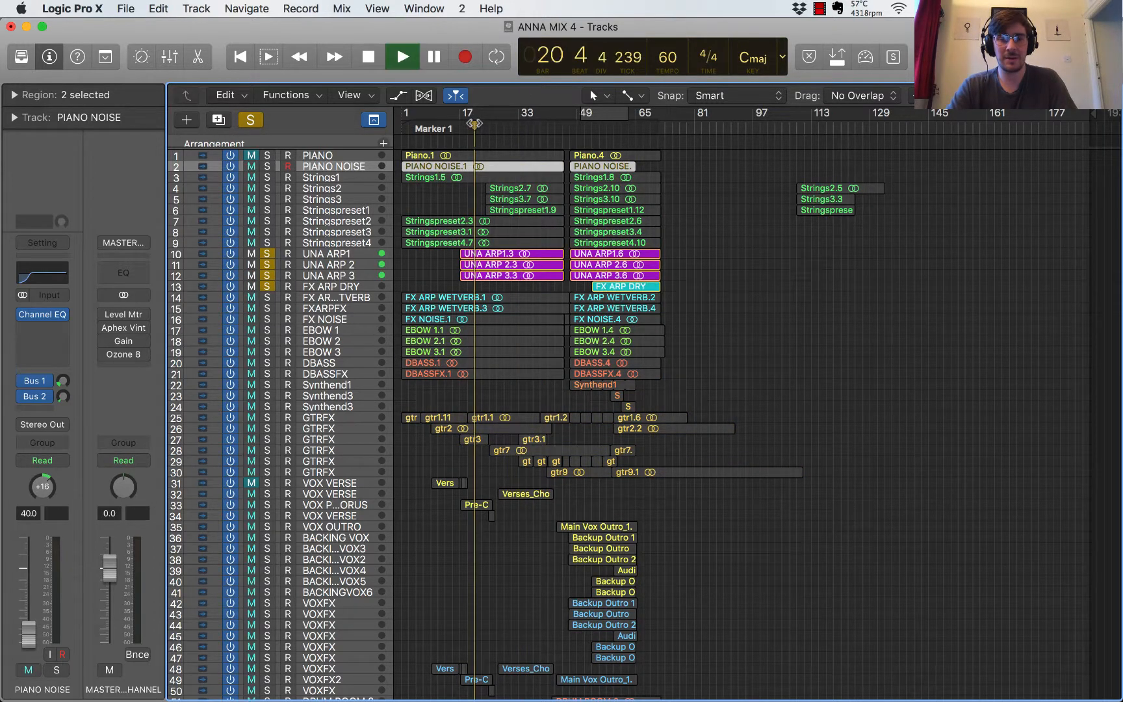
left_click(346, 254)
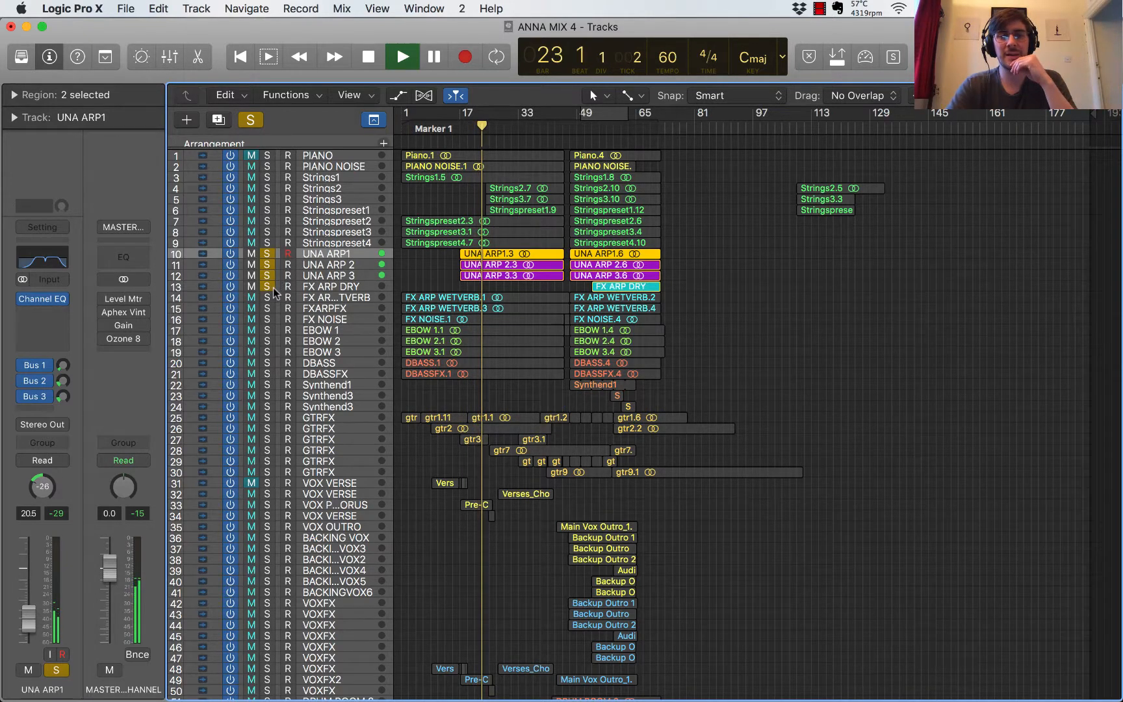
left_click_drag(270, 292, 267, 256)
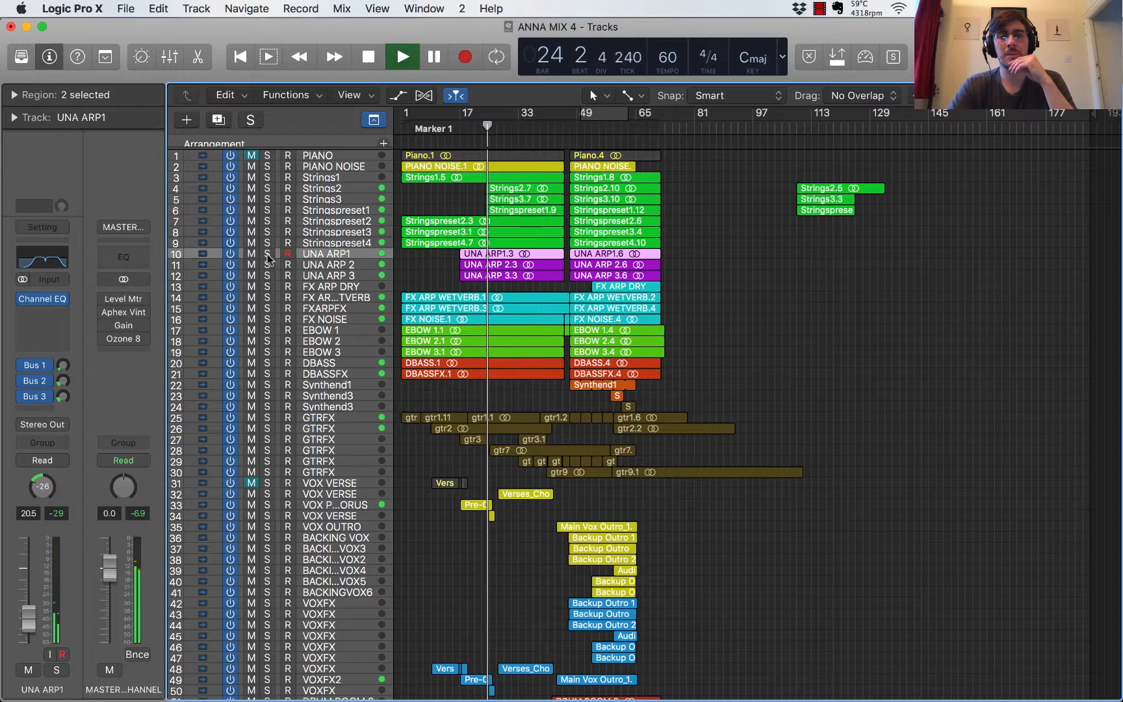
Step: Solo the FX ARP WETVERB, FXARPFX and FX NOISE tracks, listen from about bars 18, 15 and 14, and clear the three solos
left_click(267, 298)
left_click_drag(268, 303, 268, 322)
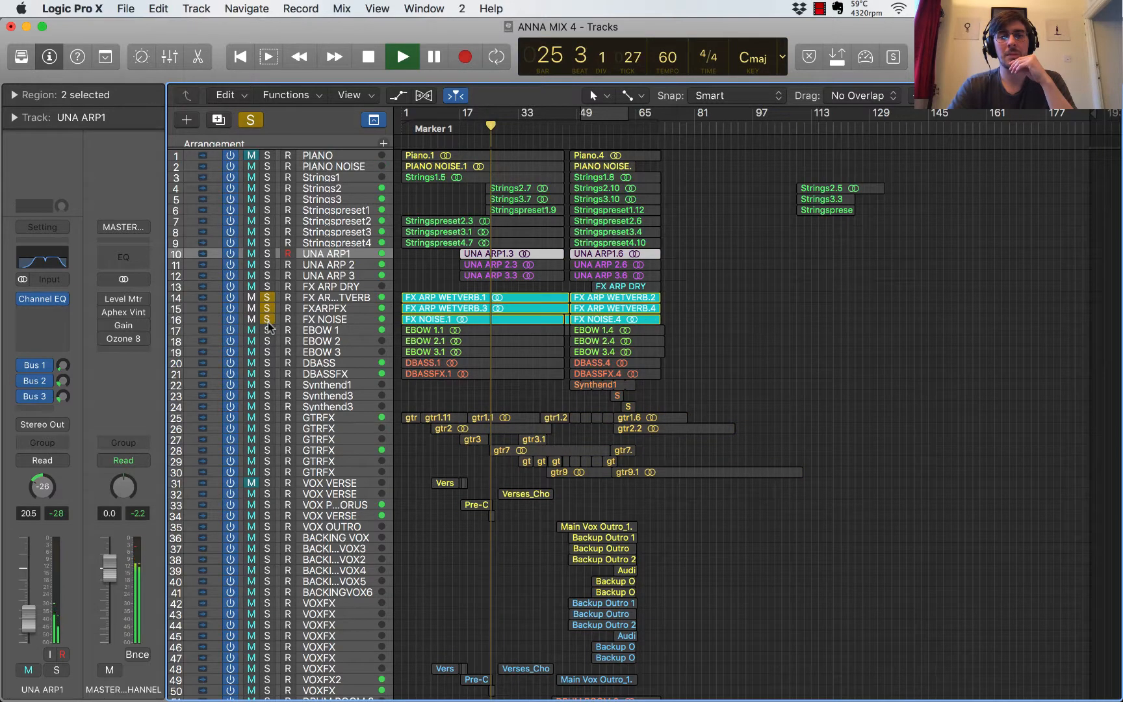
left_click(466, 133)
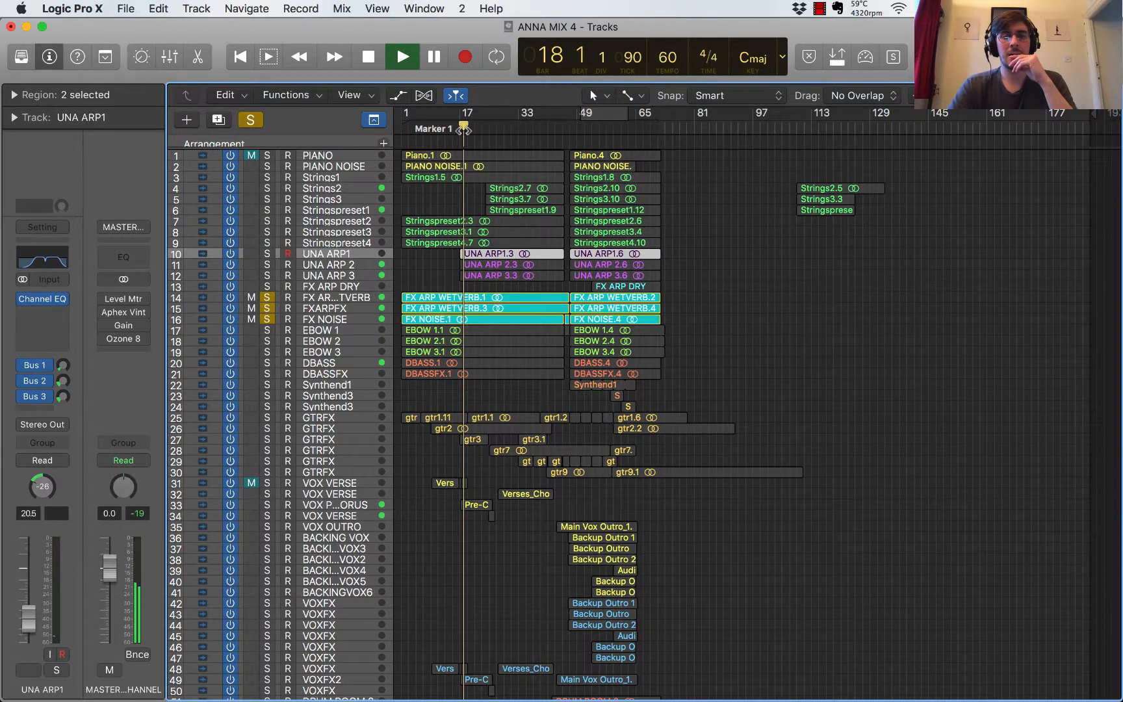
left_click(453, 132)
key("space")
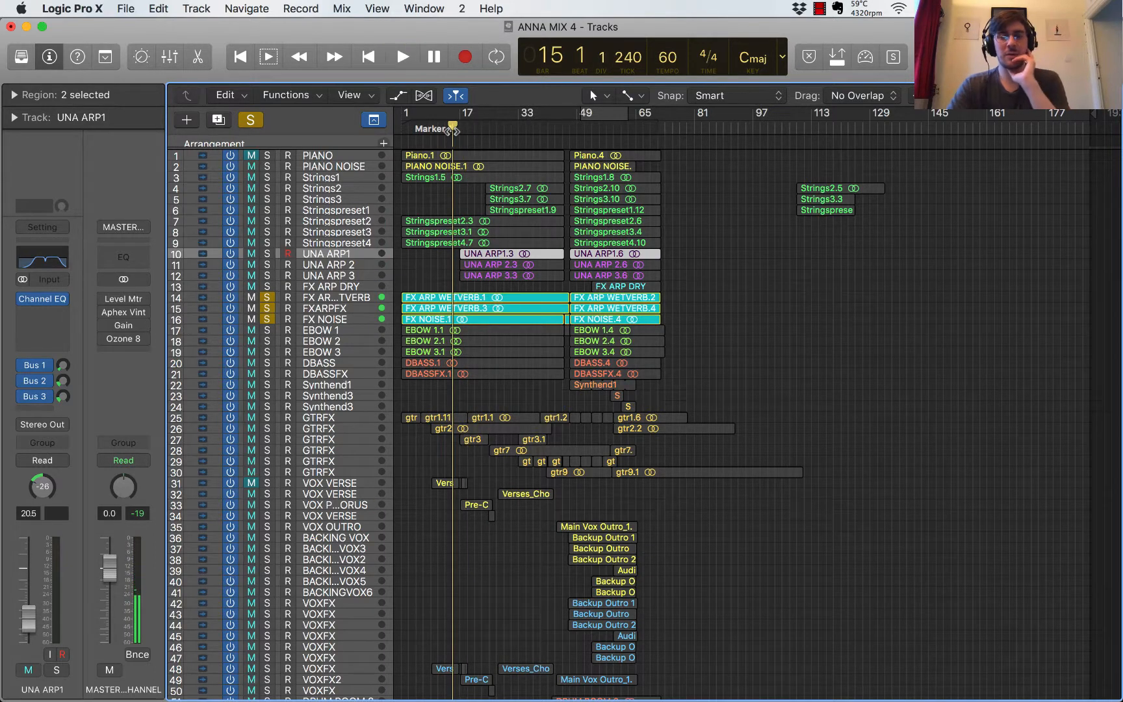
left_click(448, 128)
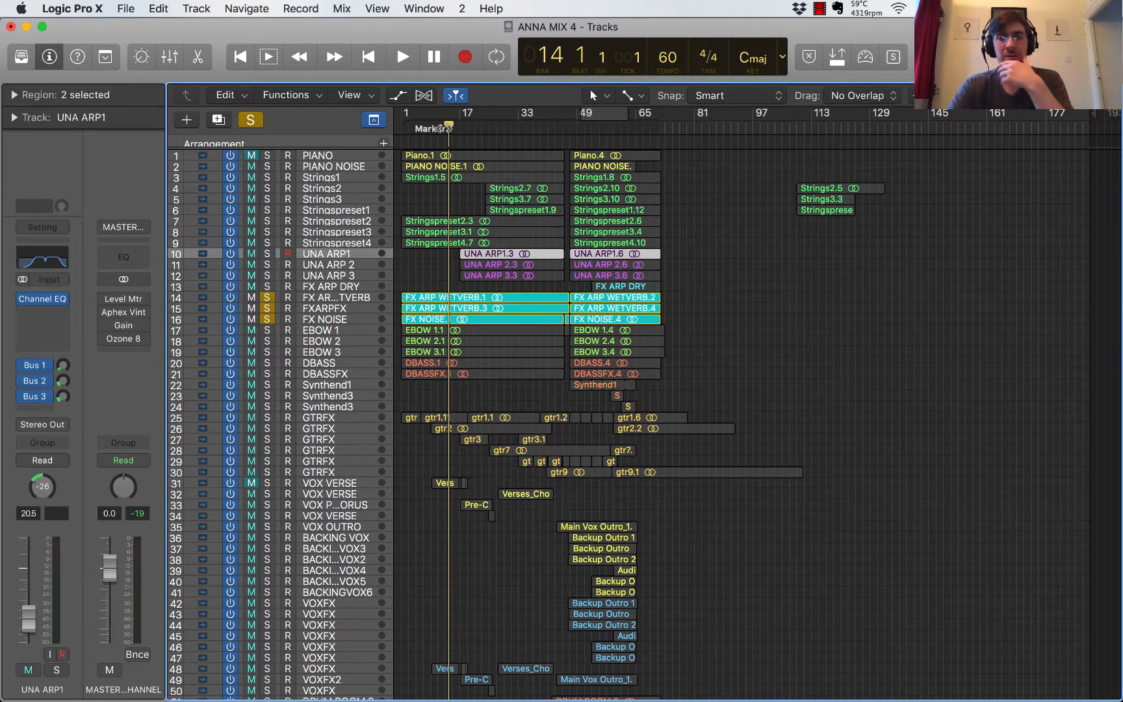
key("space")
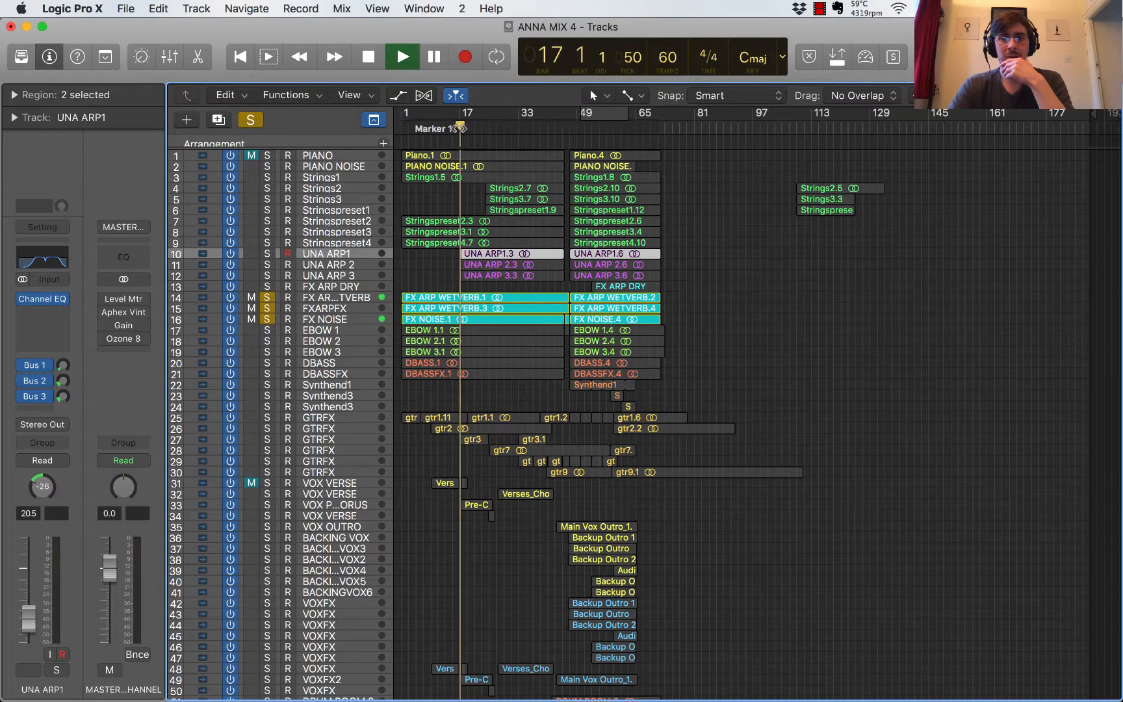
left_click(267, 319)
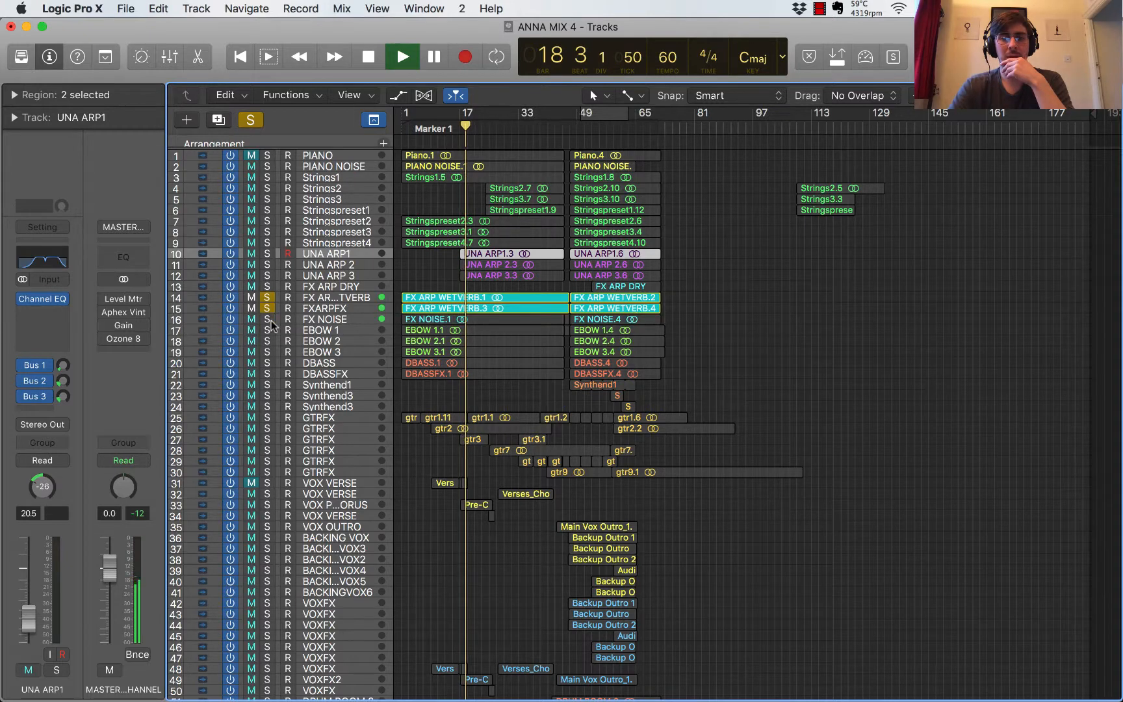
left_click(267, 308)
left_click(267, 297)
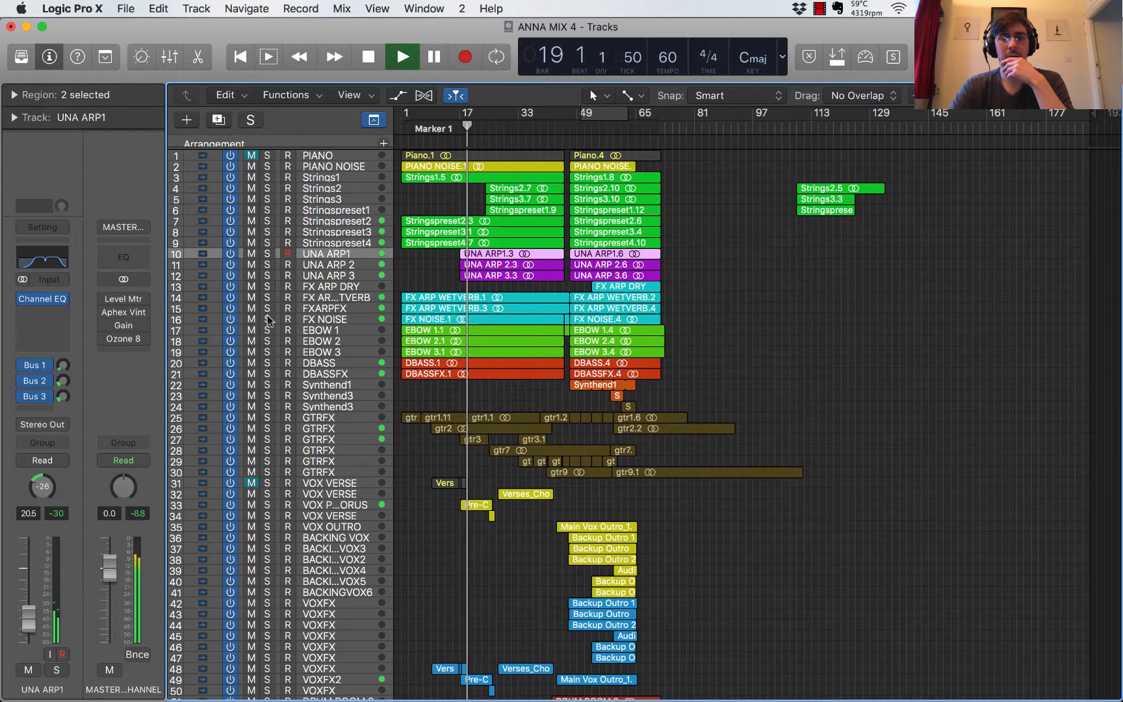
Step: Solo EBOW 1, 2 and 3, select EBOW 1, and listen from bar 12 and about bars 17, 22 and 26 before stopping playback
left_click_drag(268, 330, 268, 351)
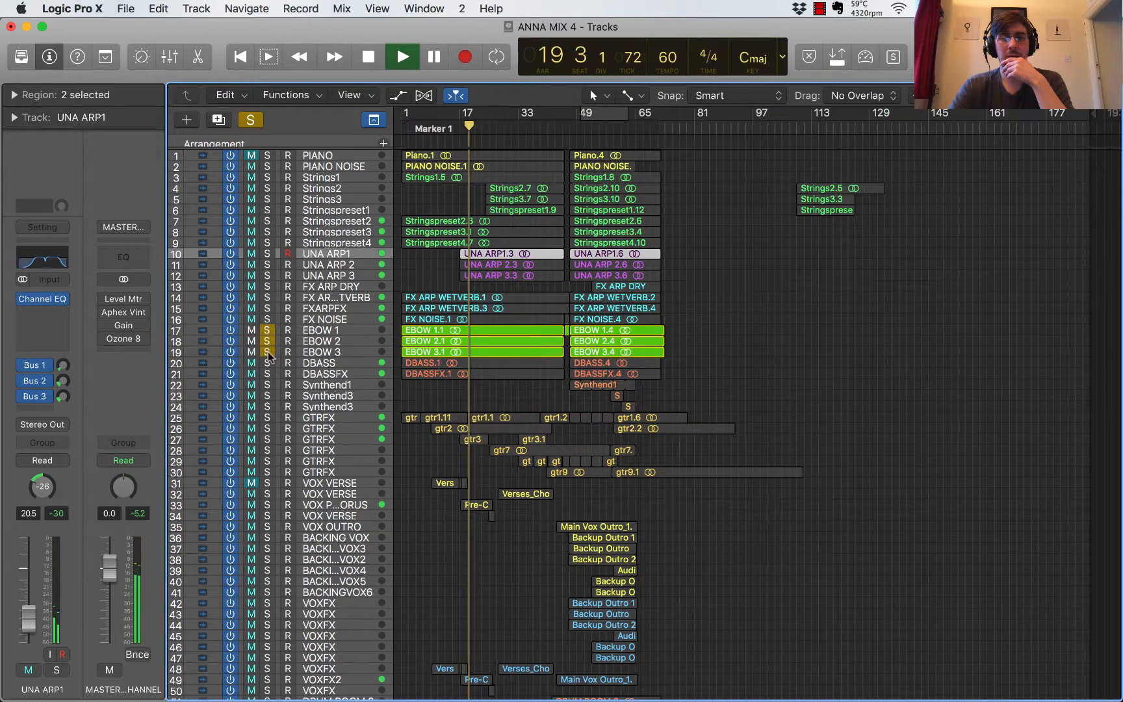
key("space")
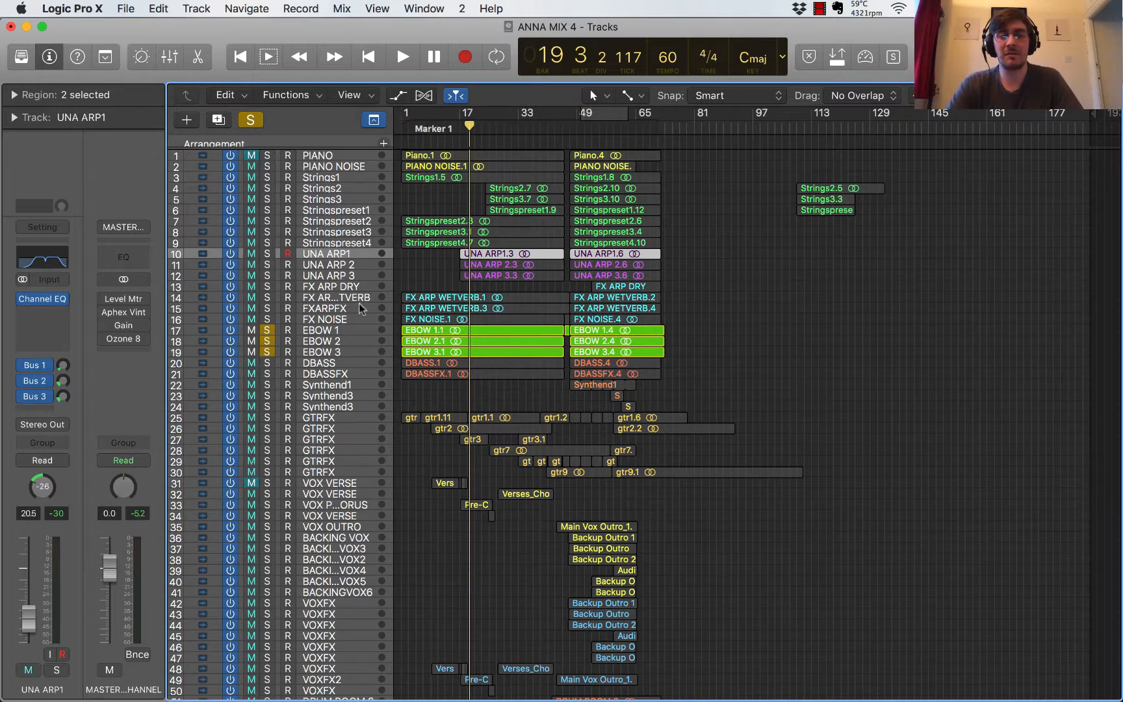
left_click(329, 334)
left_click(443, 133)
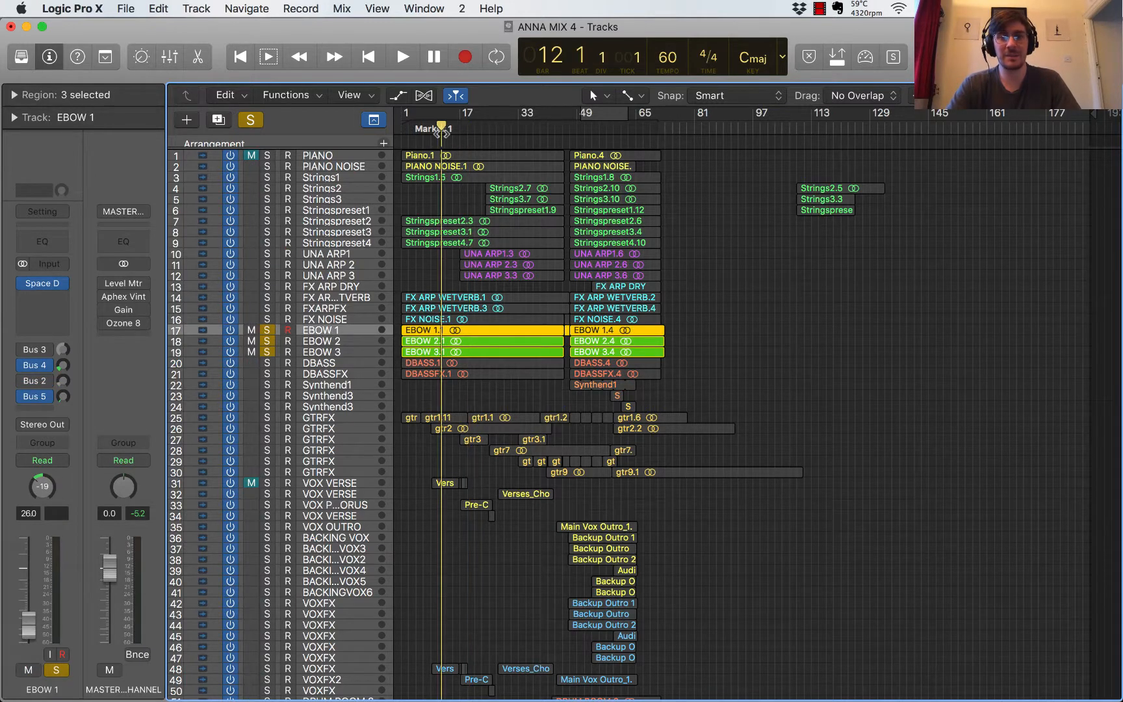
key("space")
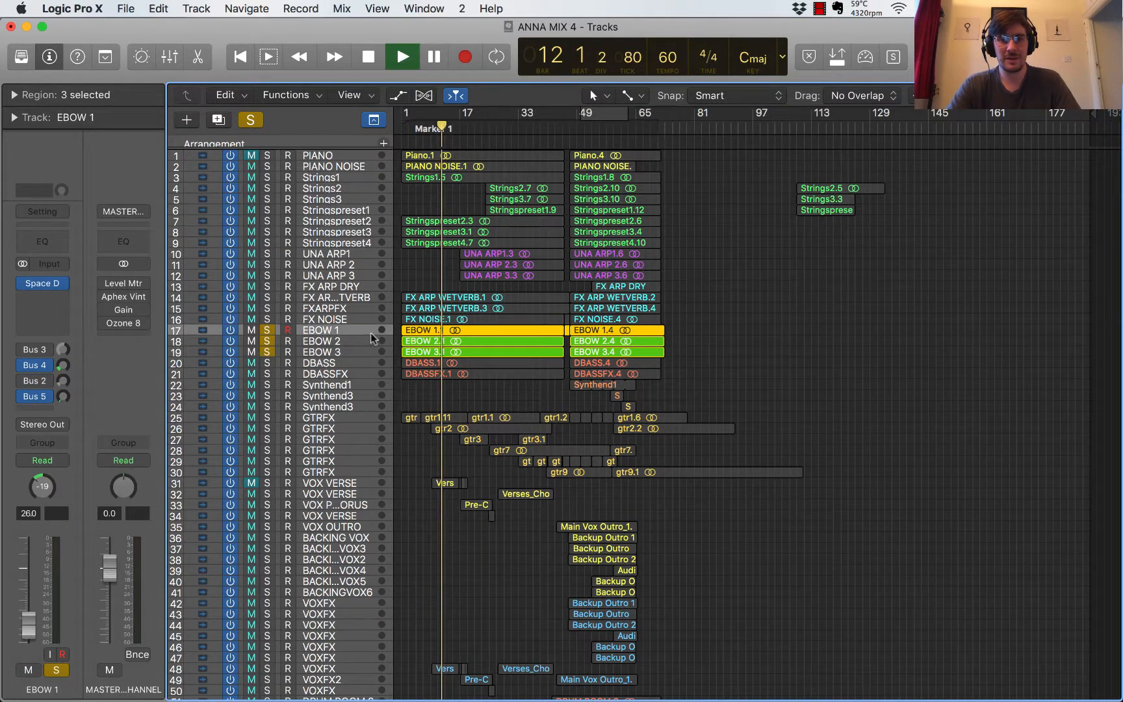
left_click(459, 128)
left_click(479, 128)
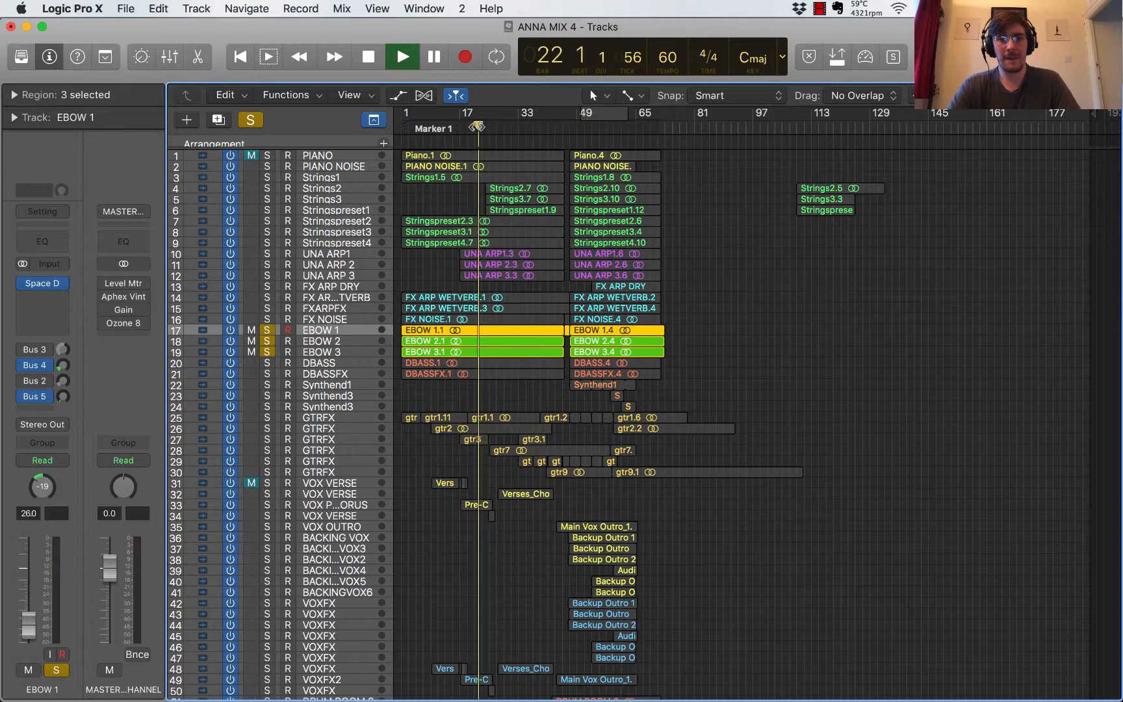
left_click(492, 127)
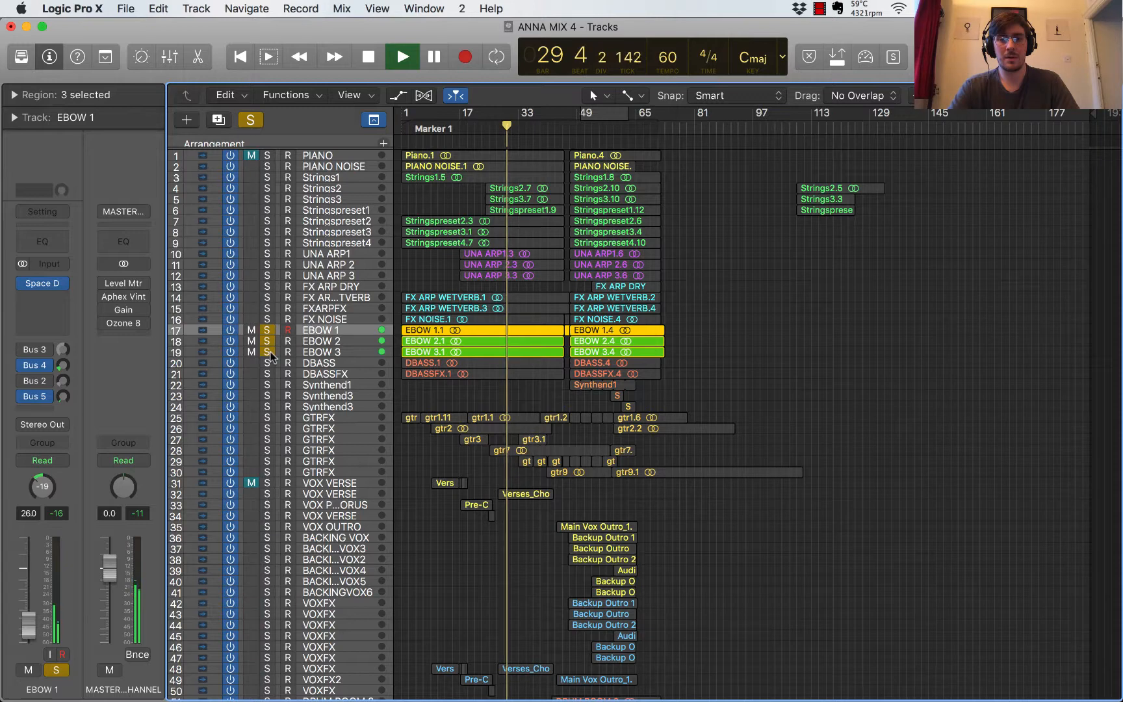
key("space")
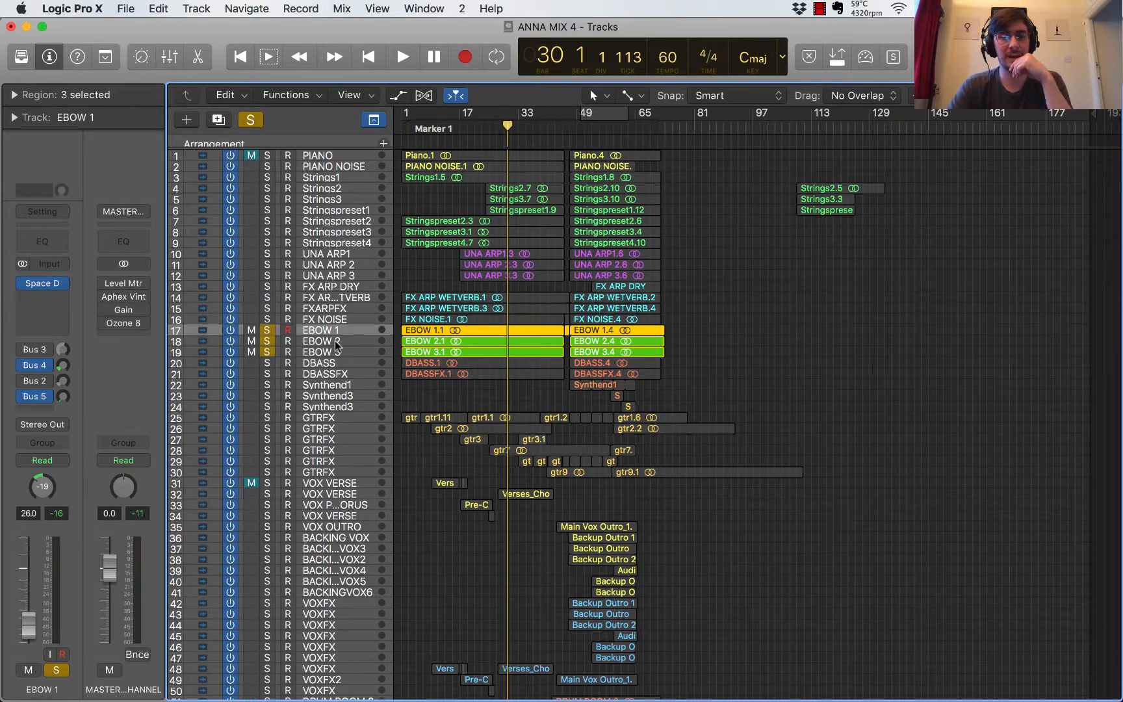
Step: Inspect the channel strips of EBOW 2 and EBOW 3, and clear the solos on the EBOW tracks
left_click(320, 341)
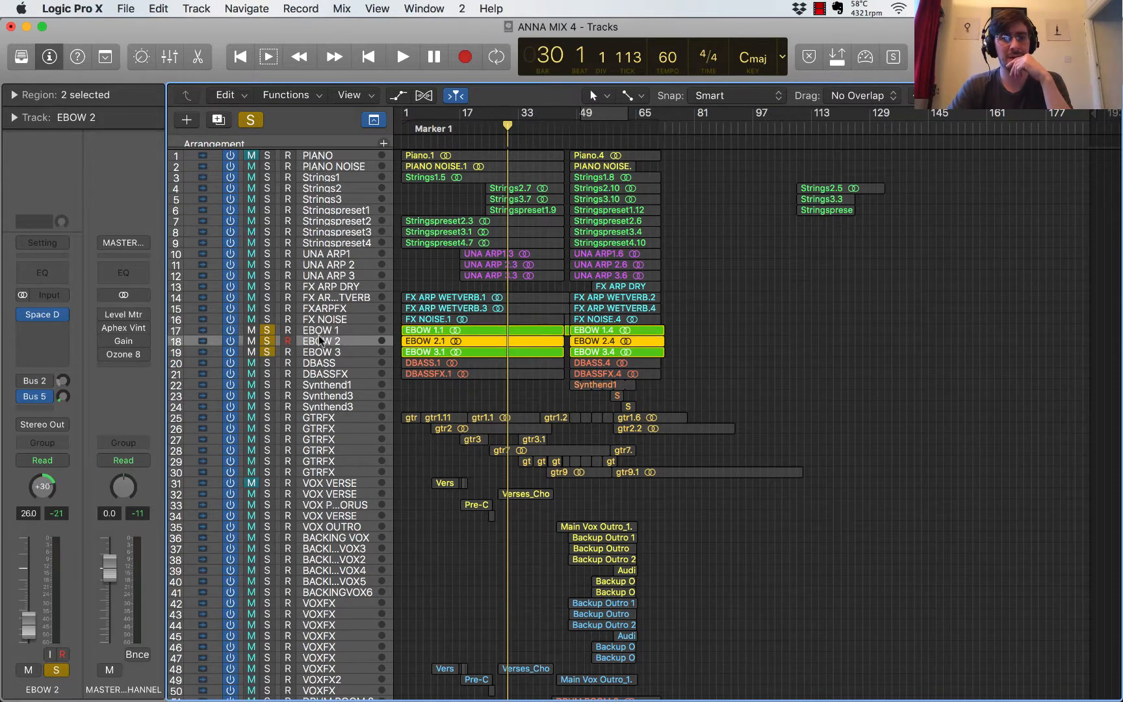
left_click(343, 355)
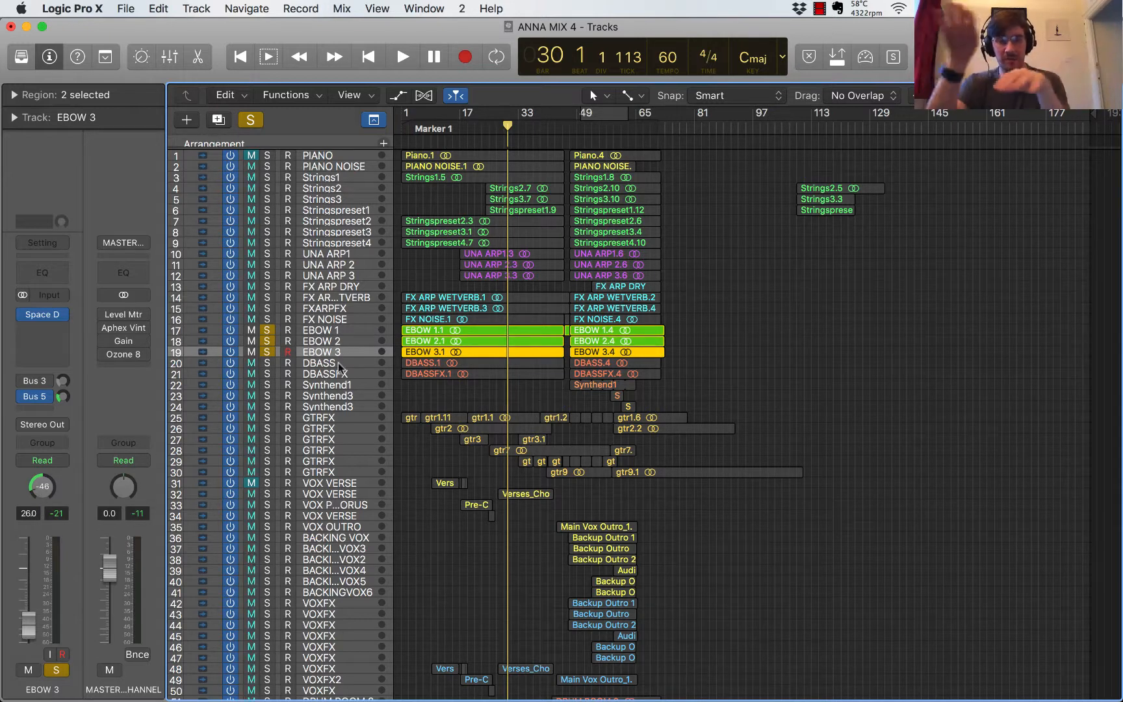
left_click(268, 353, "alt")
Step: Solo and play DBASS from bar 30, inspect the Channel EQ on its channel strip and close the plug-in
left_click(267, 363)
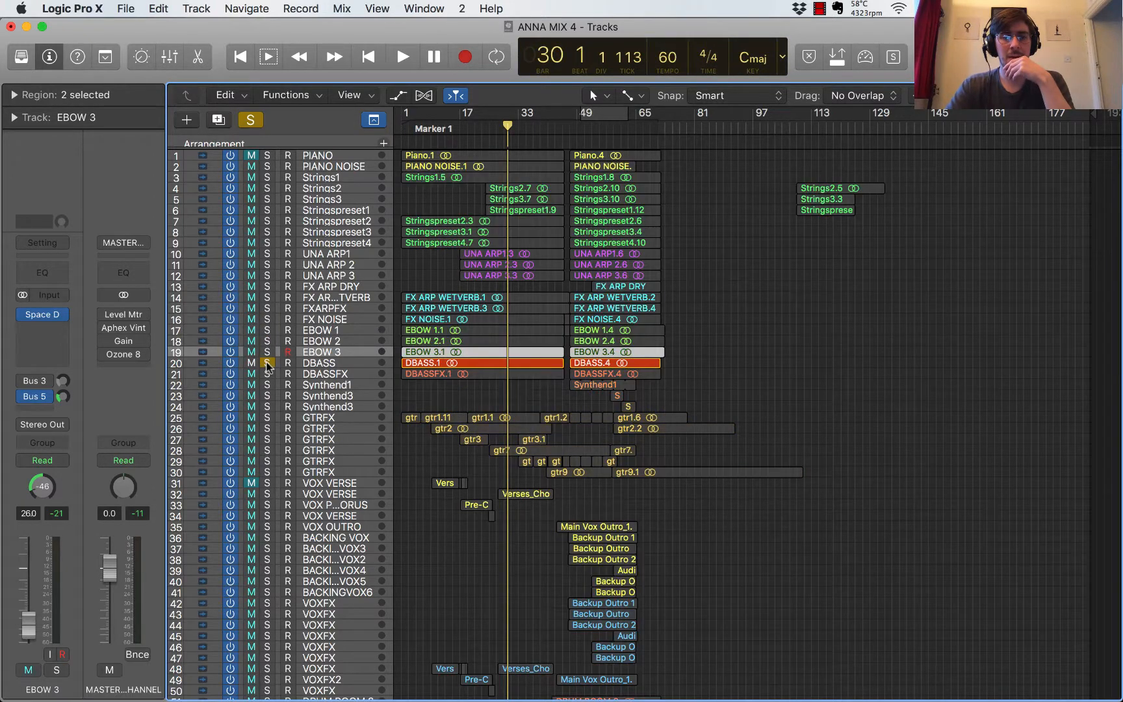
key("space")
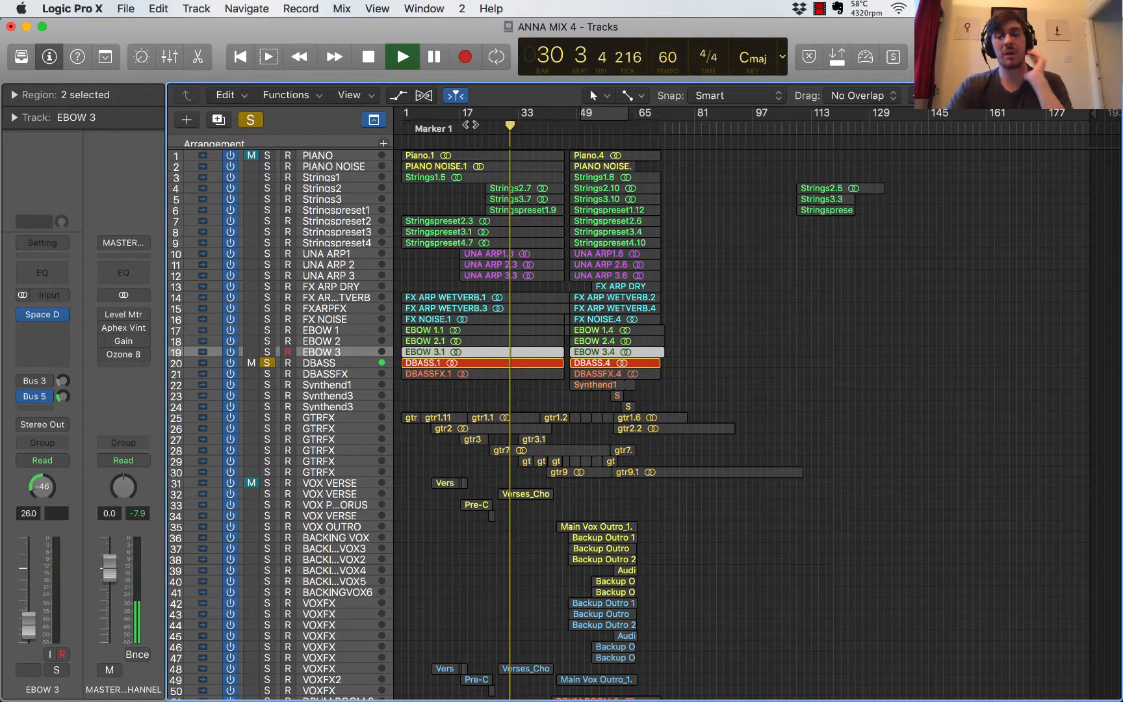
key("Down")
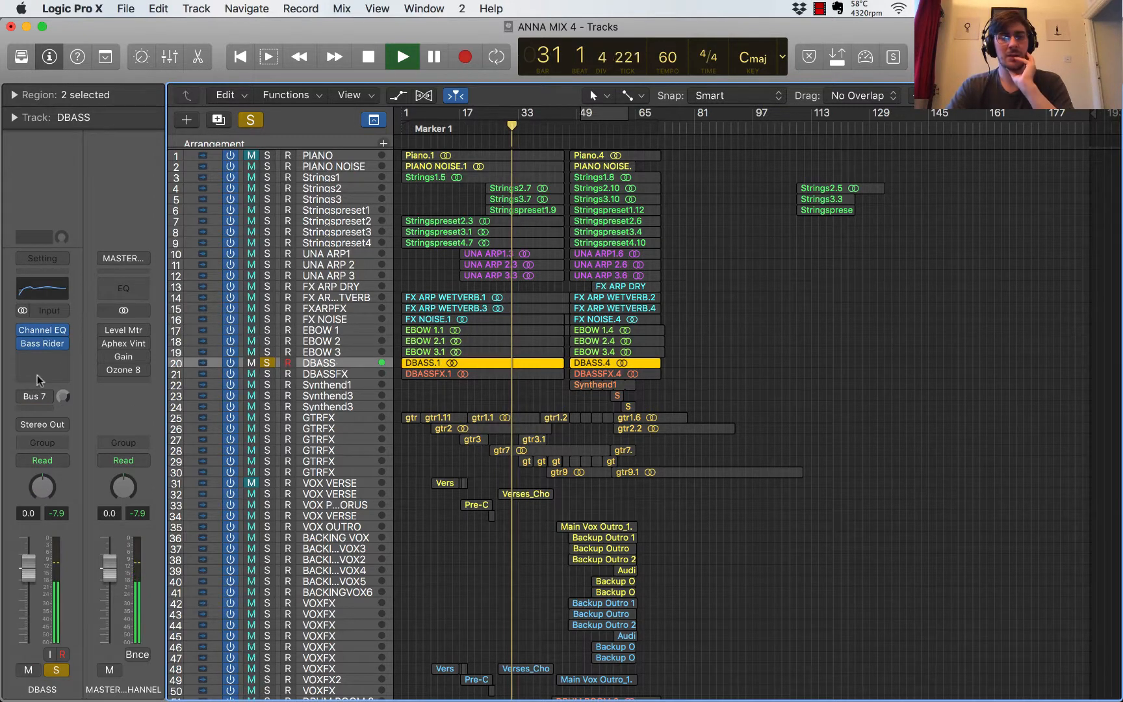
left_click(40, 332)
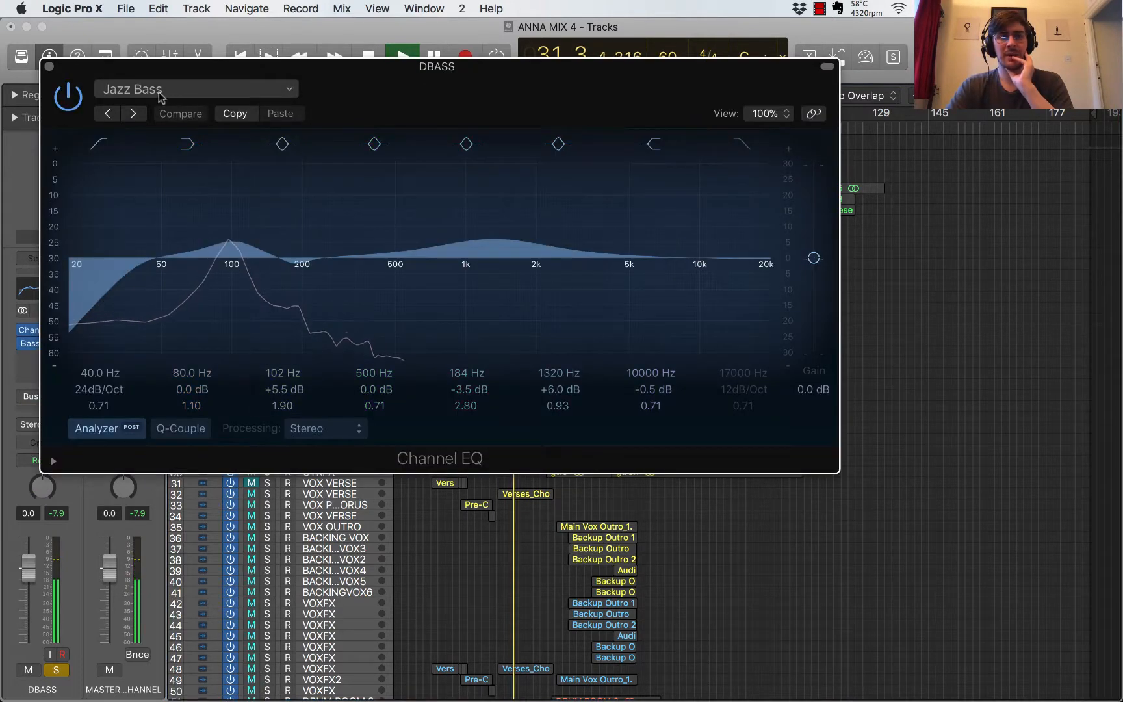
left_click(49, 66)
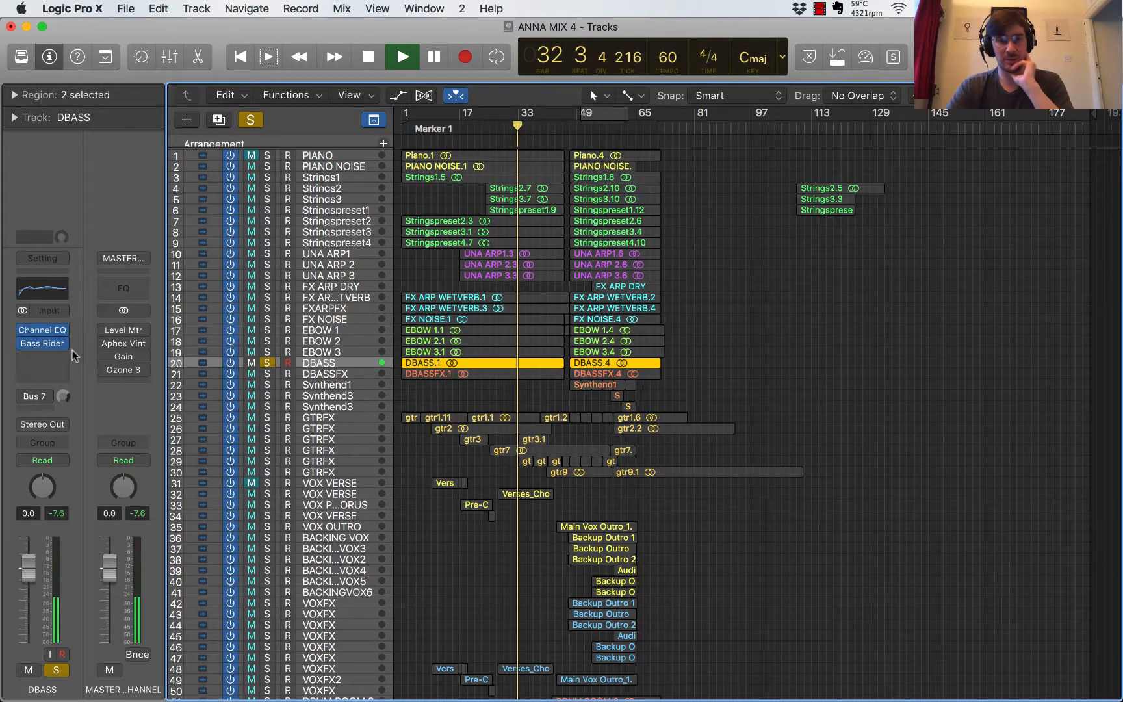
mouse_move(37, 344)
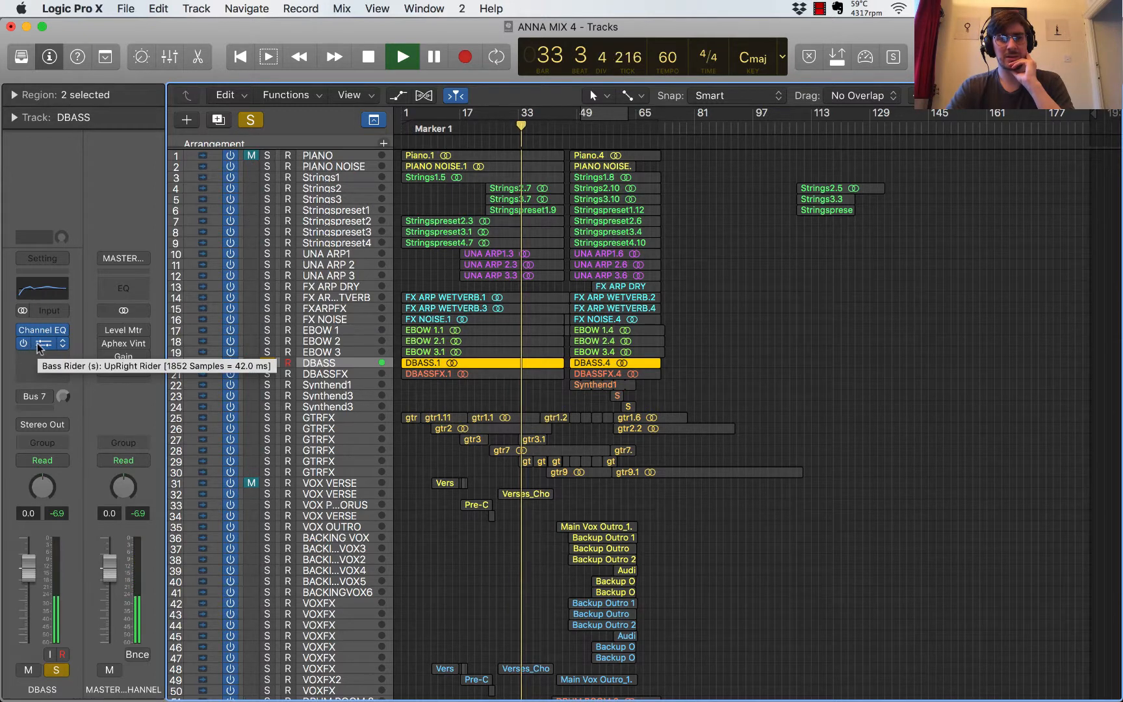
Step: Inspect the Bass Rider plug-in on DBASS while listening from bar 34, and close the plug-in
left_click(39, 344)
key("space")
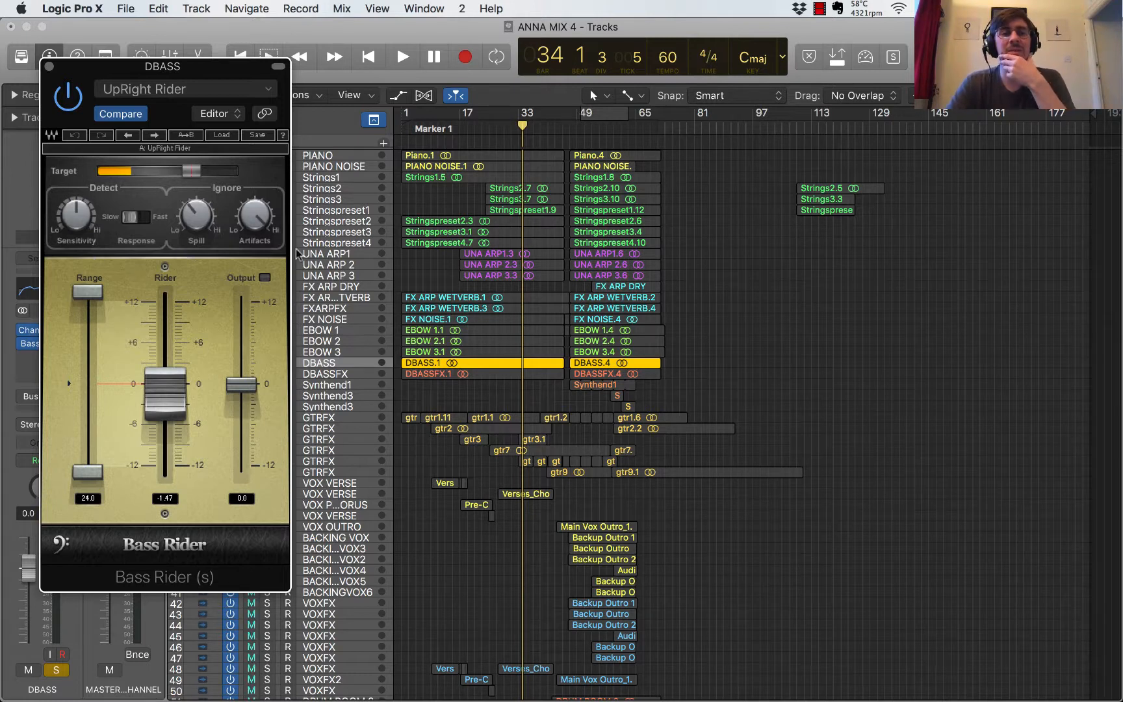
key("space")
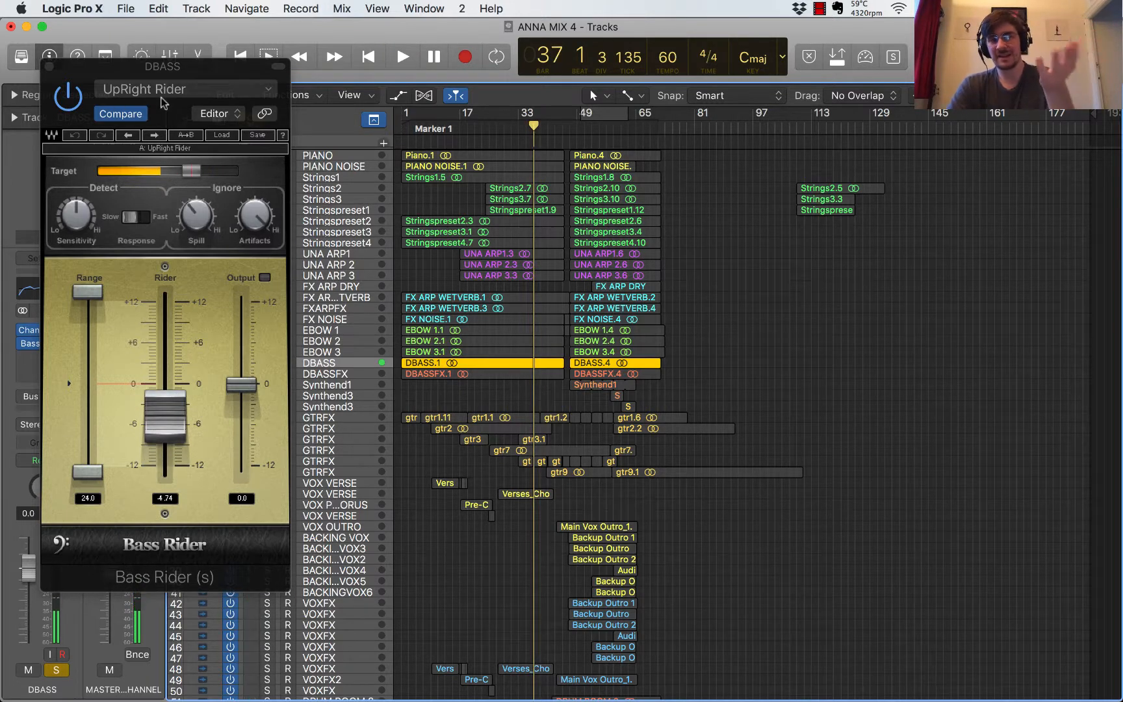
left_click(48, 66)
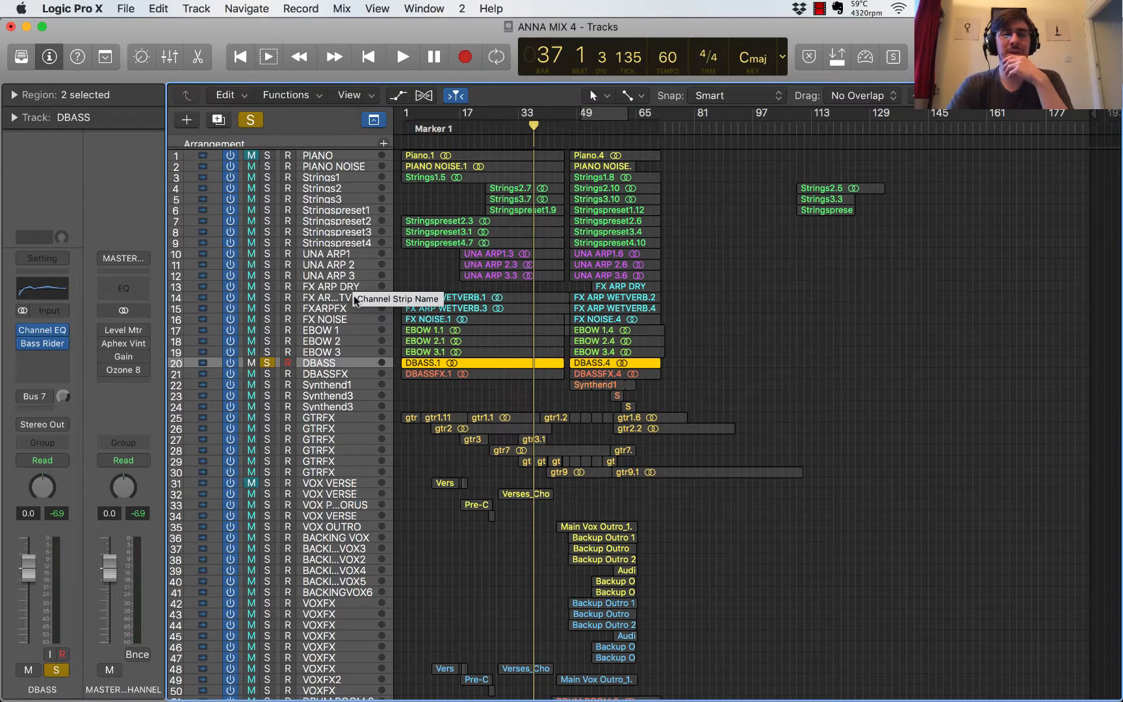
Step: Solo DBASSFX in place of DBASS and listen to it from bar 37 and about bar 21
left_click(268, 363)
left_click(267, 372)
key("space")
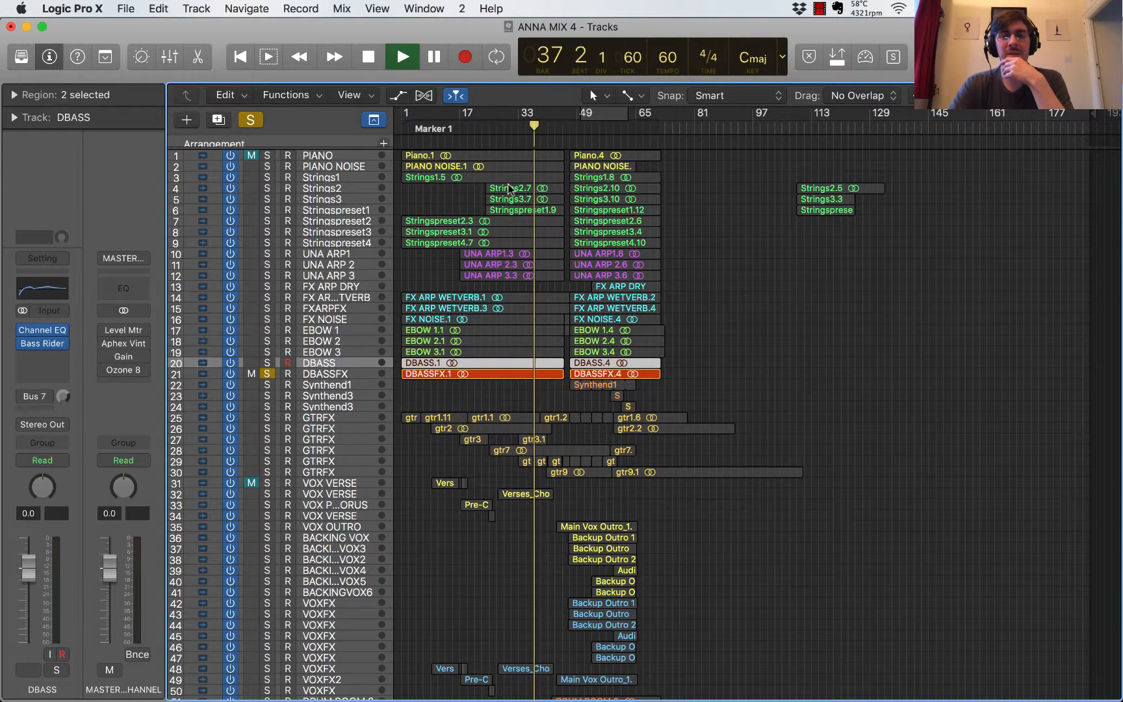
left_click(504, 132)
left_click(475, 132)
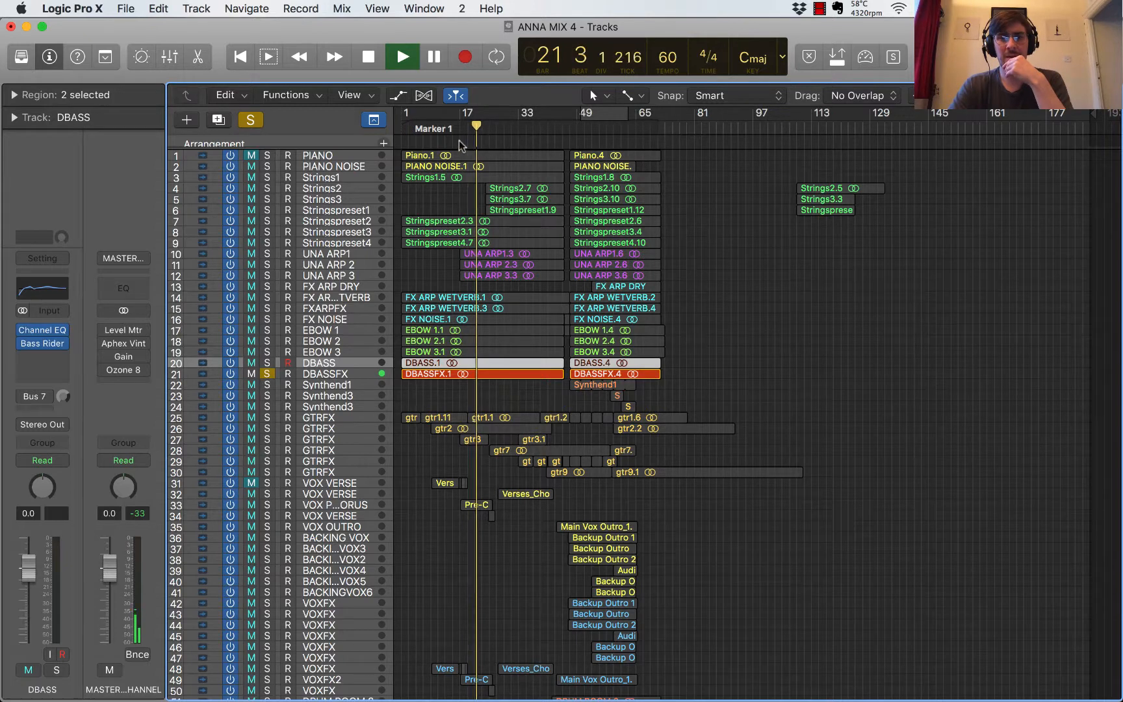
Step: Add DBASS to the DBASSFX solo to hear both together, clear the solos and stop playback
left_click(268, 363)
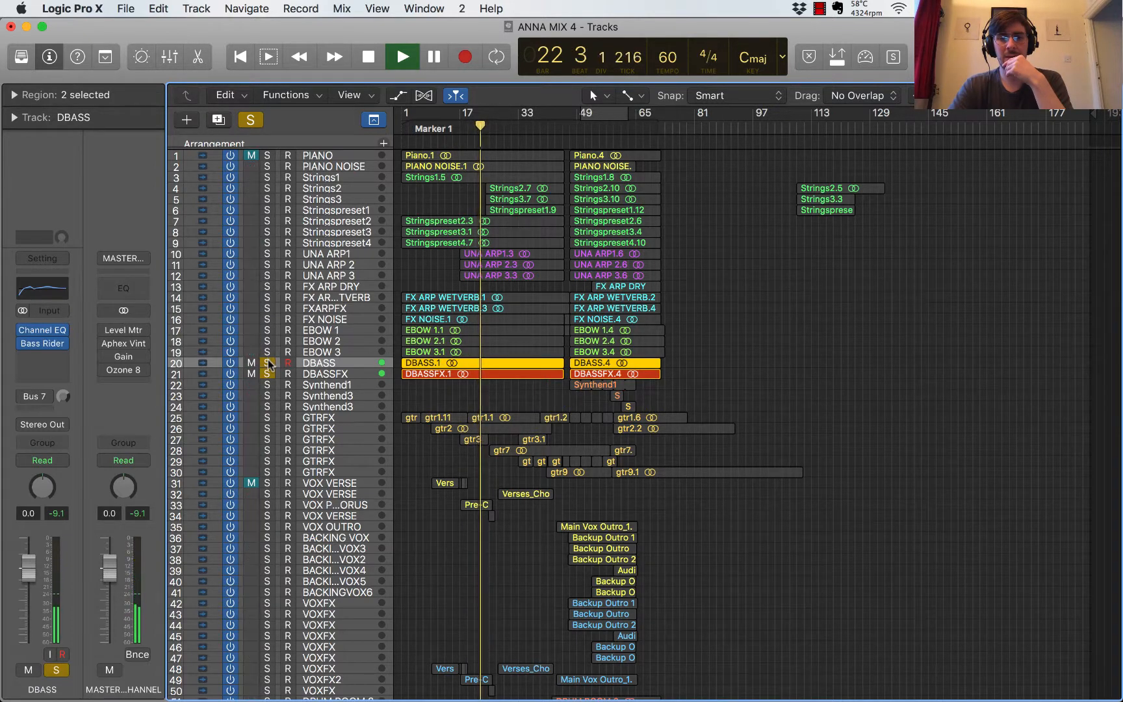
left_click(268, 363)
left_click(268, 368)
key("space")
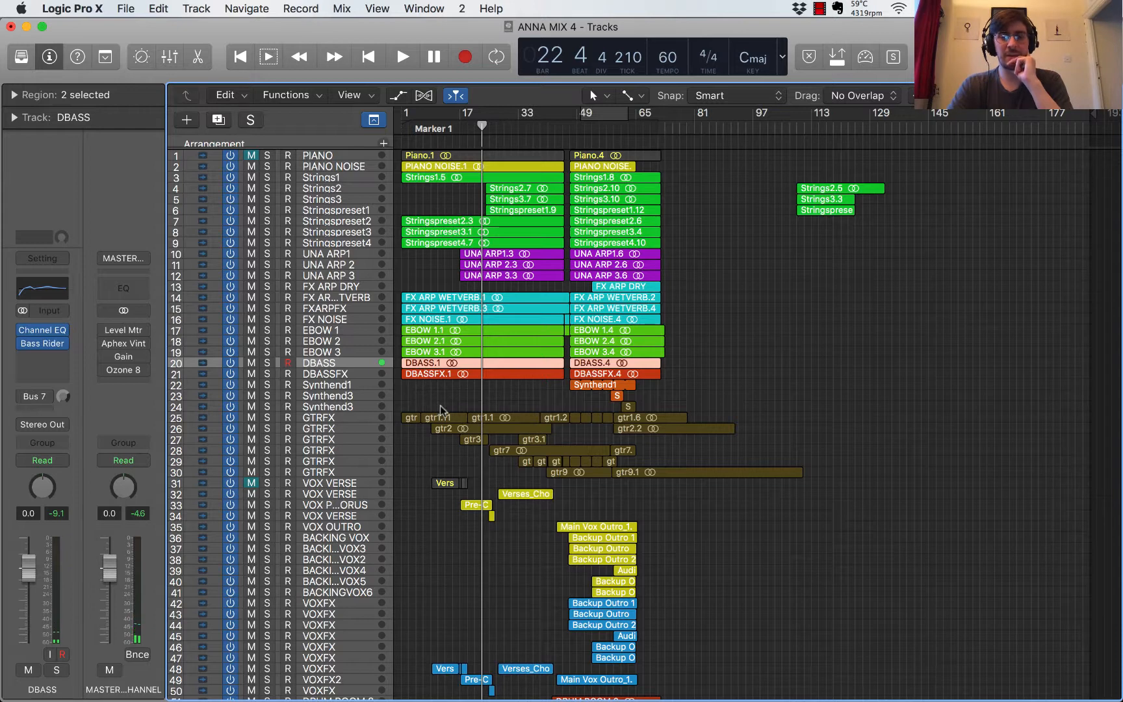
Step: Solo the six GTRFX tracks and listen to them from about bars 8 and 37 before stopping playback
scroll(441, 409, "down", 1)
left_click_drag(270, 411, 269, 471)
left_click(270, 469)
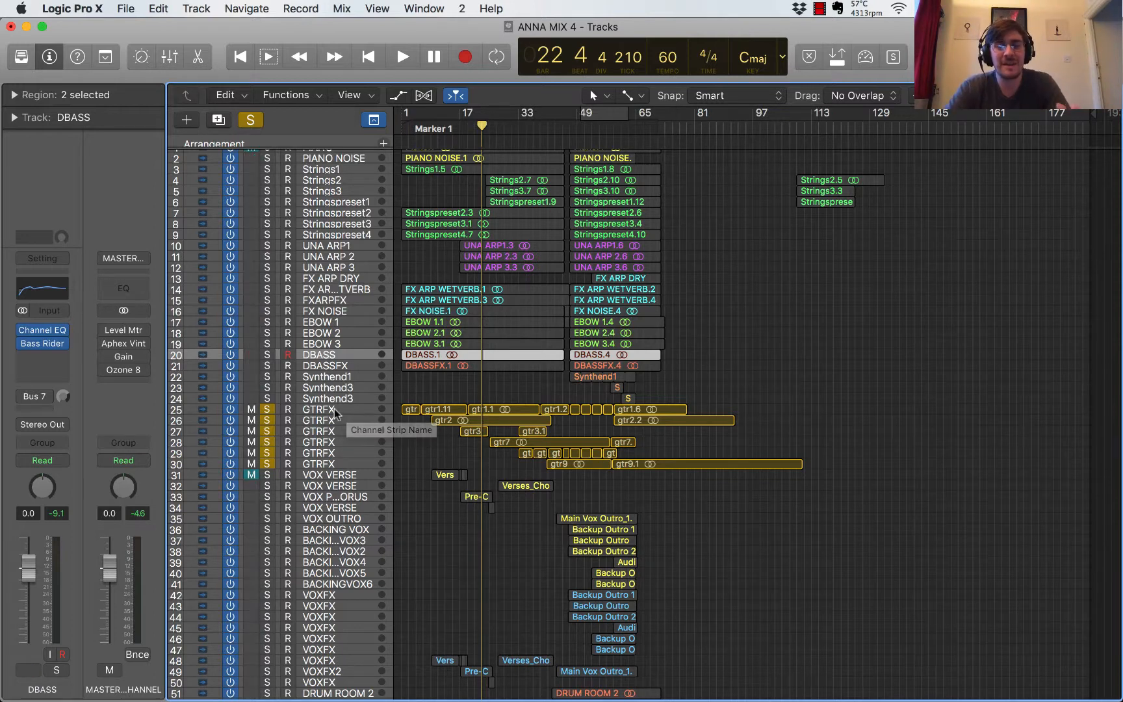
left_click(425, 126)
key("space")
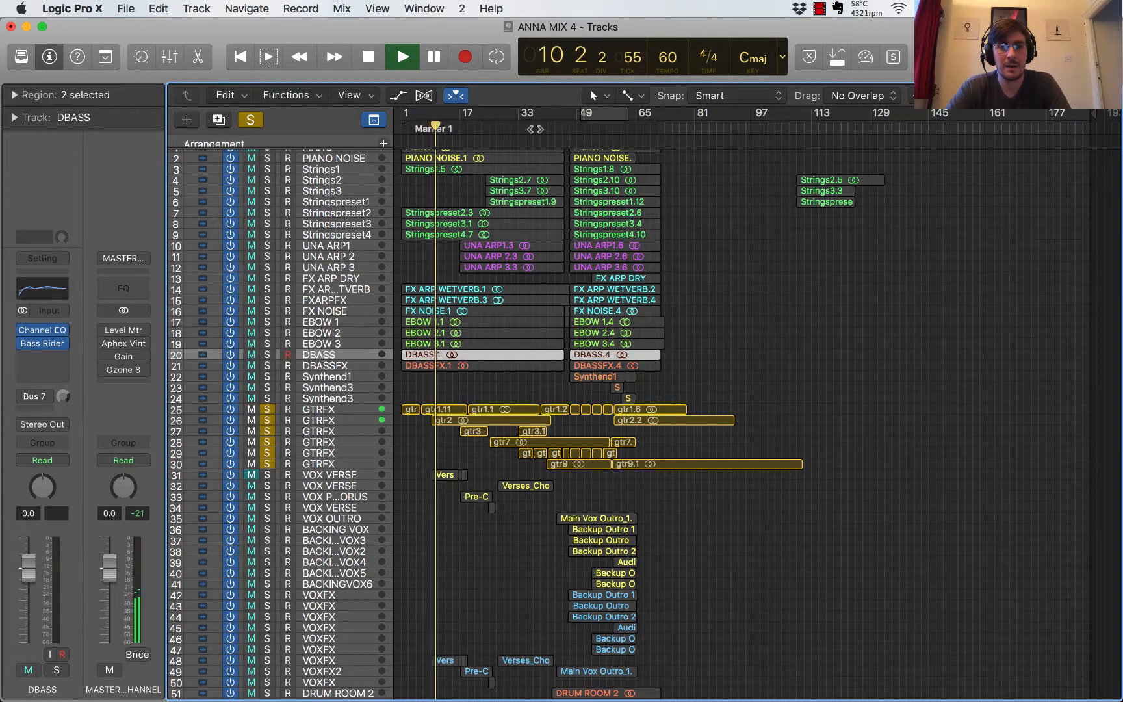
left_click(535, 129)
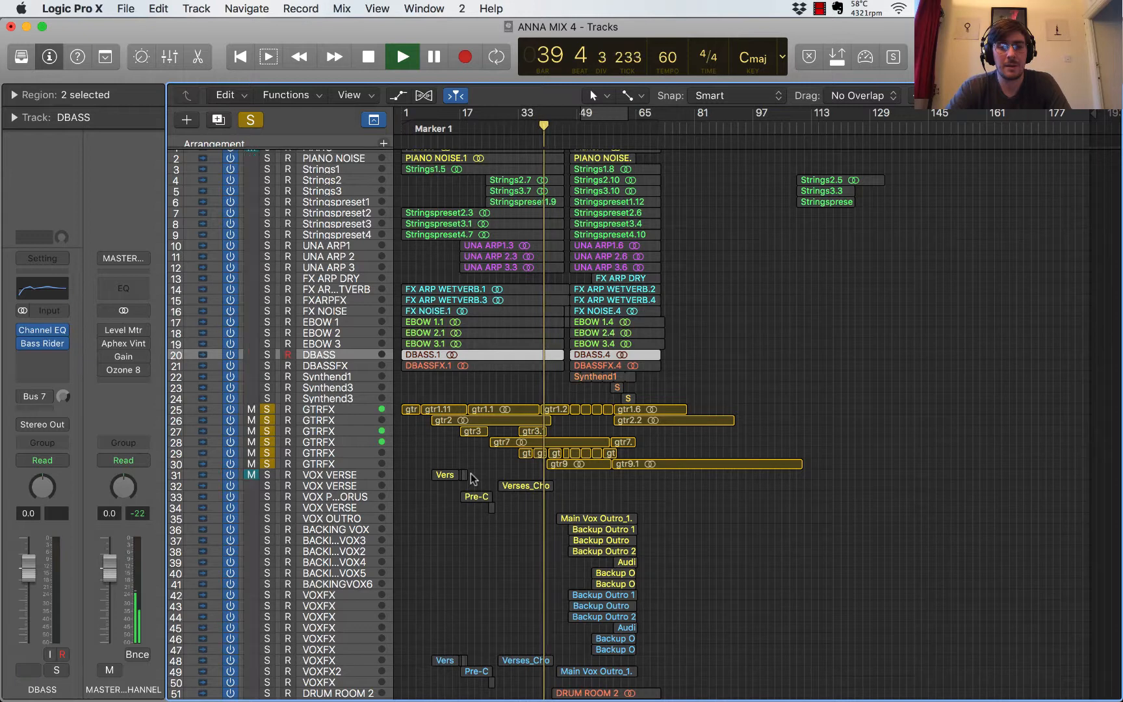
key("space")
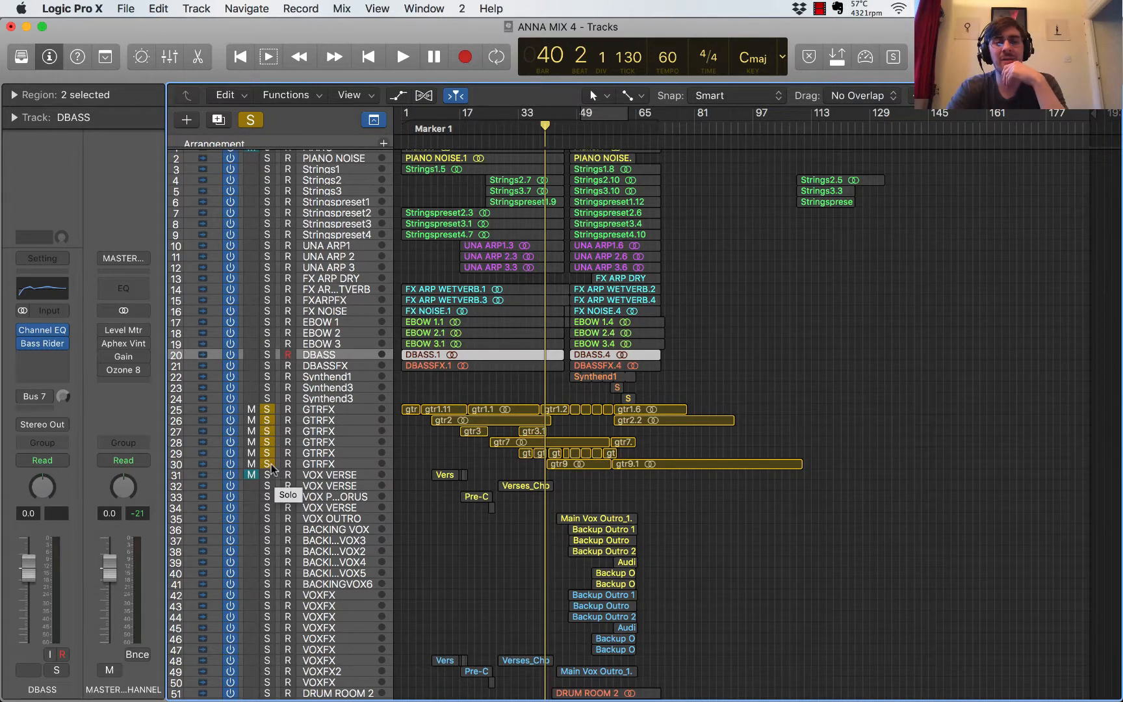
Step: Inspect the channel strips and Bus 3 send of GTRFX tracks 26 and 28, check BACKING VOX2, and clear the GTRFX solos
left_click(315, 420)
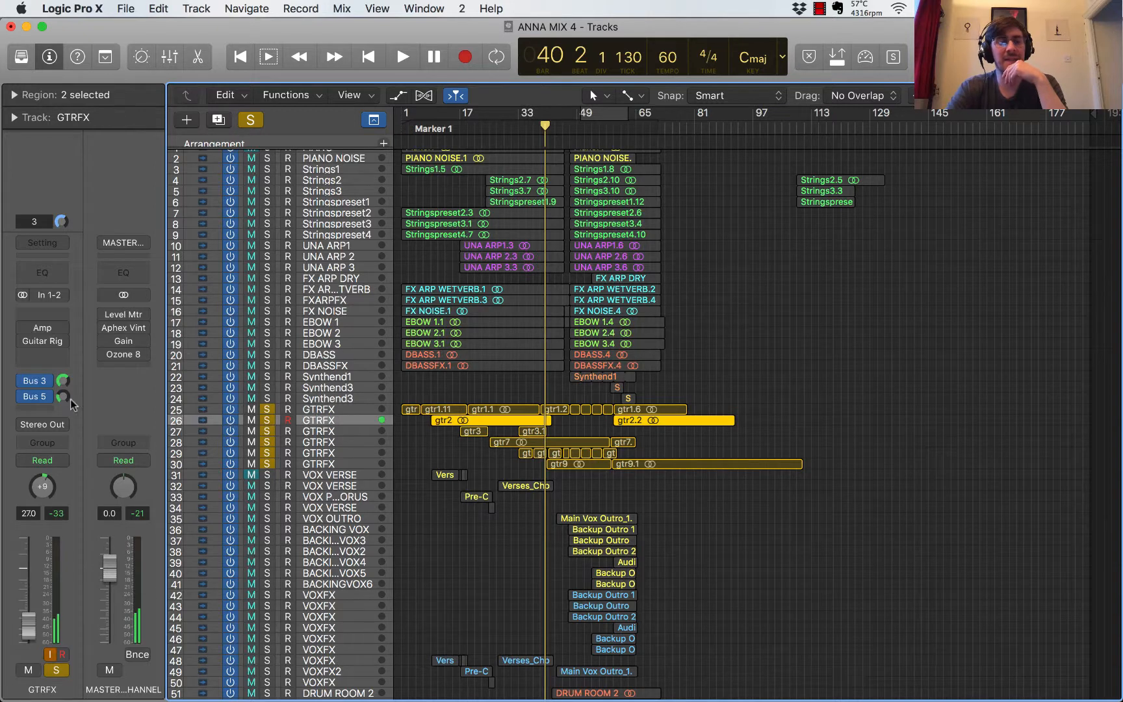
left_click(35, 387)
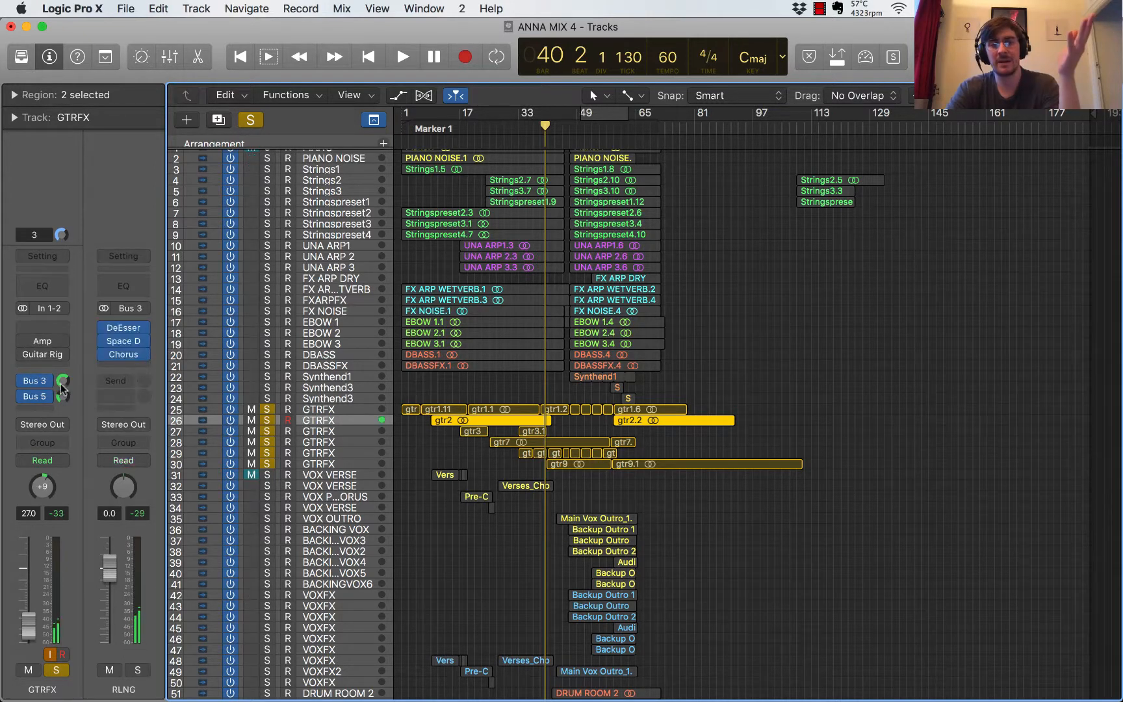
left_click(311, 442)
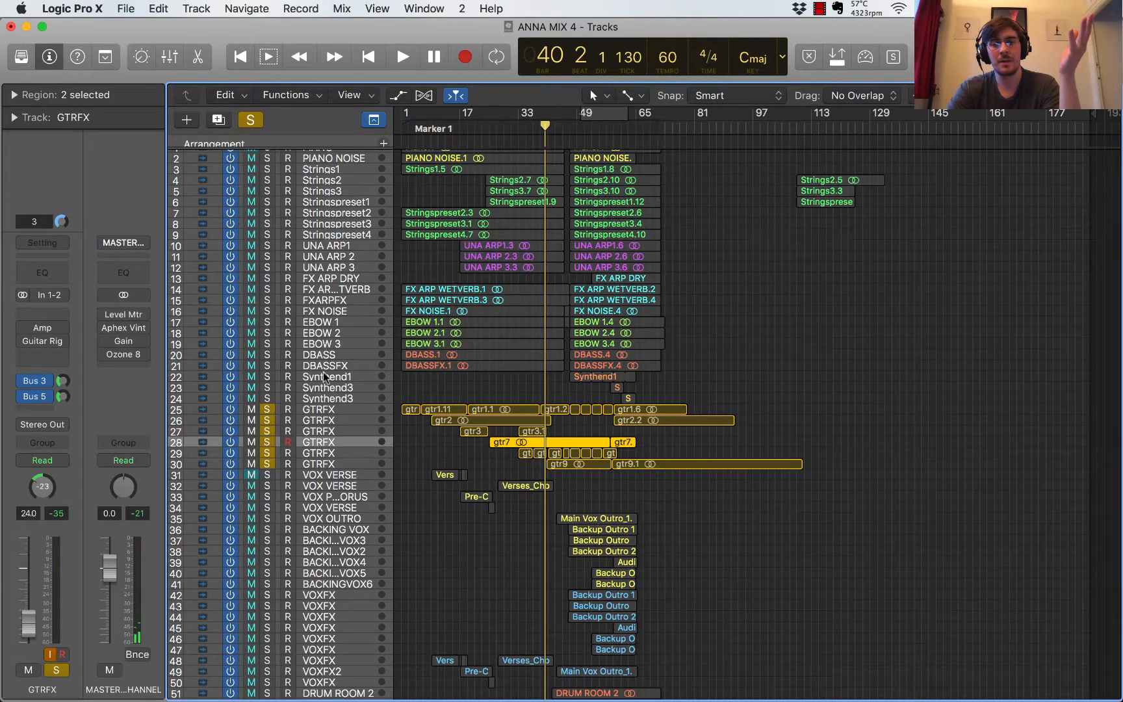
left_click(320, 553)
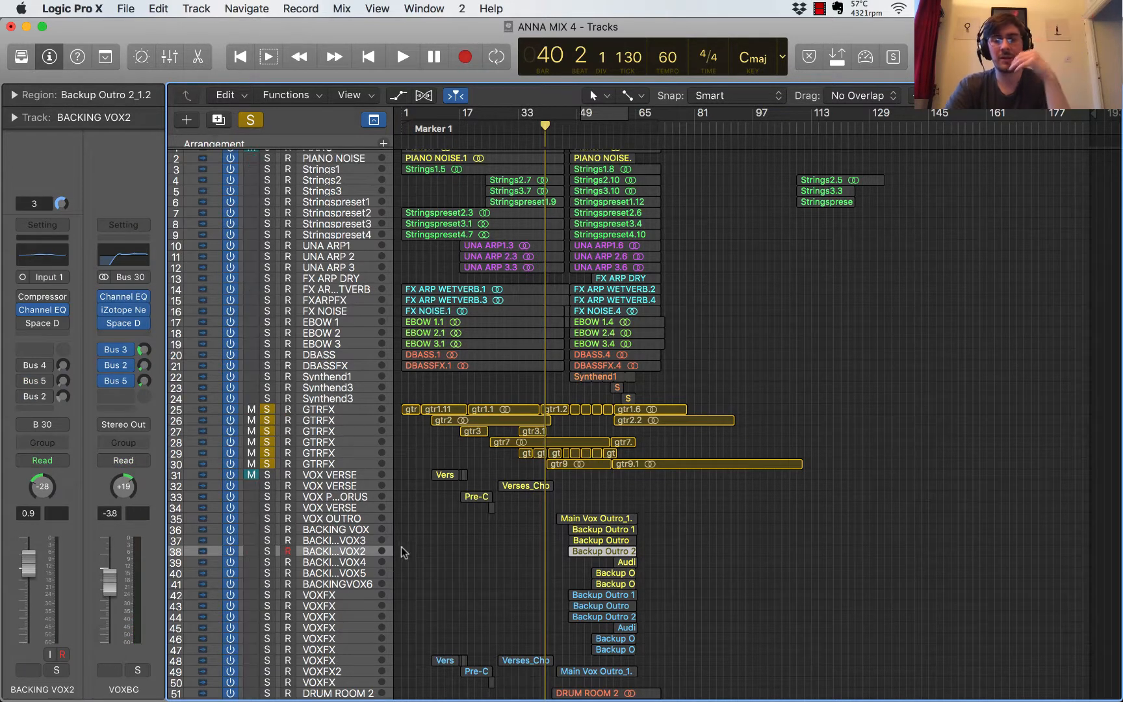
left_click(267, 464, "alt")
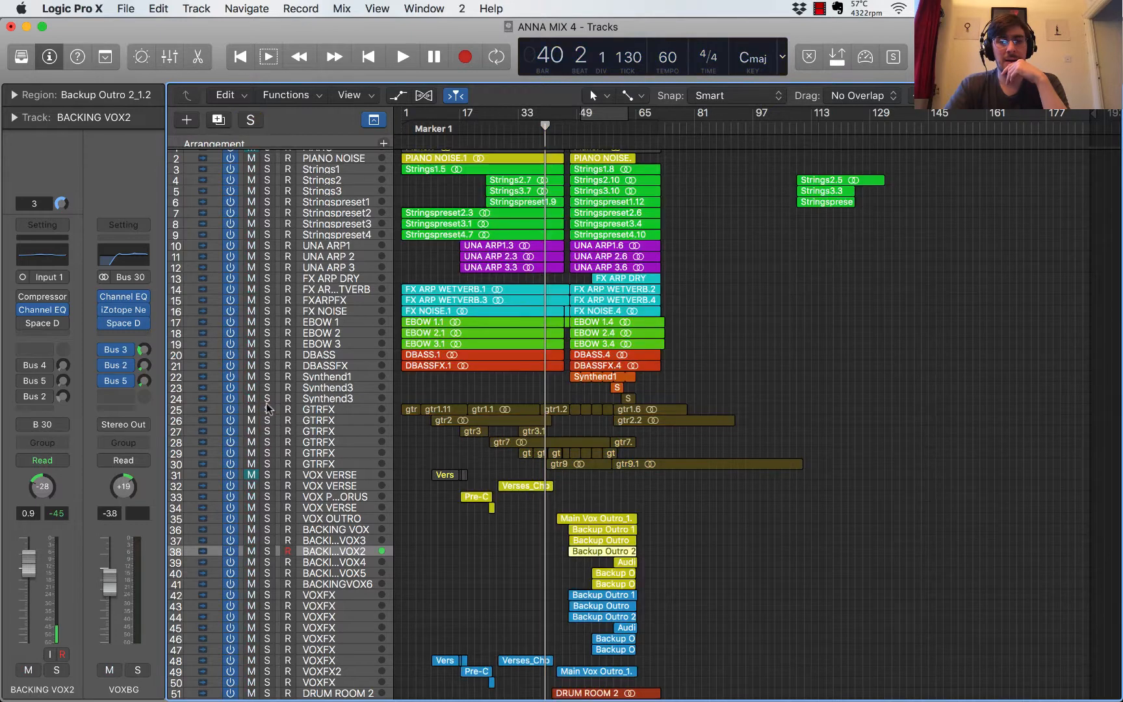
Step: Unmute VOX VERSE track 31, solo the lead vocal tracks 31 to 34, and look through the VOX VERSE channel strips
left_click(257, 475)
left_click_drag(267, 475, 268, 500)
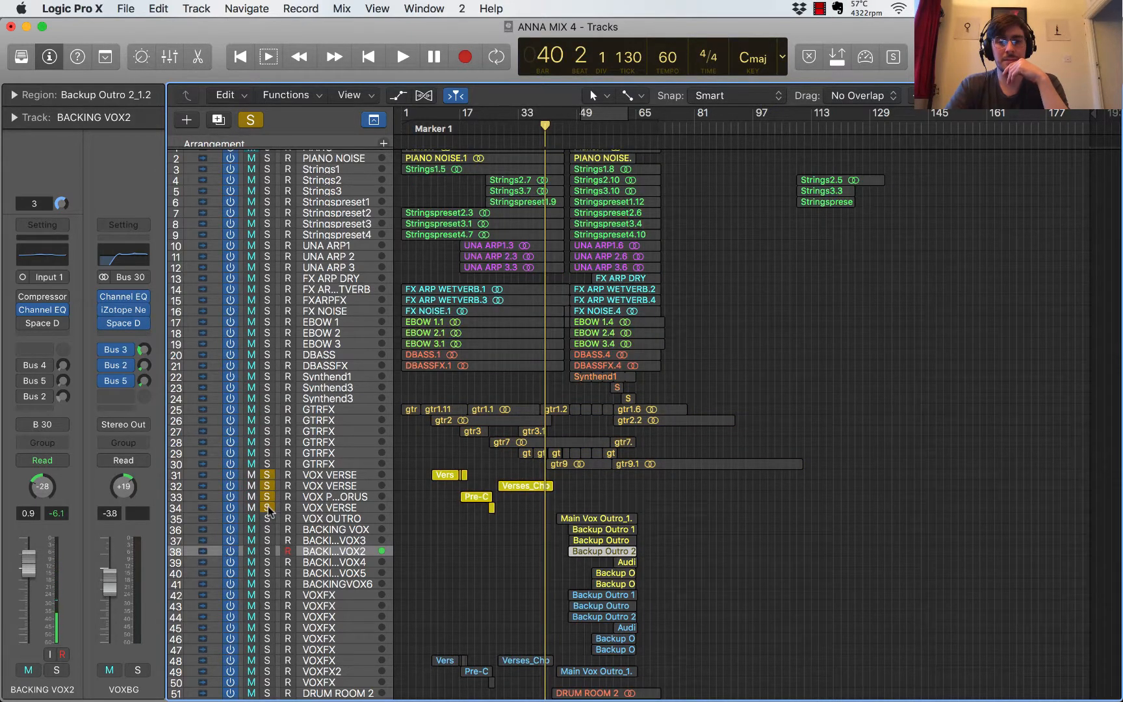
left_click(352, 510)
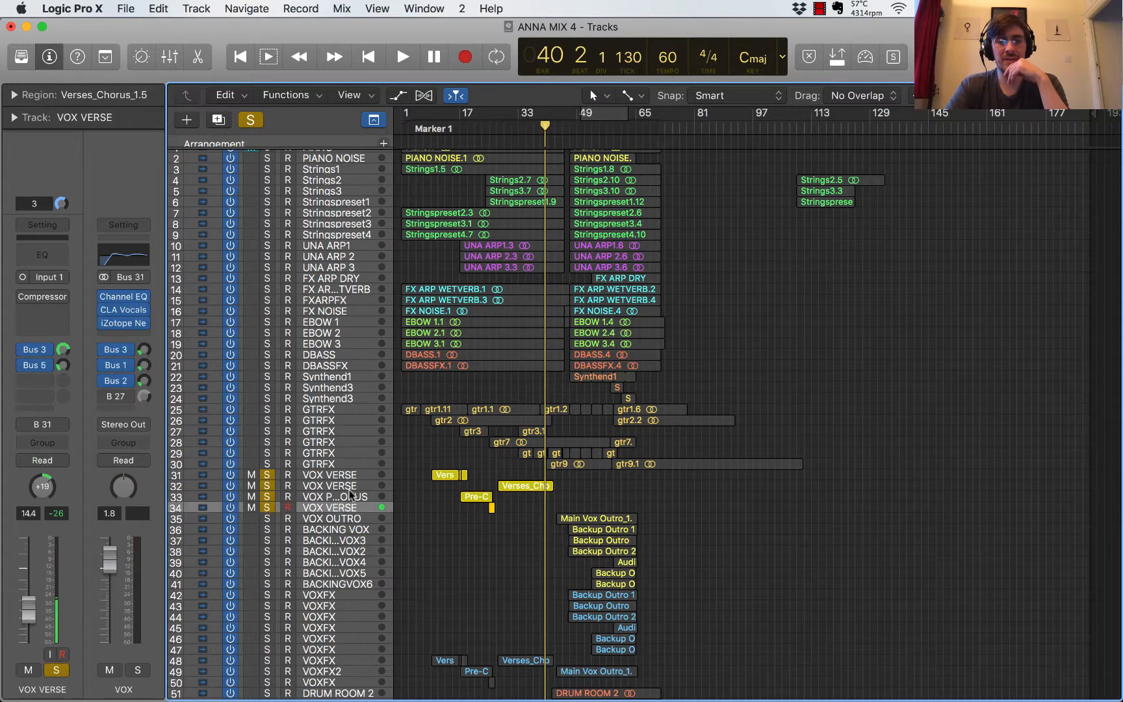
left_click(353, 487)
left_click(357, 477)
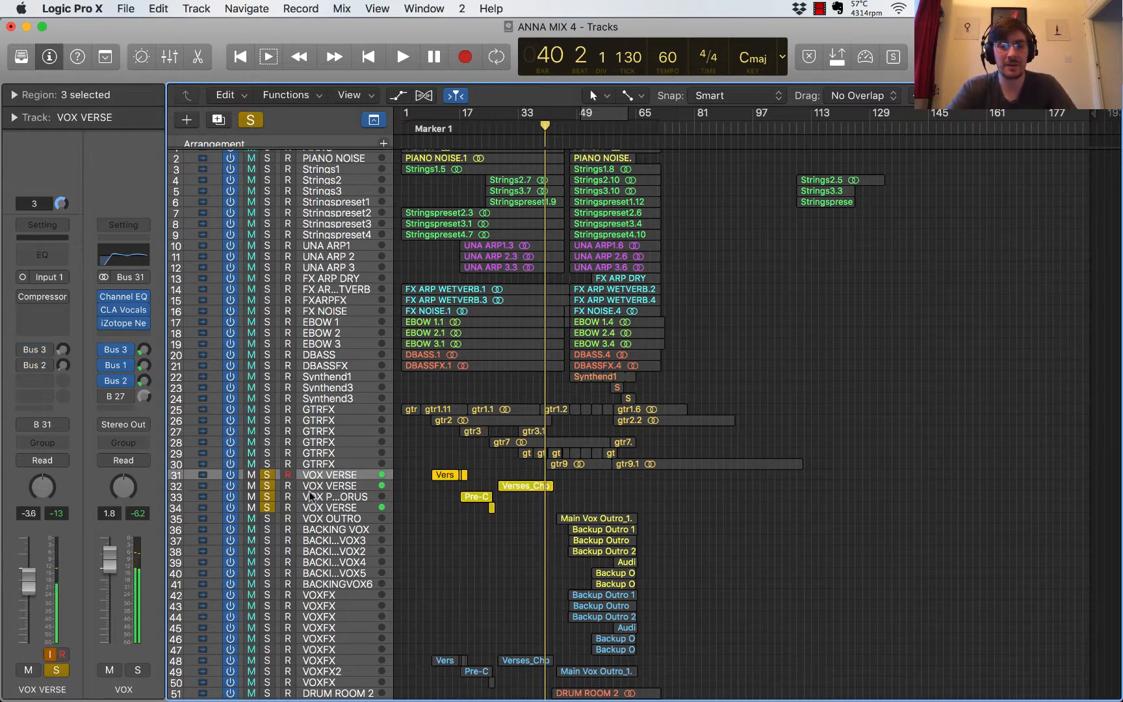
left_click(330, 512)
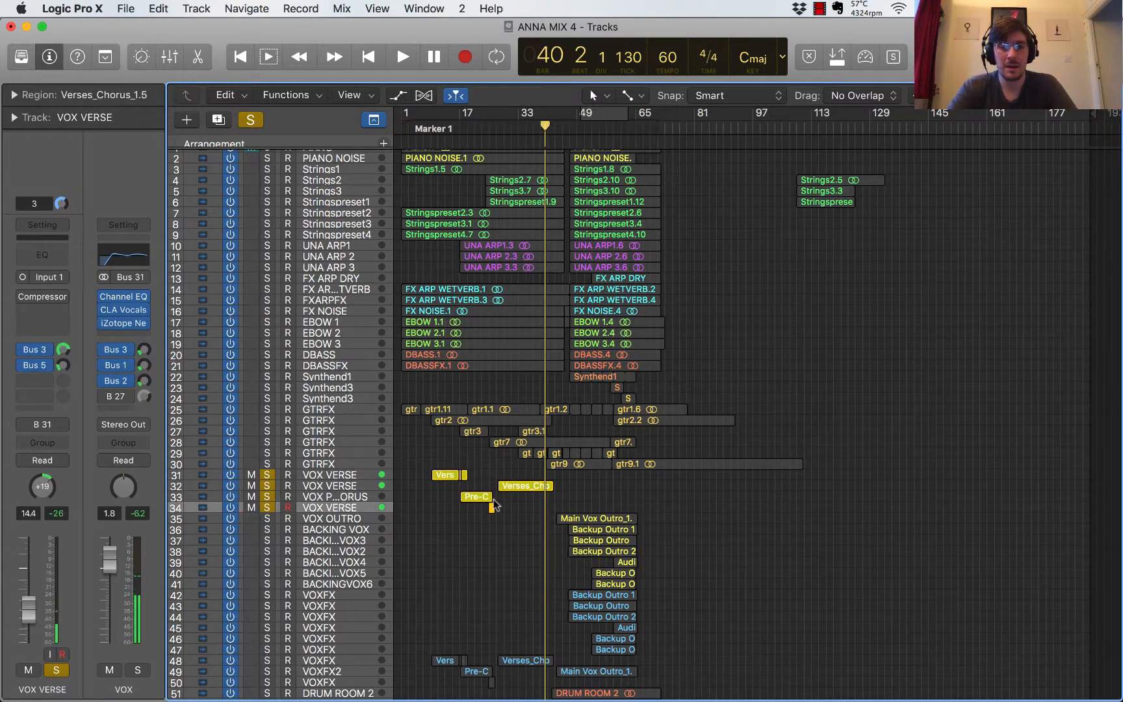
Step: Listen to the soloed lead vocals from about bars 11 and 20, and stop playback
left_click(439, 128)
key("space")
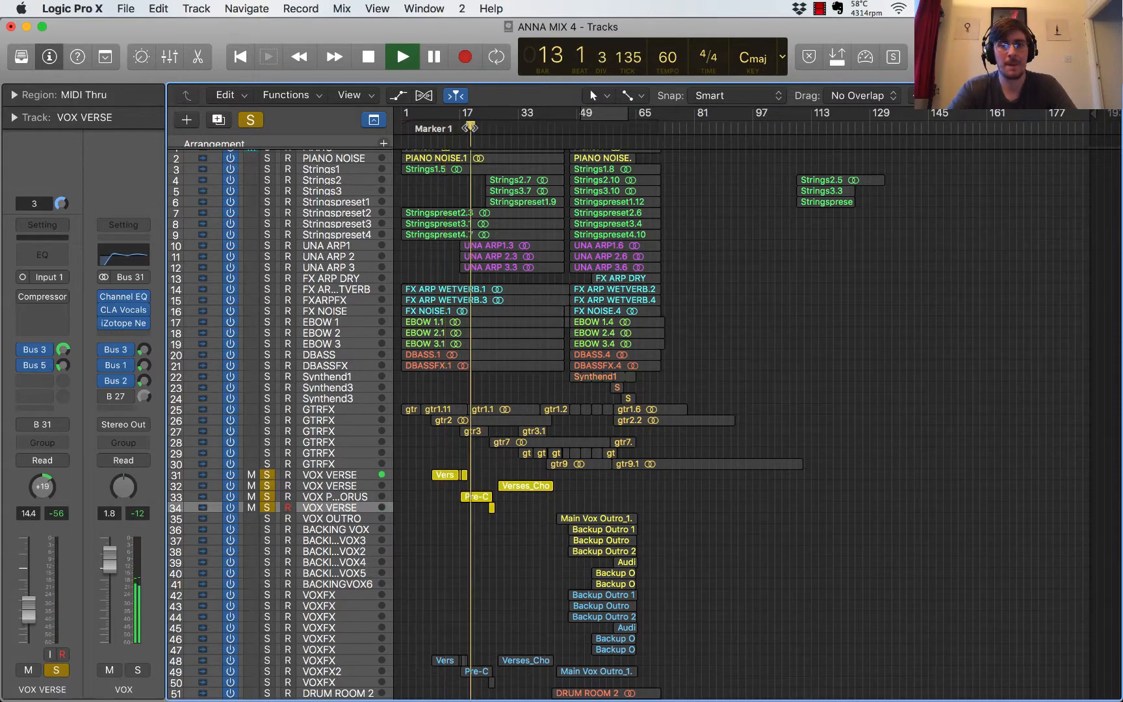
left_click(472, 140)
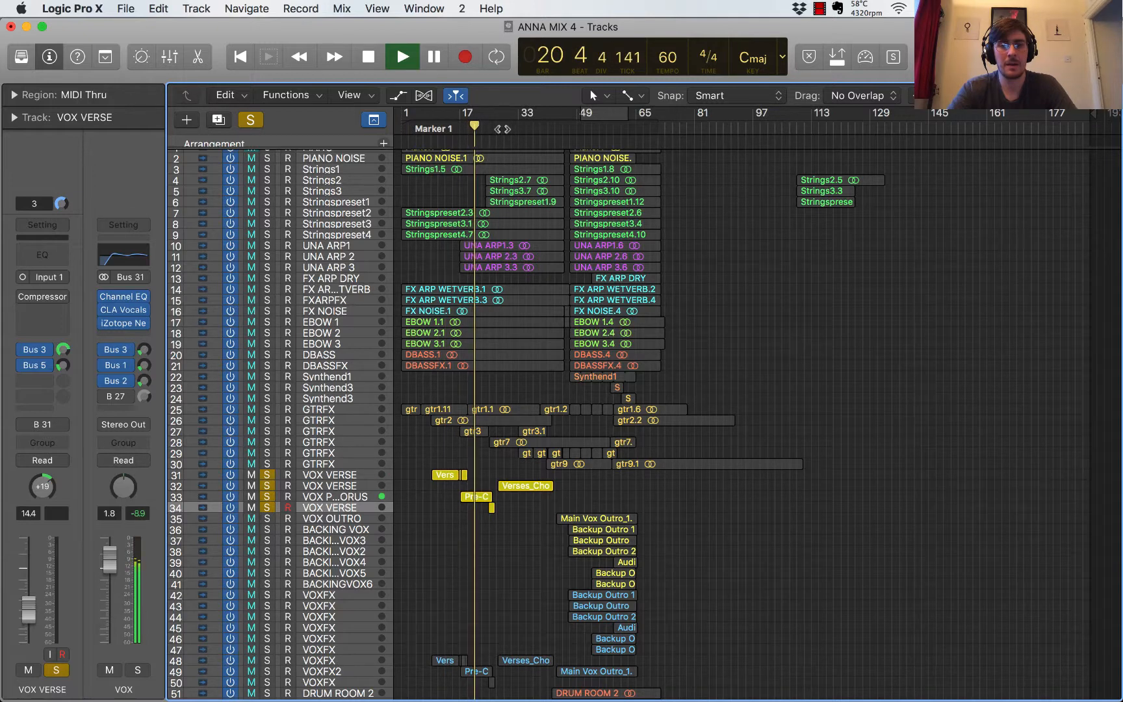
key("space")
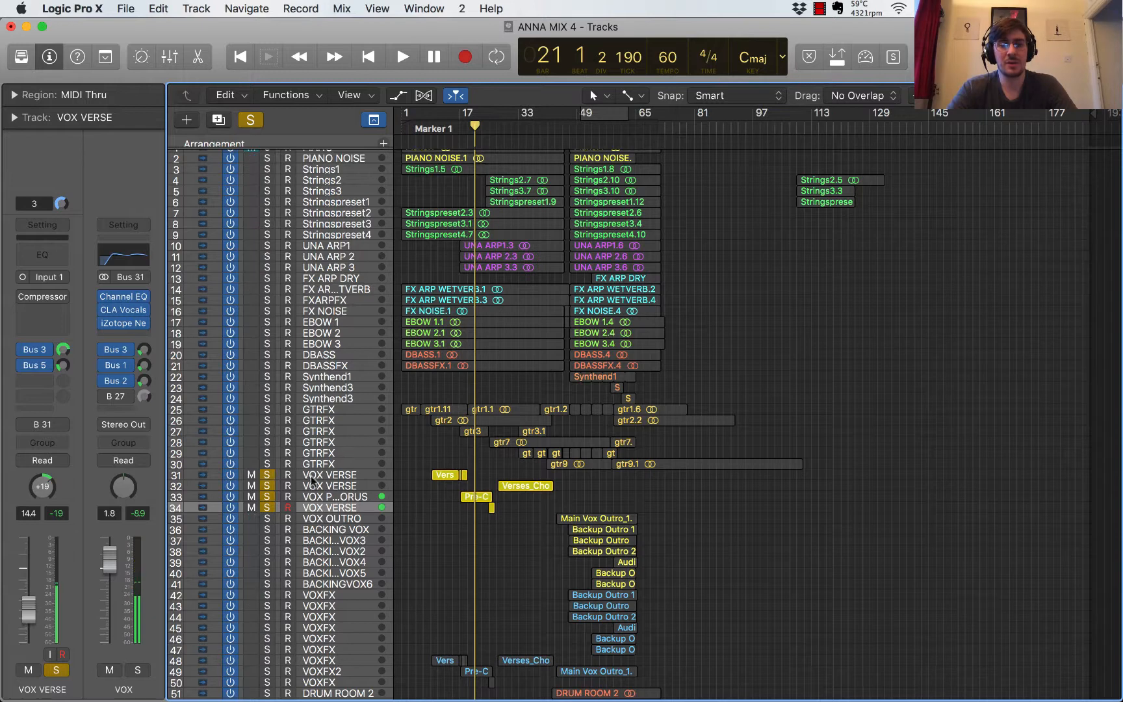
Step: Go through the soloed lead vocal tracks from 31 to 34 to compare their inserts, sends and outputs
left_click(322, 465)
left_click(324, 475)
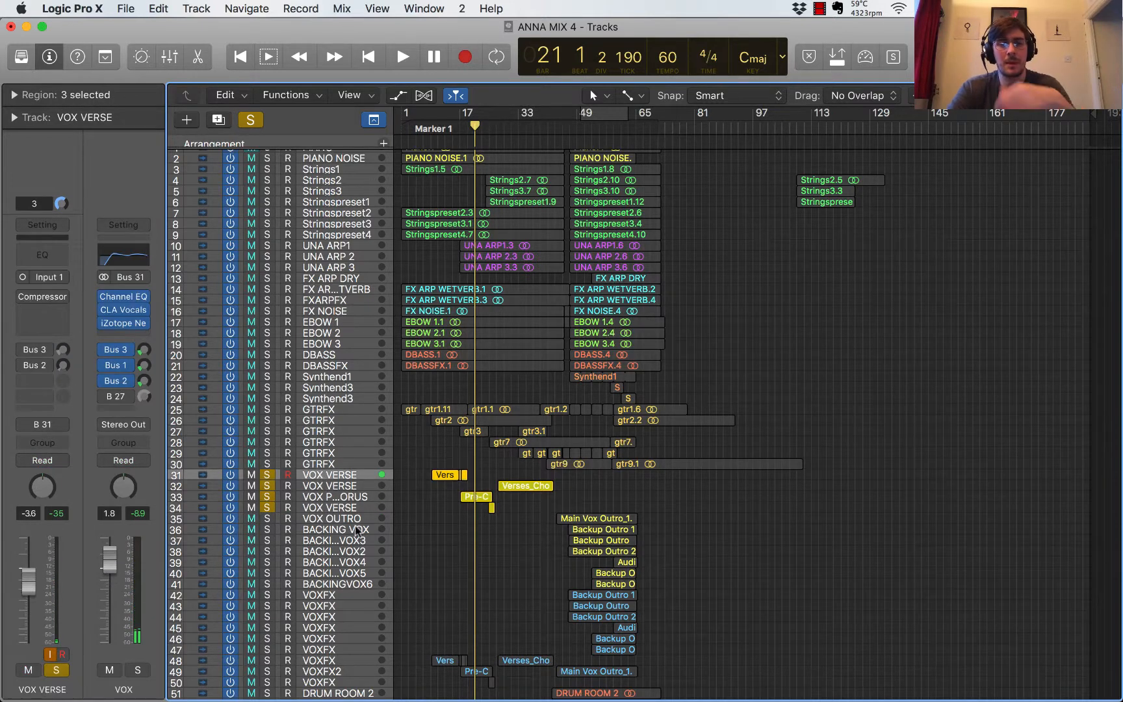
key("Down")
key("Down")
key("Down")
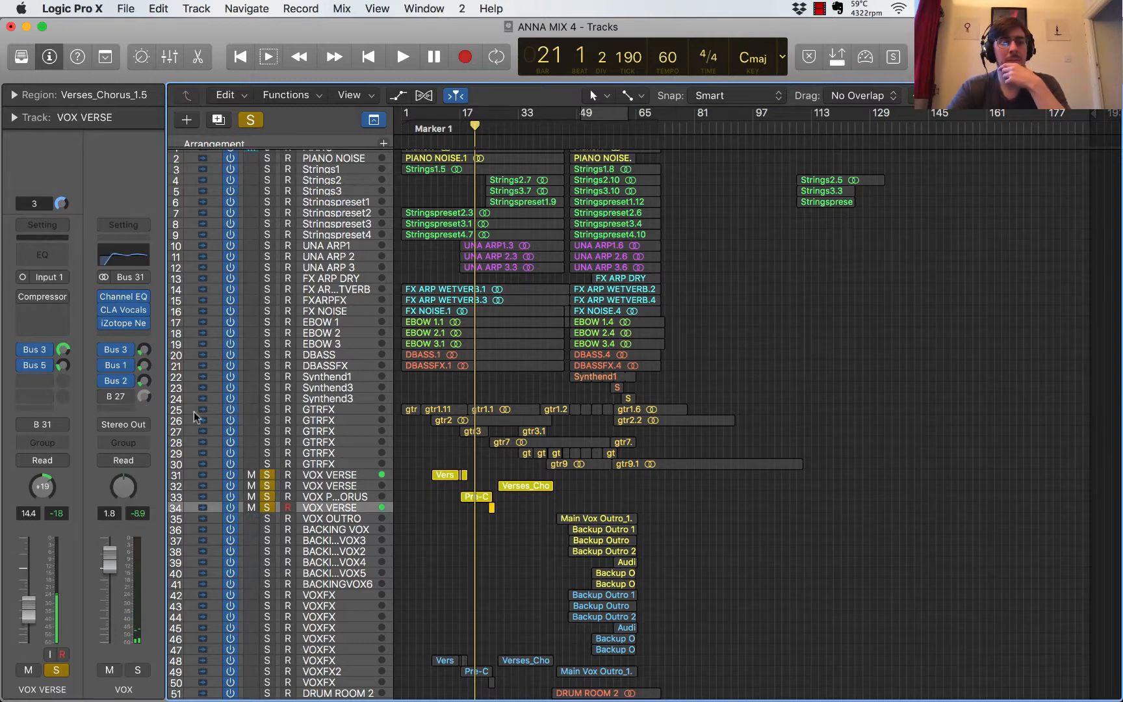
Step: Select VOX PRECHORUS and check its output routing, keeping it on Bus 31 → VOX
key("Up")
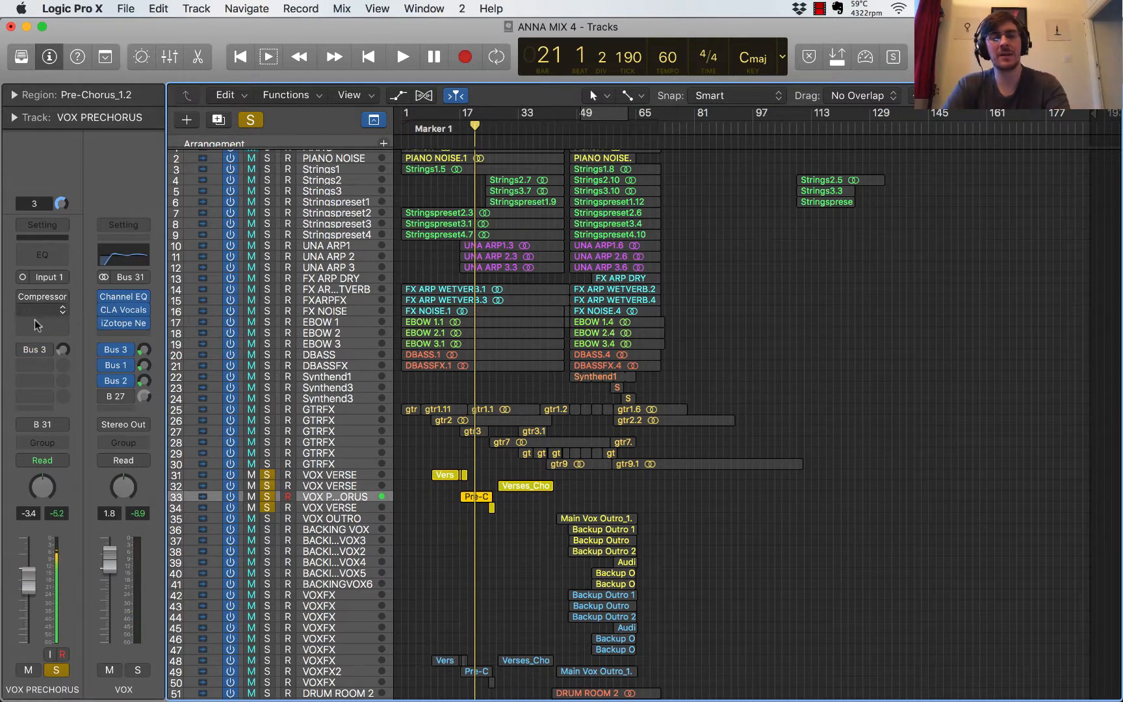
left_click(57, 430)
mouse_move(65, 480)
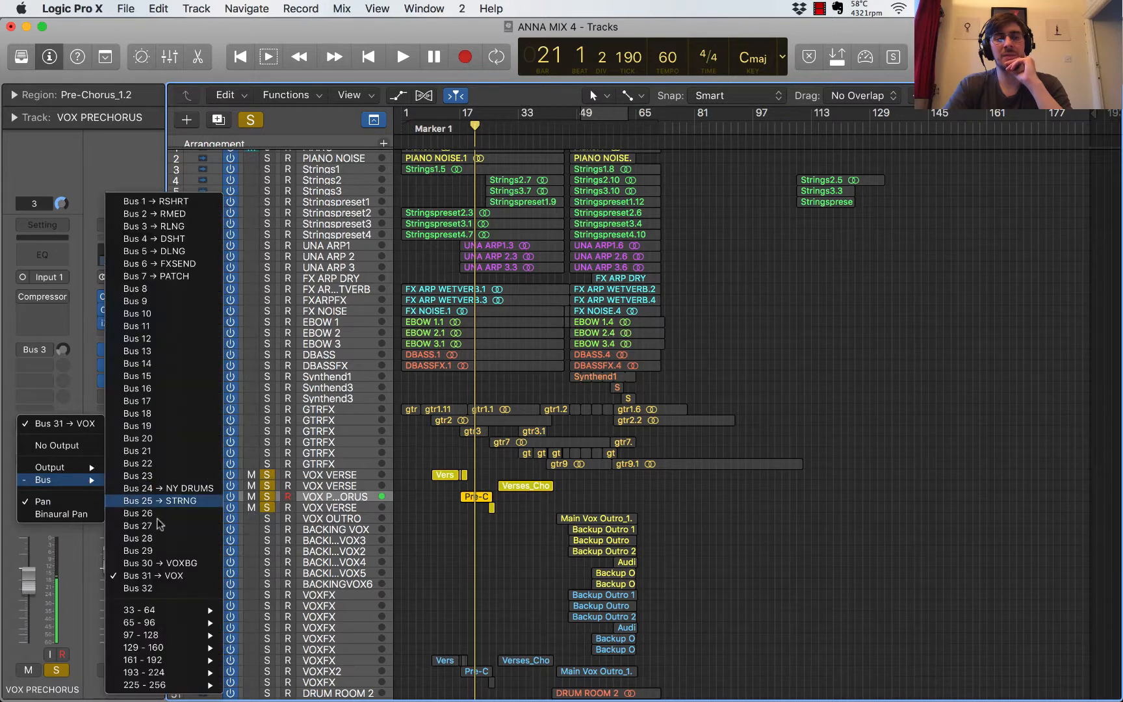
left_click(173, 575)
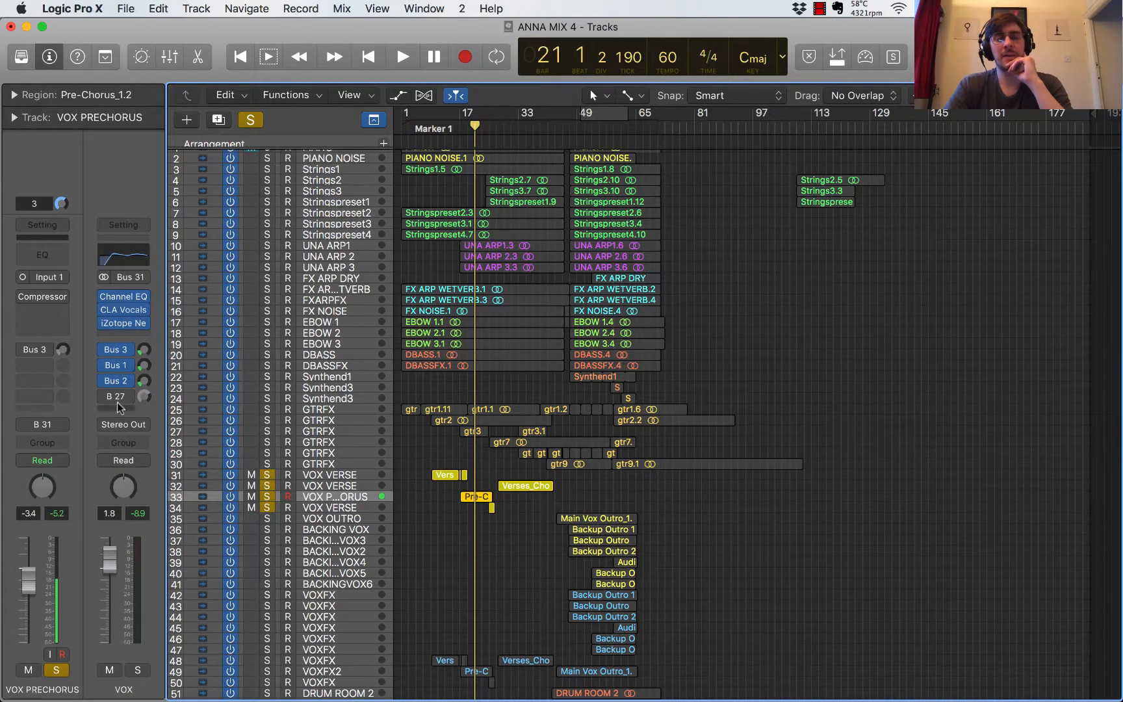
Step: Inspect the VOX bus Channel EQ and its list of presets, keep the Pop Vocal setting, and close the plug-in
left_click(124, 300)
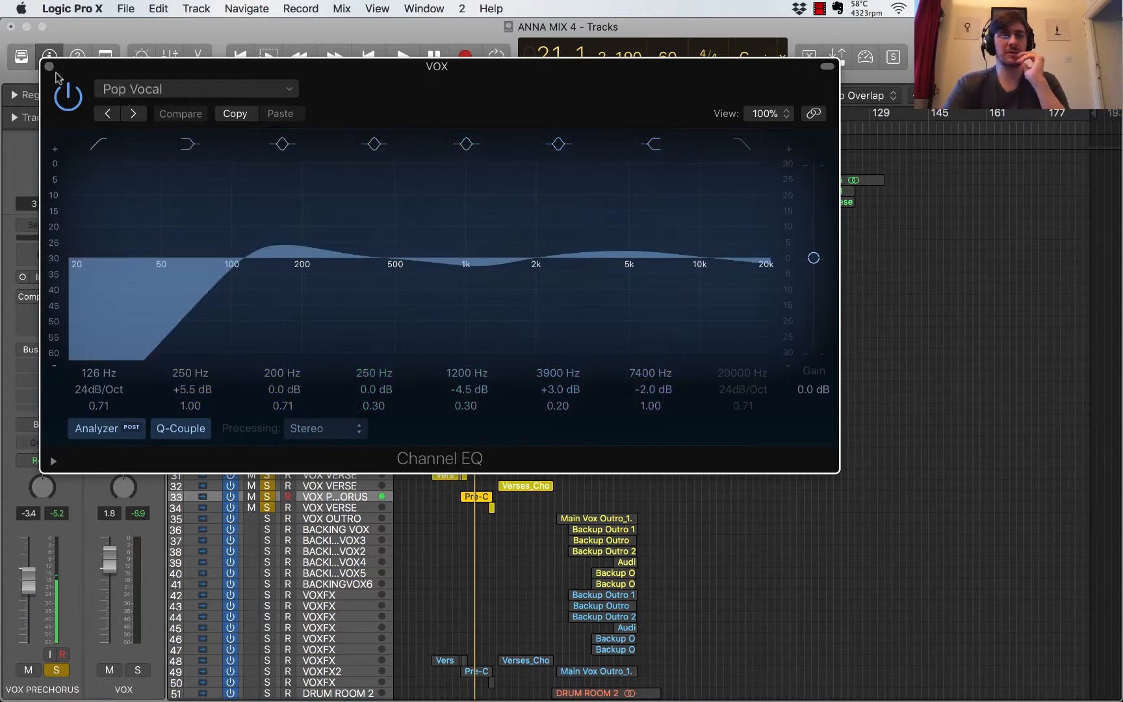
left_click(198, 92)
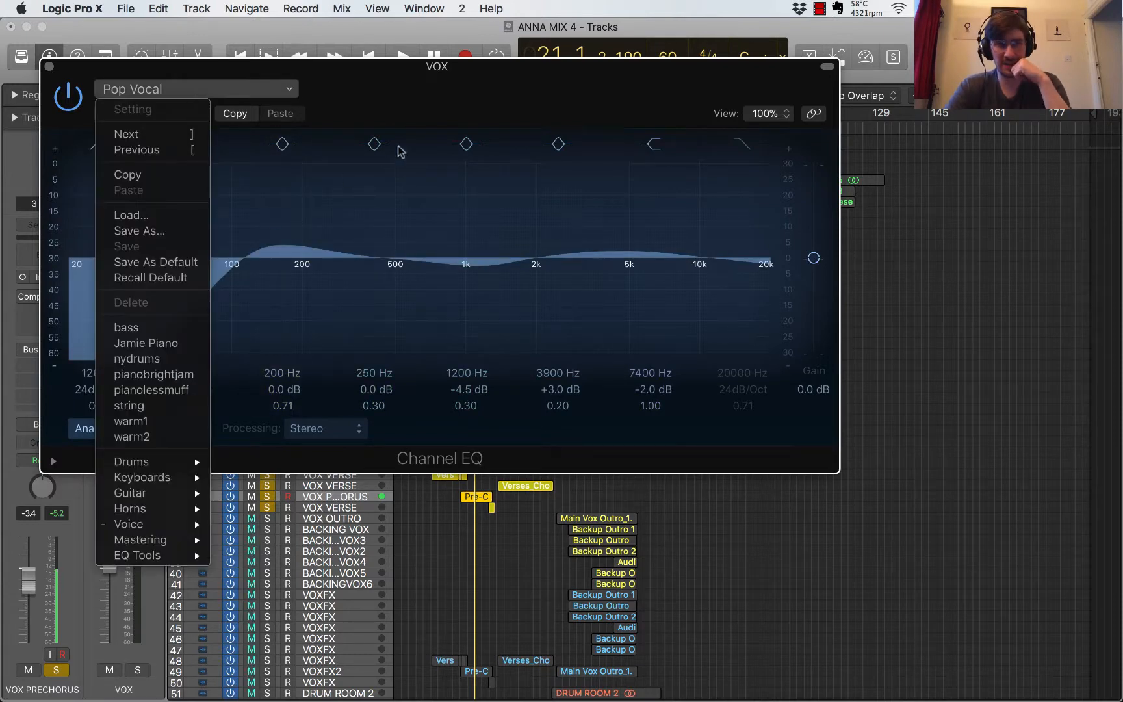
left_click(393, 123)
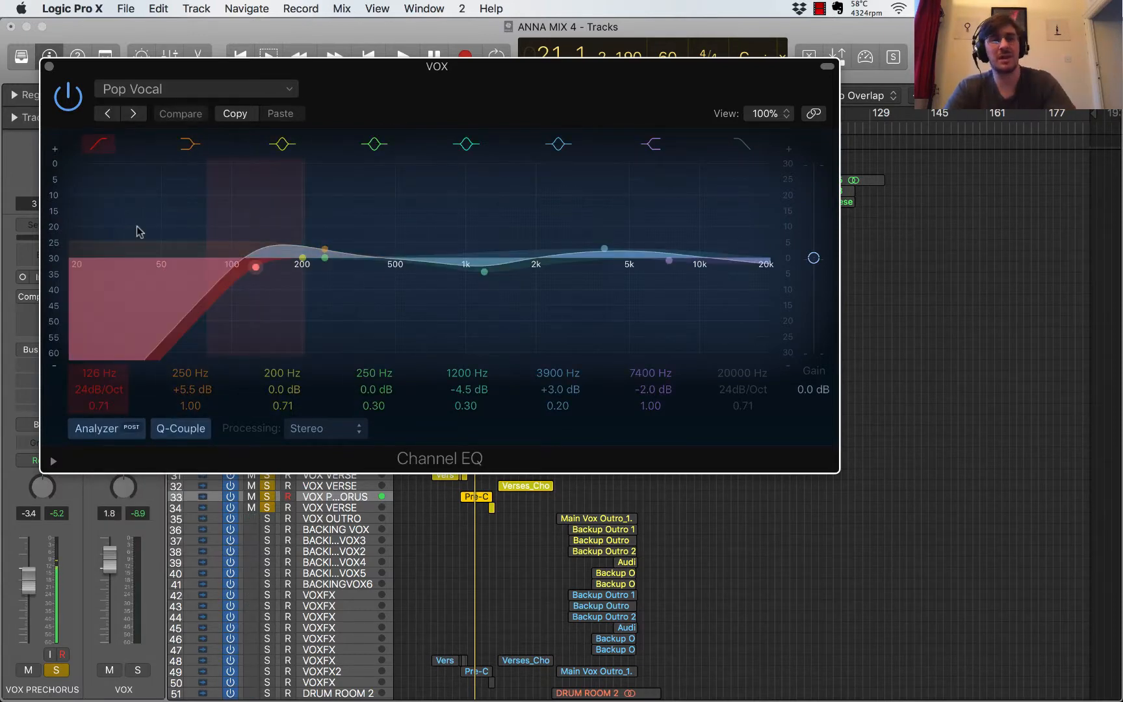
left_click(49, 67)
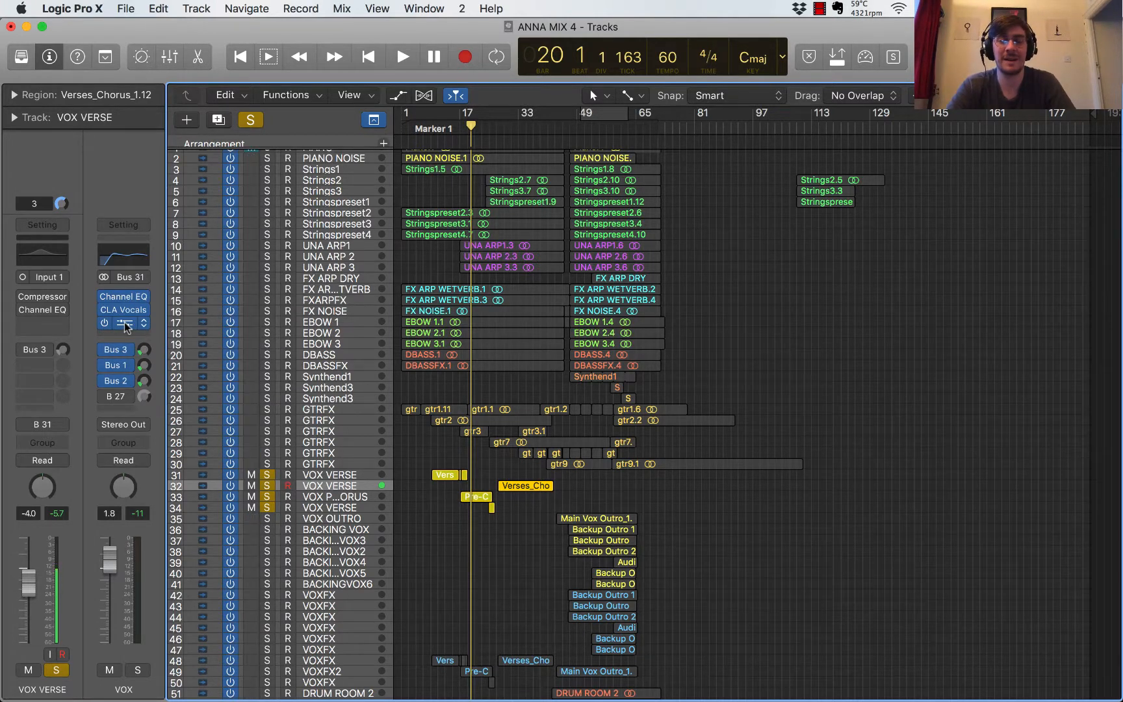
Step: Open iZotope Nectar 2 on the VOX bus, look over its preset list, and enable the Harmony module
left_click(125, 325)
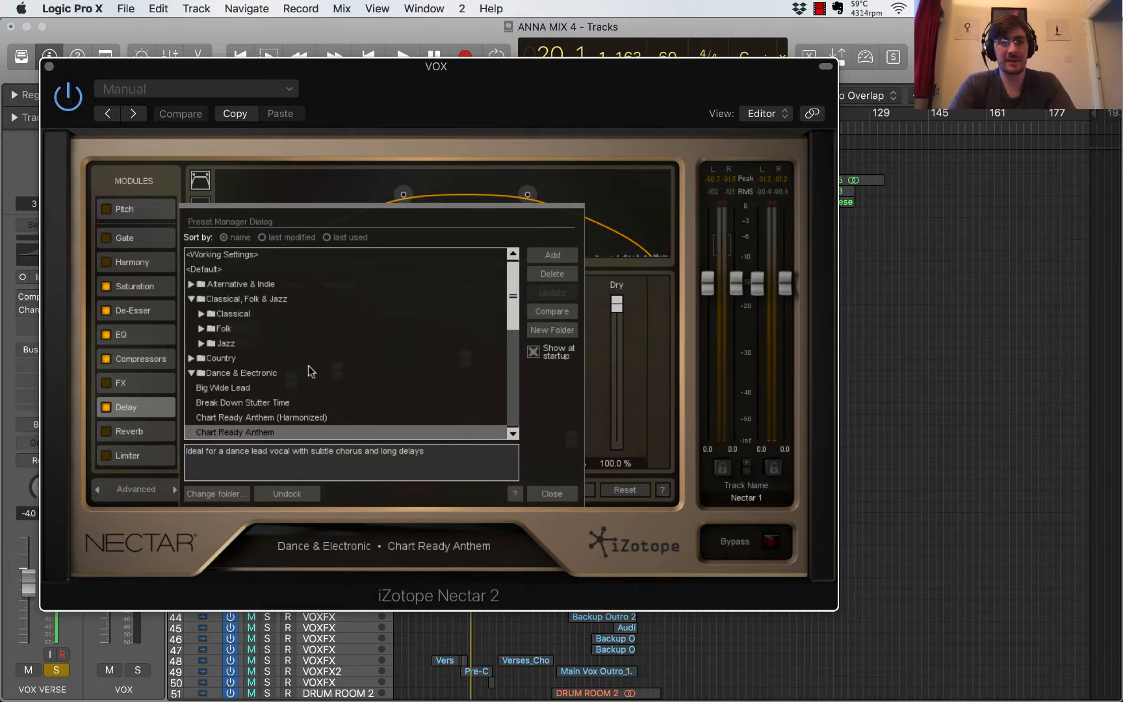
mouse_move(512, 296)
left_mouse_down()
mouse_move(513, 370)
mouse_move(509, 289)
left_mouse_up()
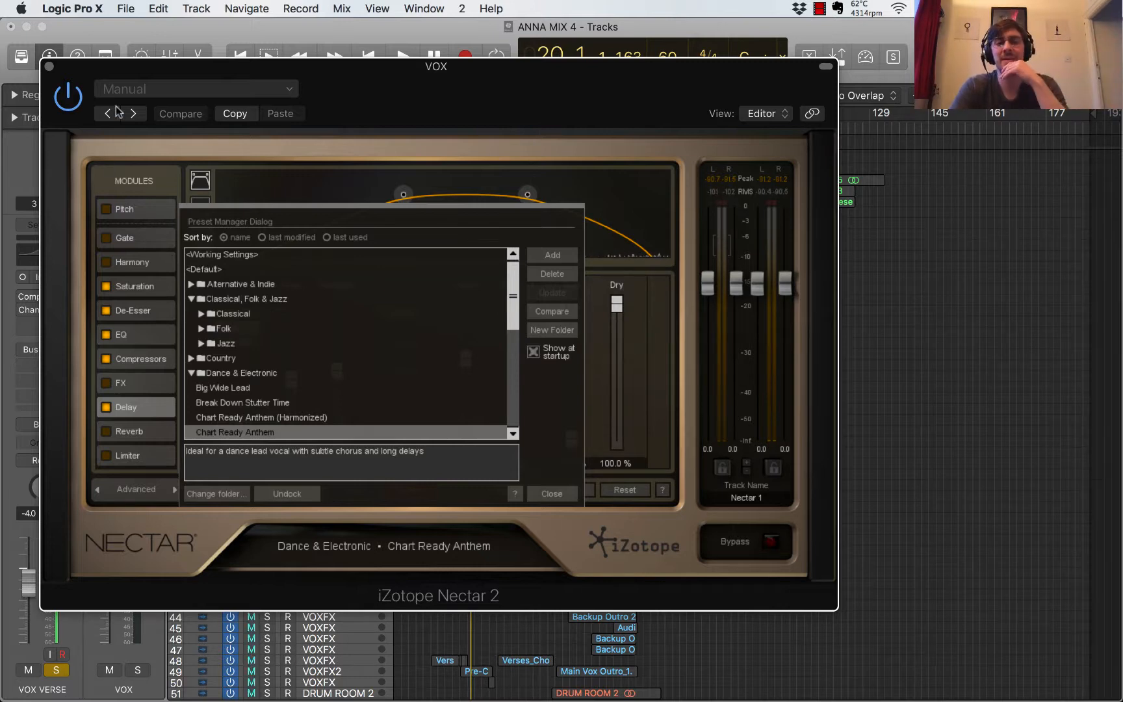
left_click(127, 260)
left_click(106, 262)
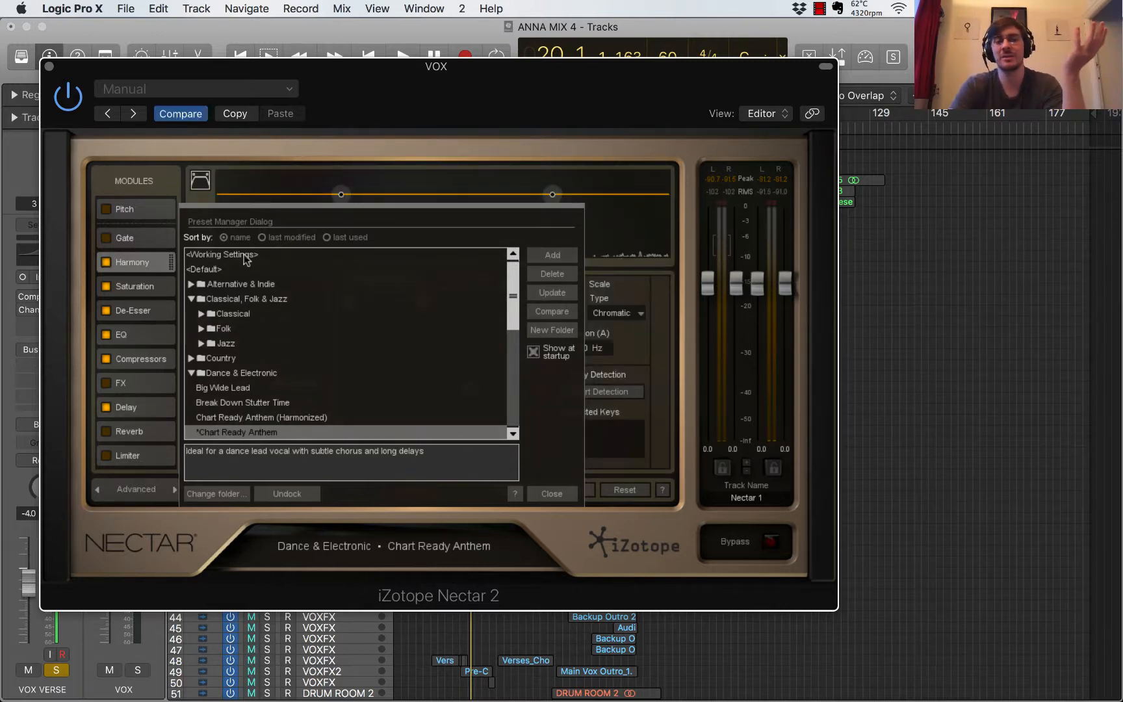
Step: Close the Nectar 2 preset list, enable the Pitch module, and start its key detection
left_click(550, 494)
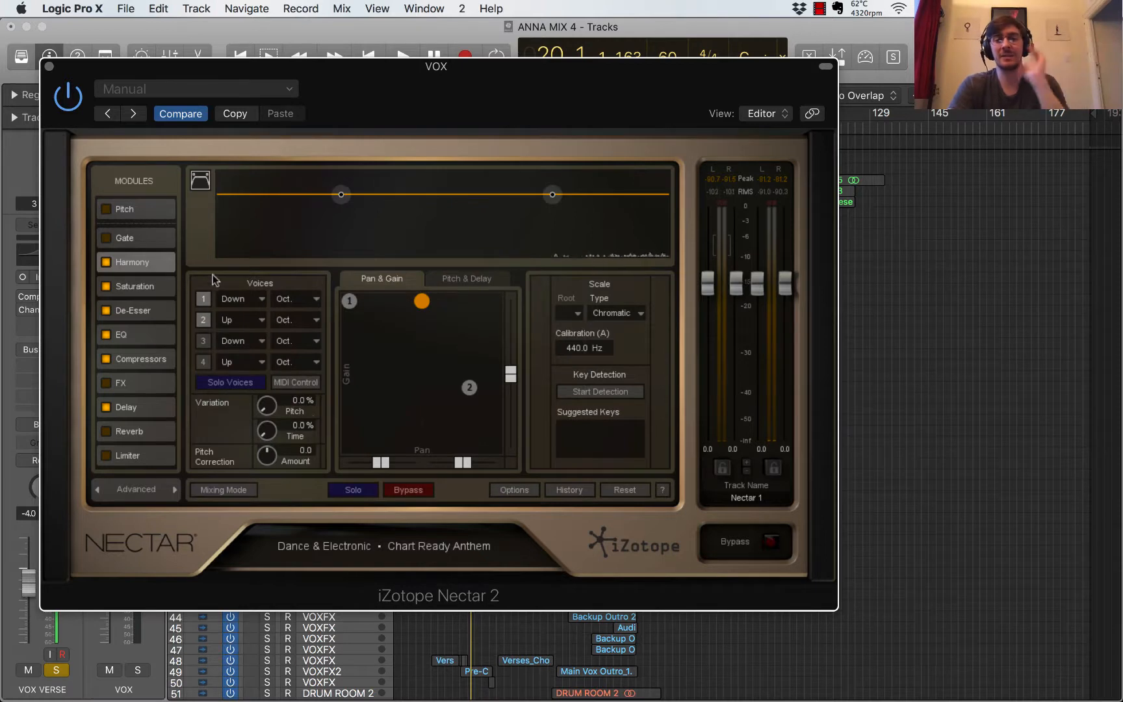
left_click(126, 210)
left_click(105, 209)
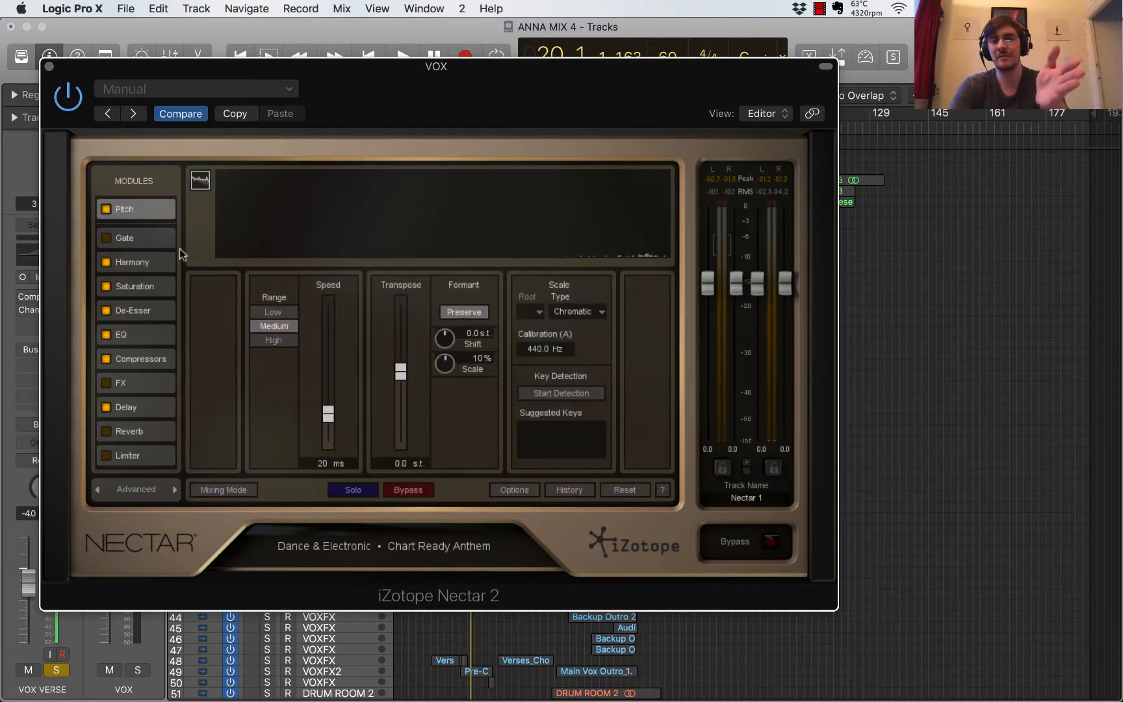
left_click(564, 394)
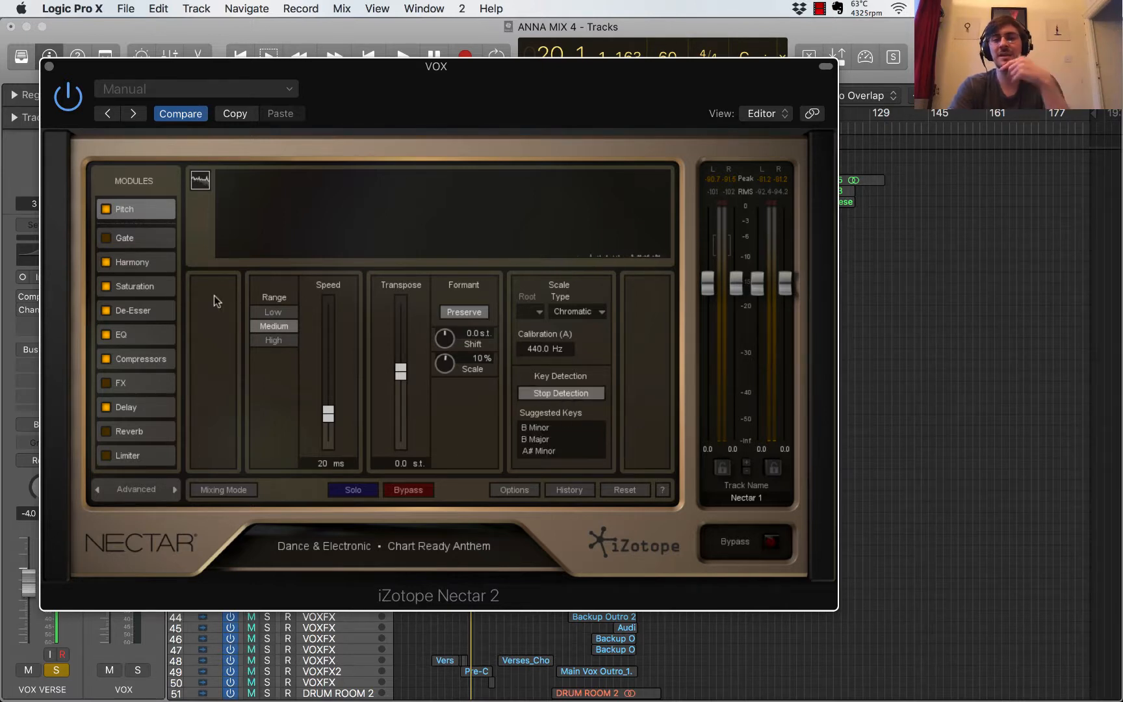
Step: Enable voices 3 and 4 in the Harmony module and reposition voices 2, 3 and 4 in the Pan & Gain field
left_click(139, 264)
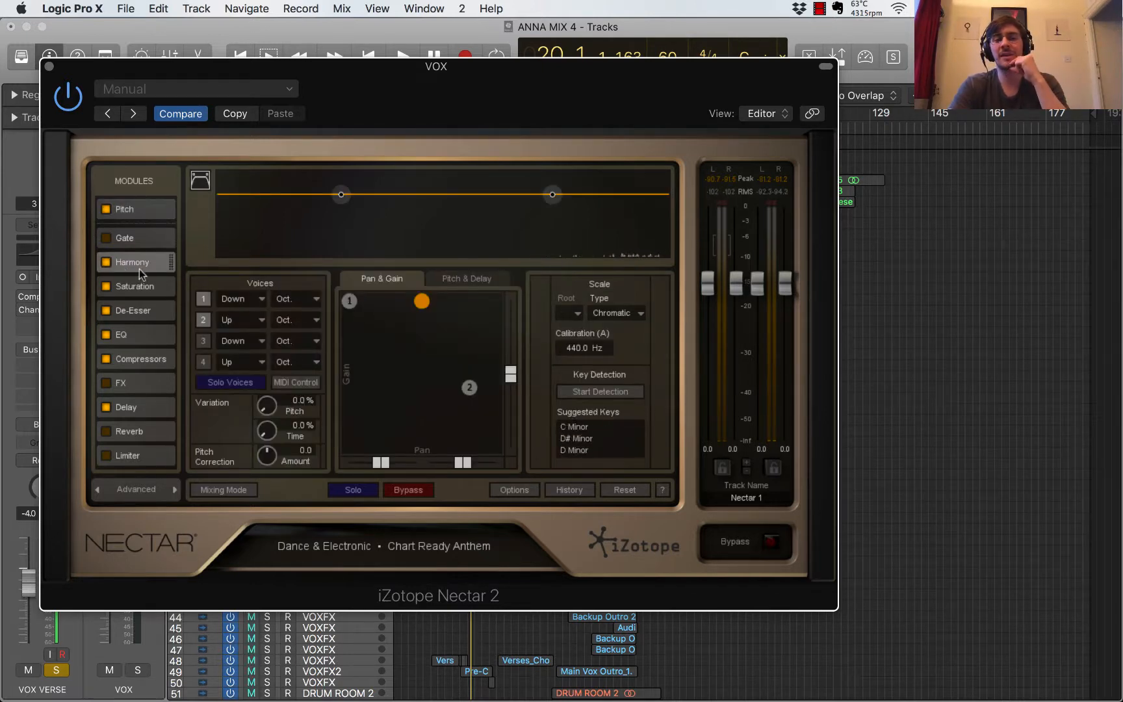
left_click(203, 342)
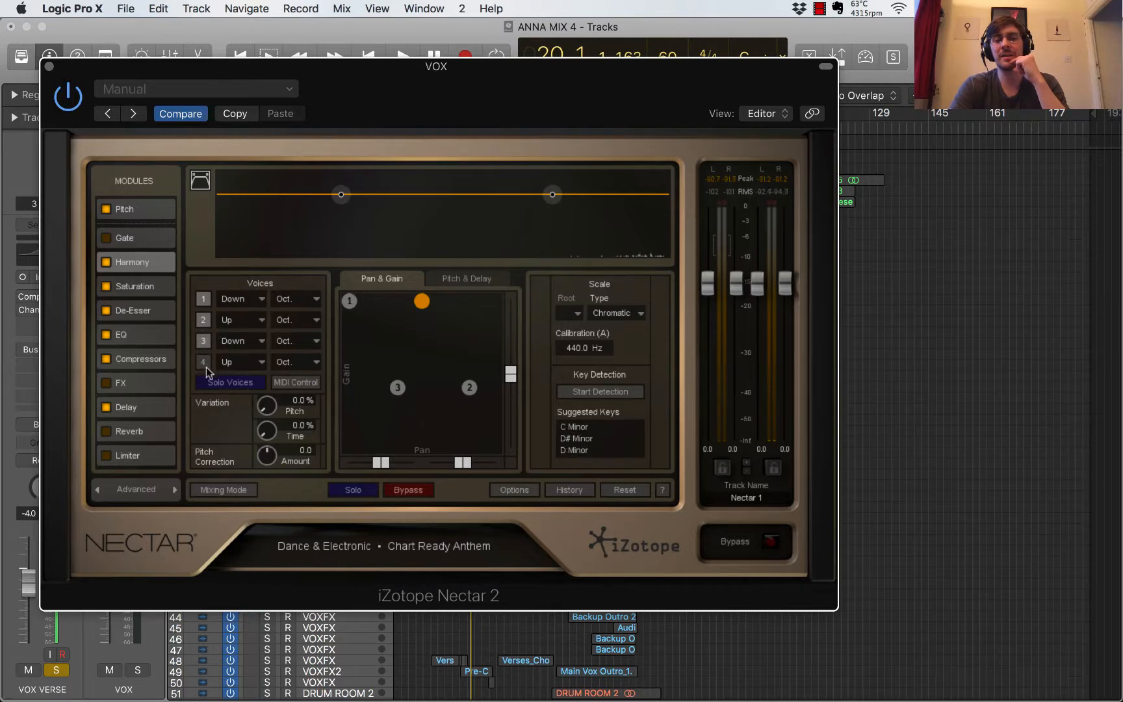
left_click(206, 363)
left_click(206, 361)
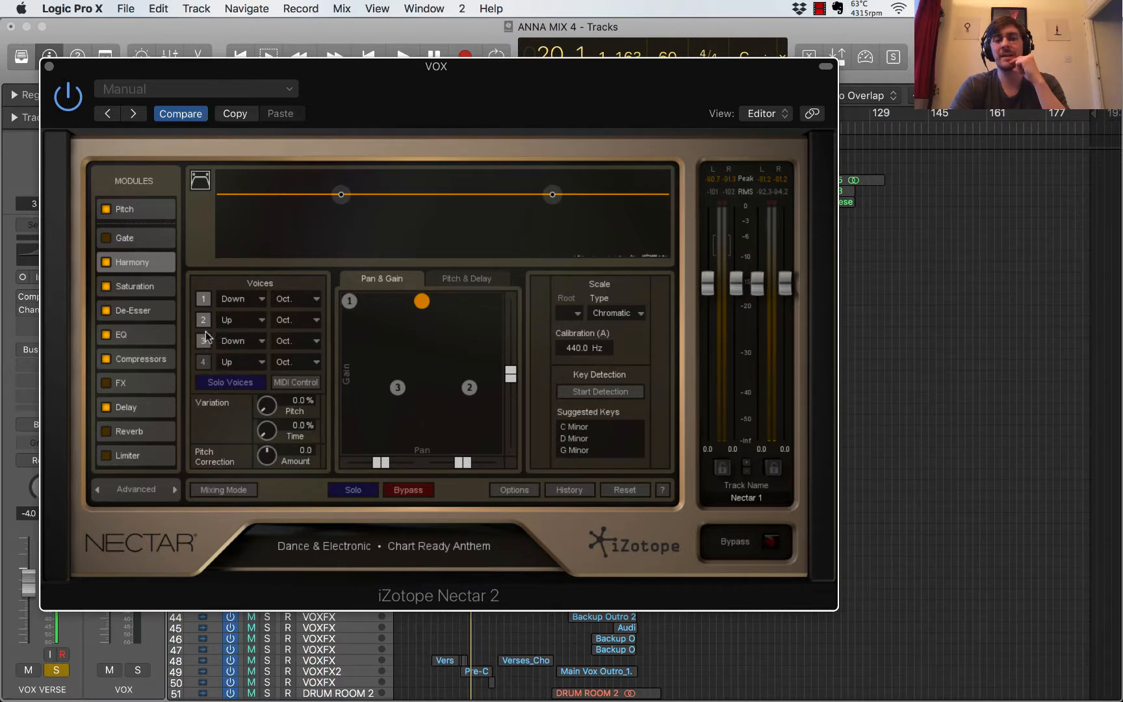
left_click(205, 338)
left_click(206, 365)
left_click_drag(397, 386, 368, 350)
left_click_drag(444, 387, 455, 333)
left_click_drag(469, 393, 484, 375)
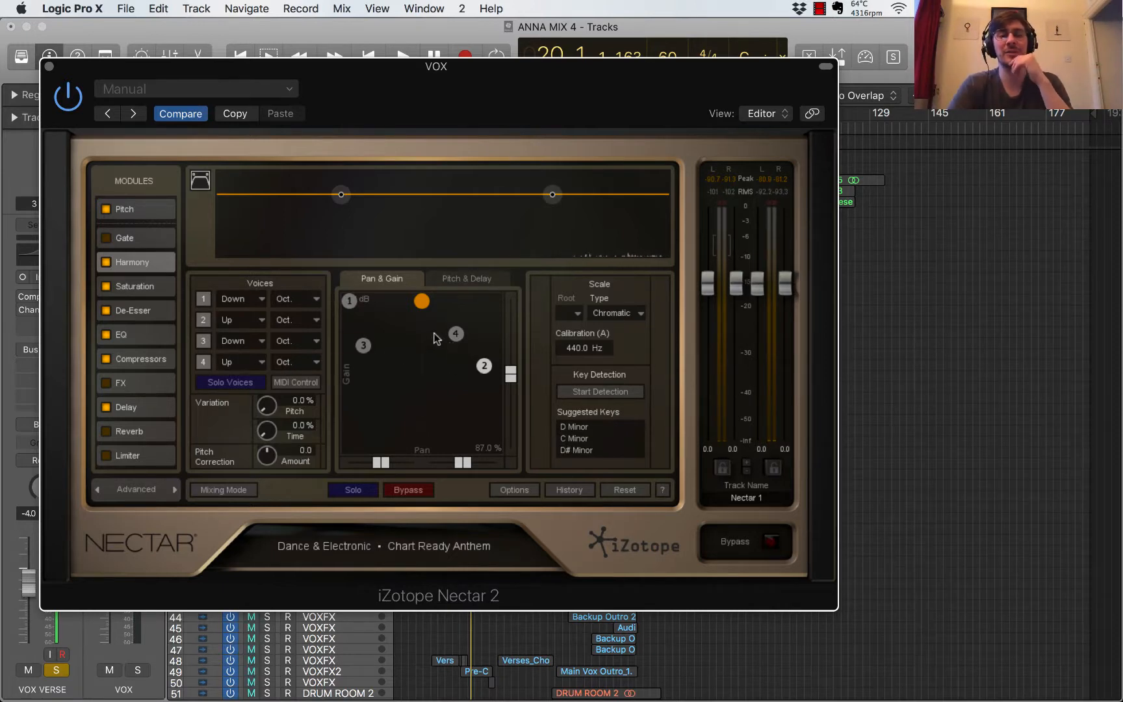
Step: Turn off the Harmony and Pitch modules, recheck Nectar 2 on the VOX bus, and listen to the soloed vocals
left_click(106, 262)
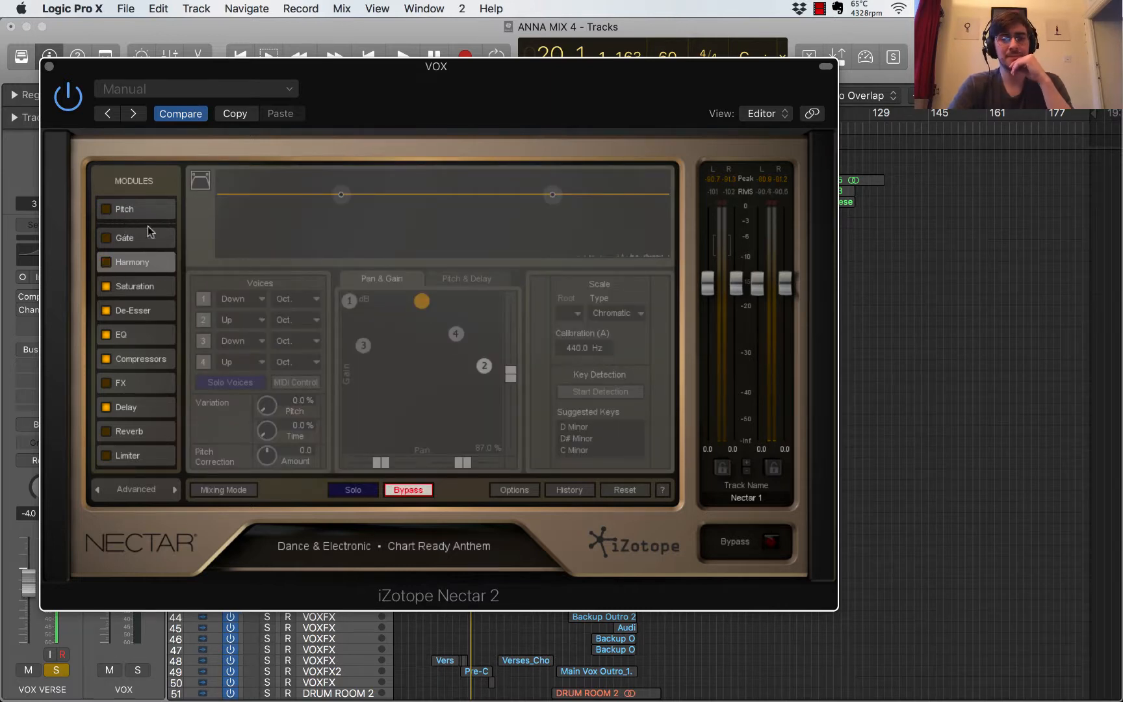
left_click(50, 66)
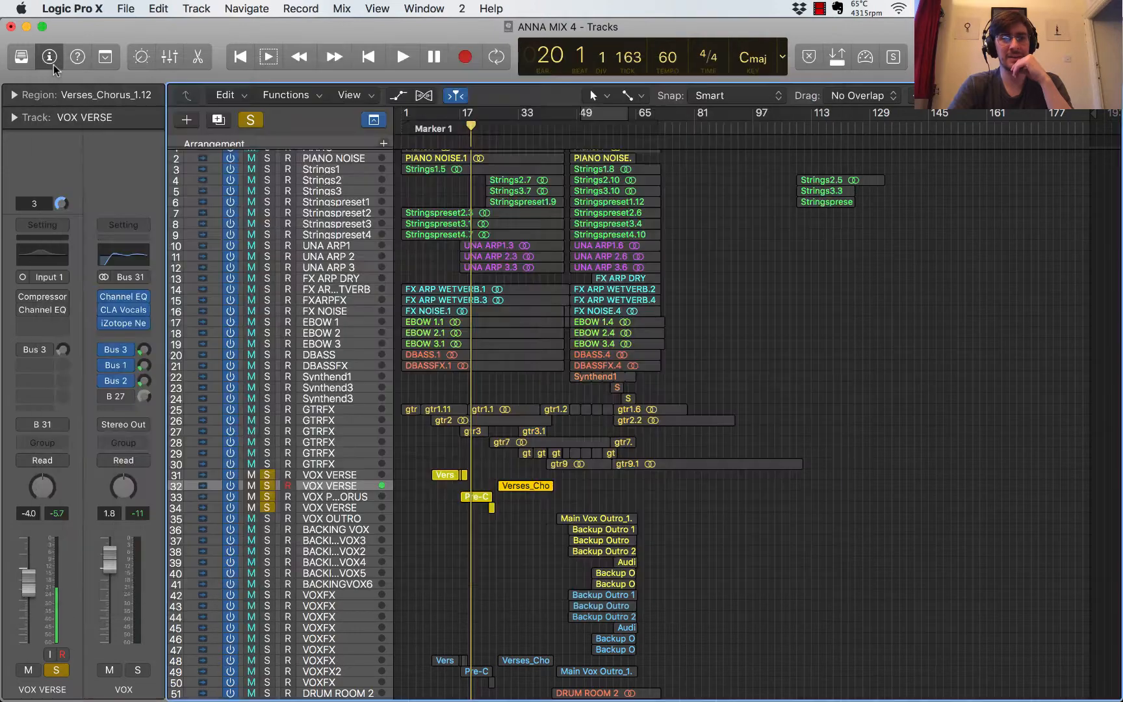
left_click(140, 323)
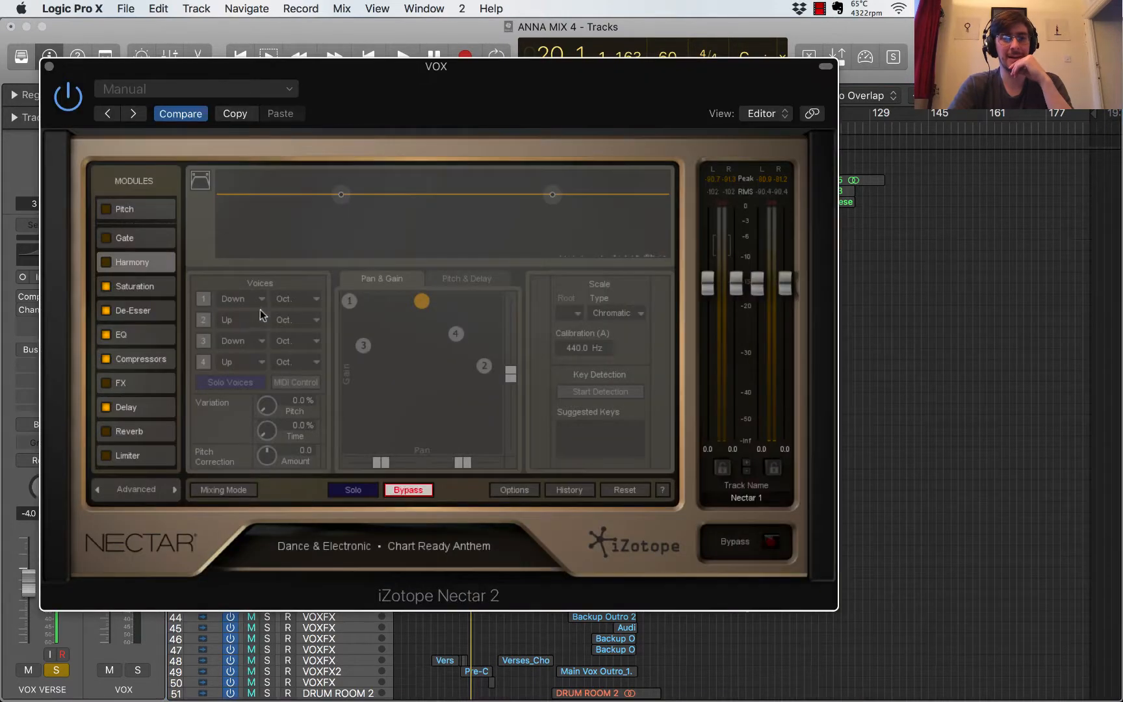
key("space")
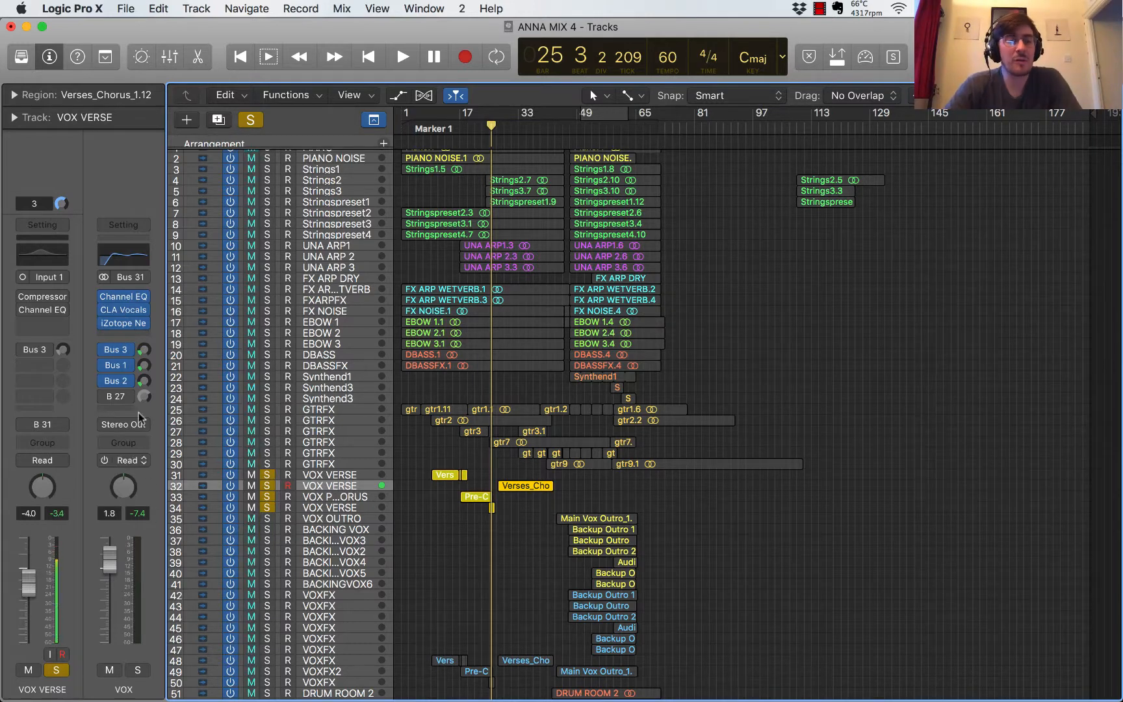
Step: Inspect the VOX bus sends, keeping the first one on Bus 3 → RLNG with Post Pan
left_click(124, 353)
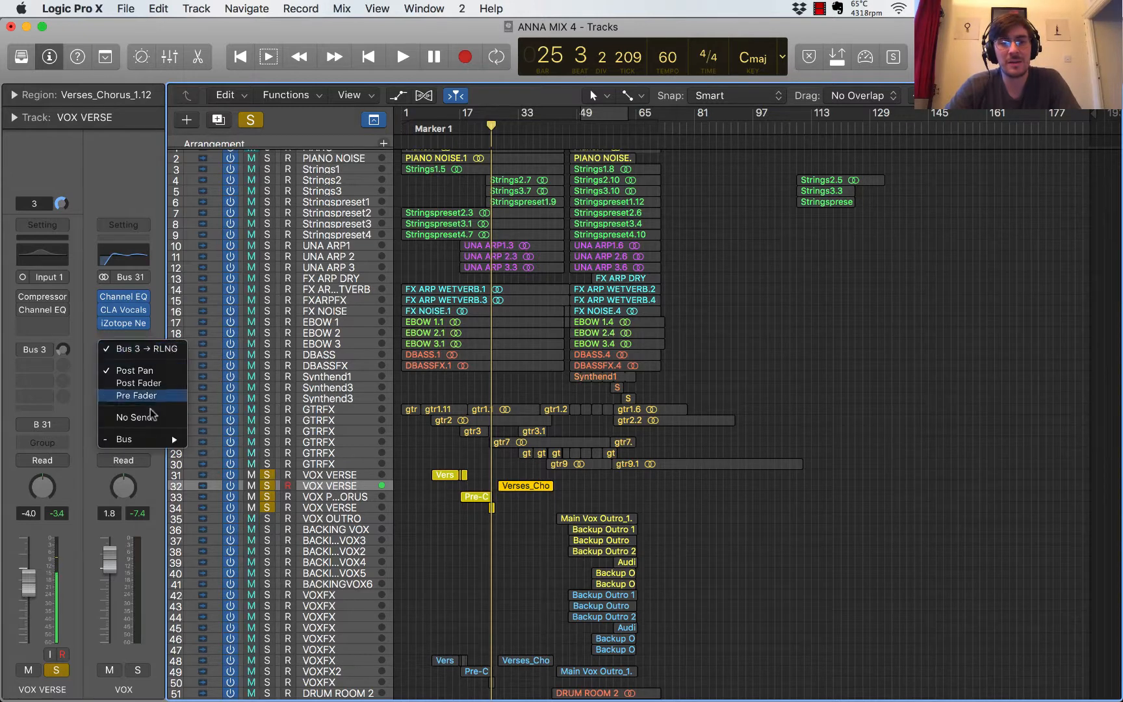
mouse_move(172, 442)
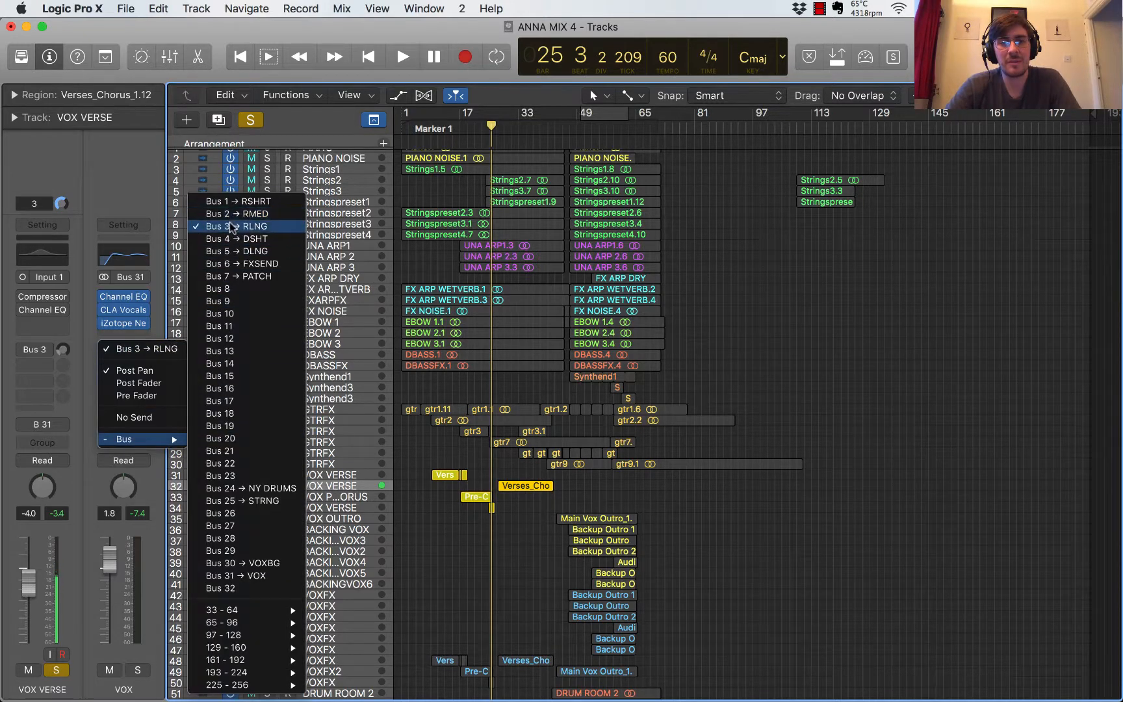
left_click(147, 371)
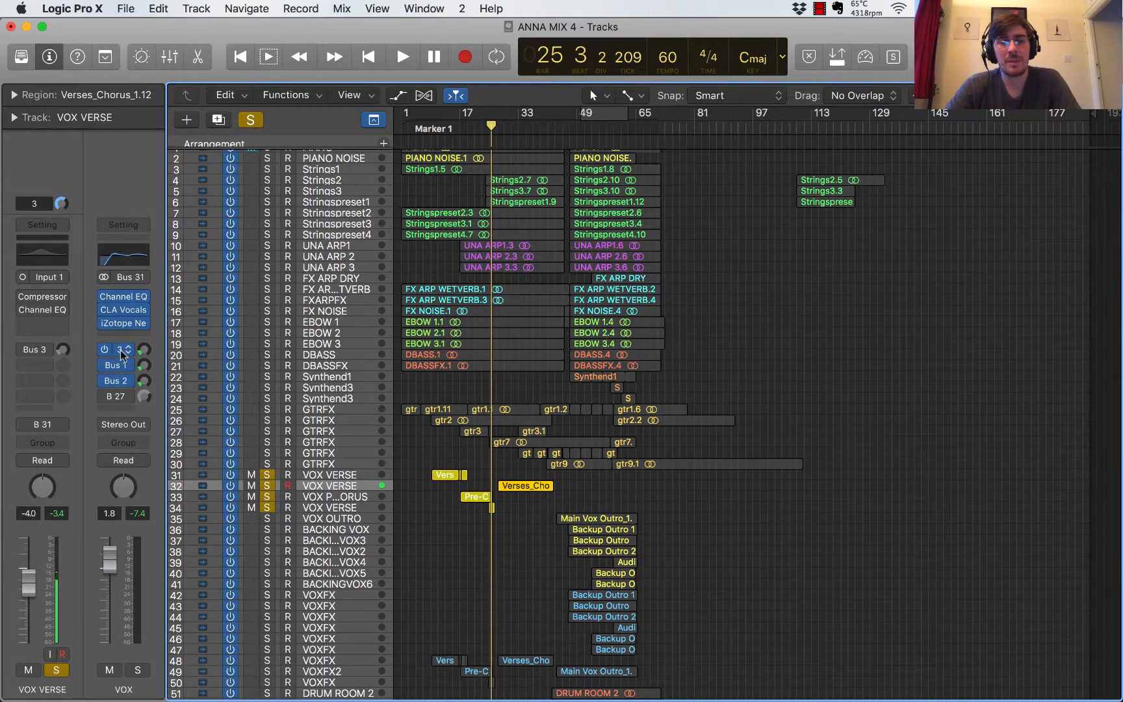
mouse_move(128, 386)
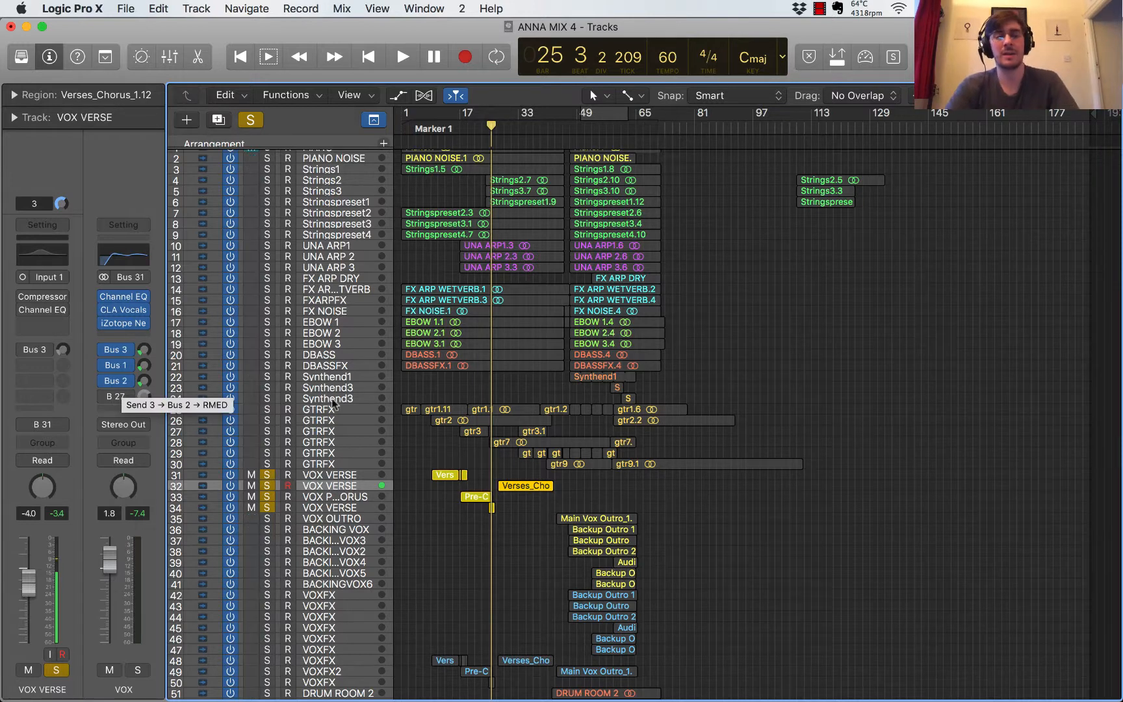
Step: Add VOX OUTRO and the backing vocals, tracks 35 to 41, to the solo and play the outro section
scroll(410, 587, "down", 3)
scroll(410, 587, "down", 1)
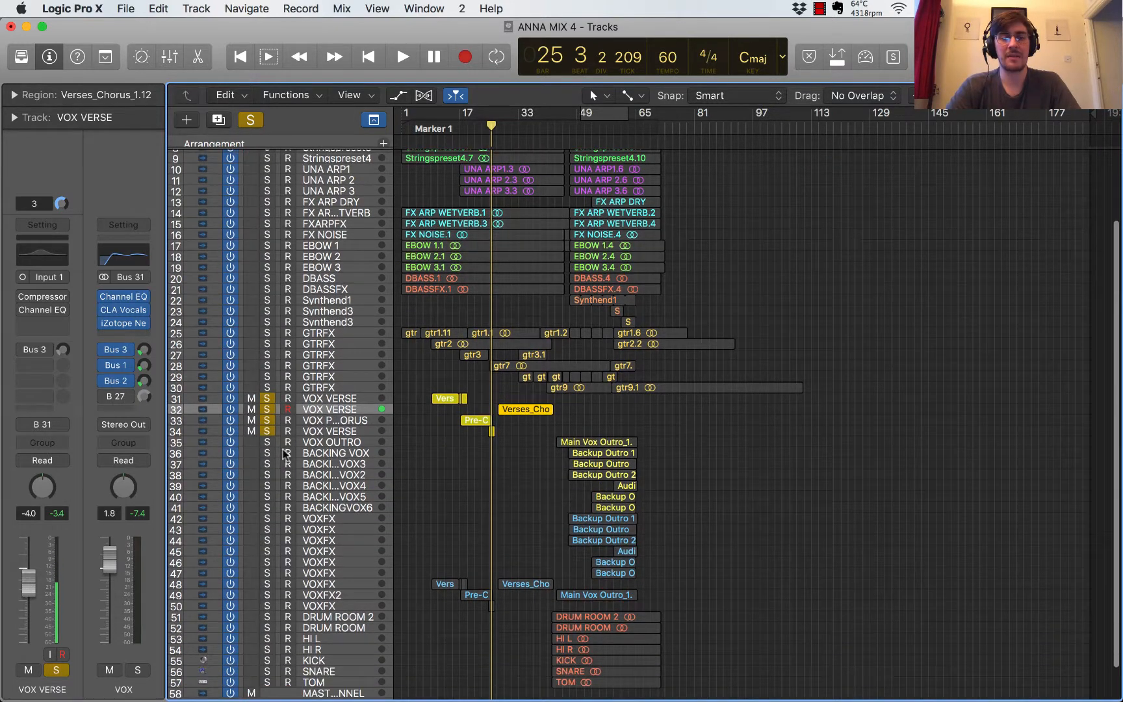
left_click_drag(266, 442, 265, 521)
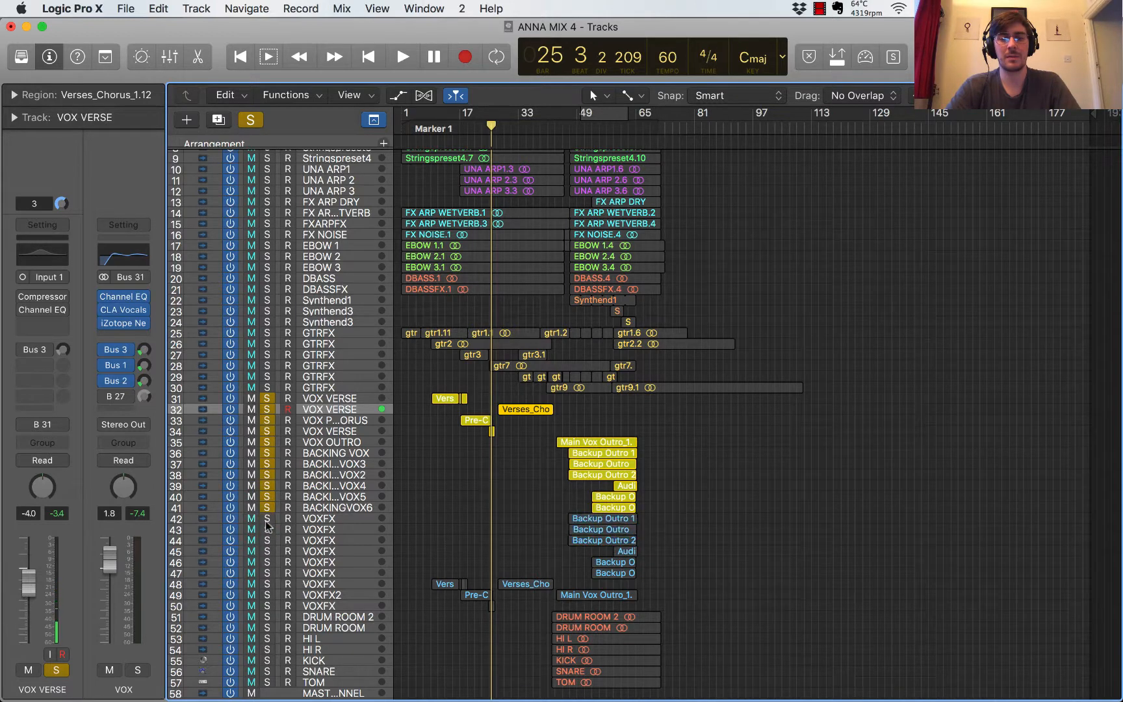
key("space")
left_click(591, 117)
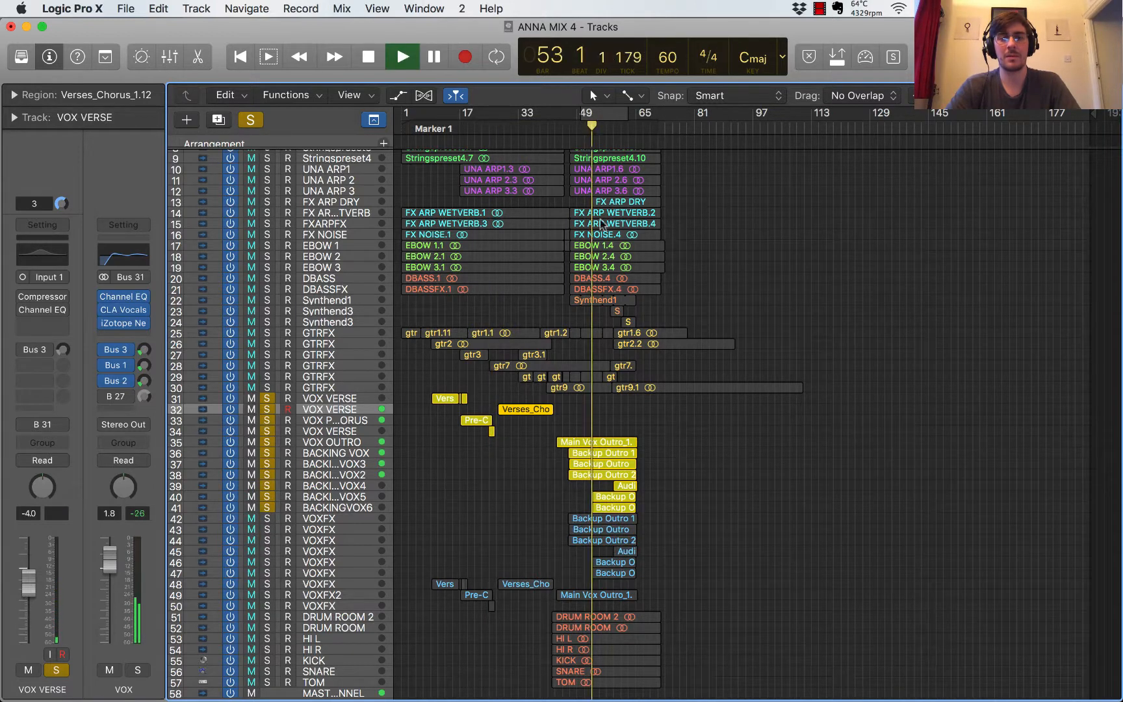
Step: Reopen iZotope Nectar 2 on the VOX bus, turn off its Harmony module, and close the plug-in
left_click(122, 323)
left_click(106, 263)
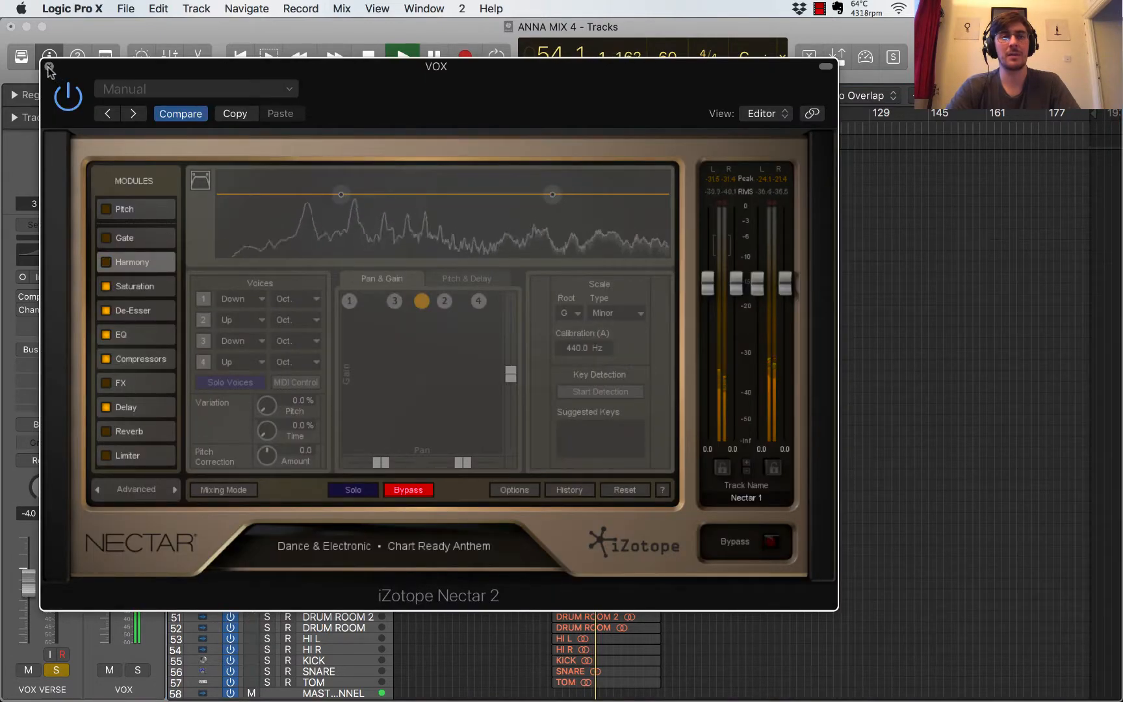
key("super+w")
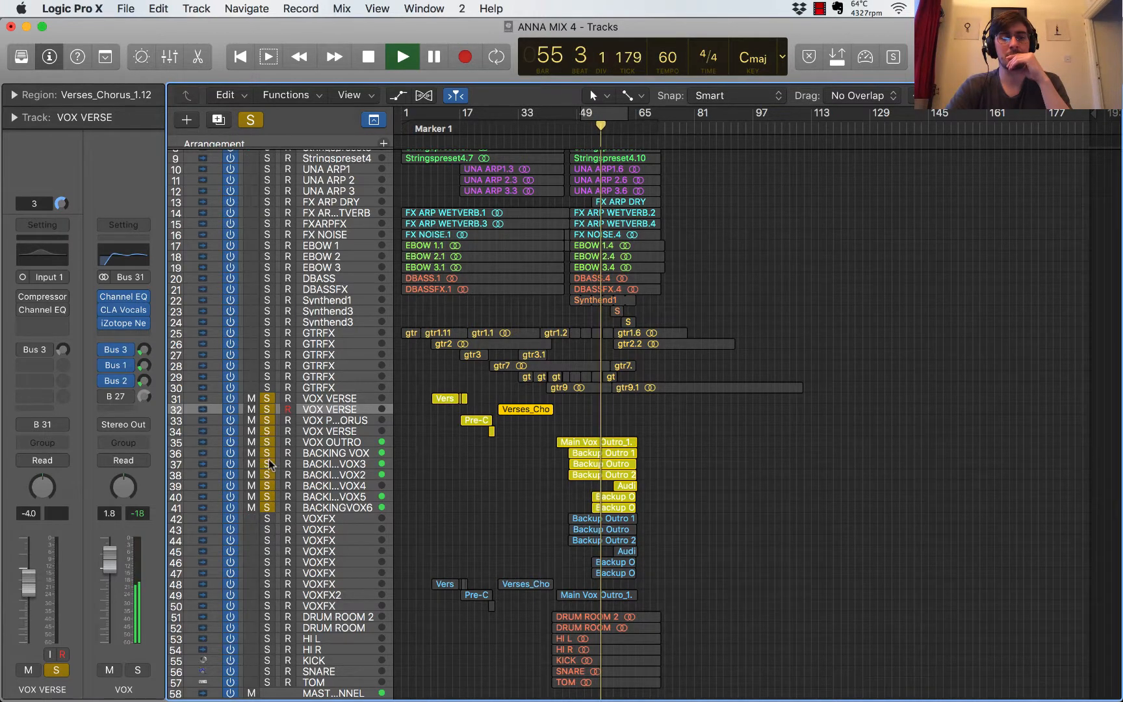
Step: Add the VOXFX tracks 42 to 50 to the solo, leaving the drums out, listen, and stop playback
left_click_drag(269, 519, 278, 615)
left_click(267, 617)
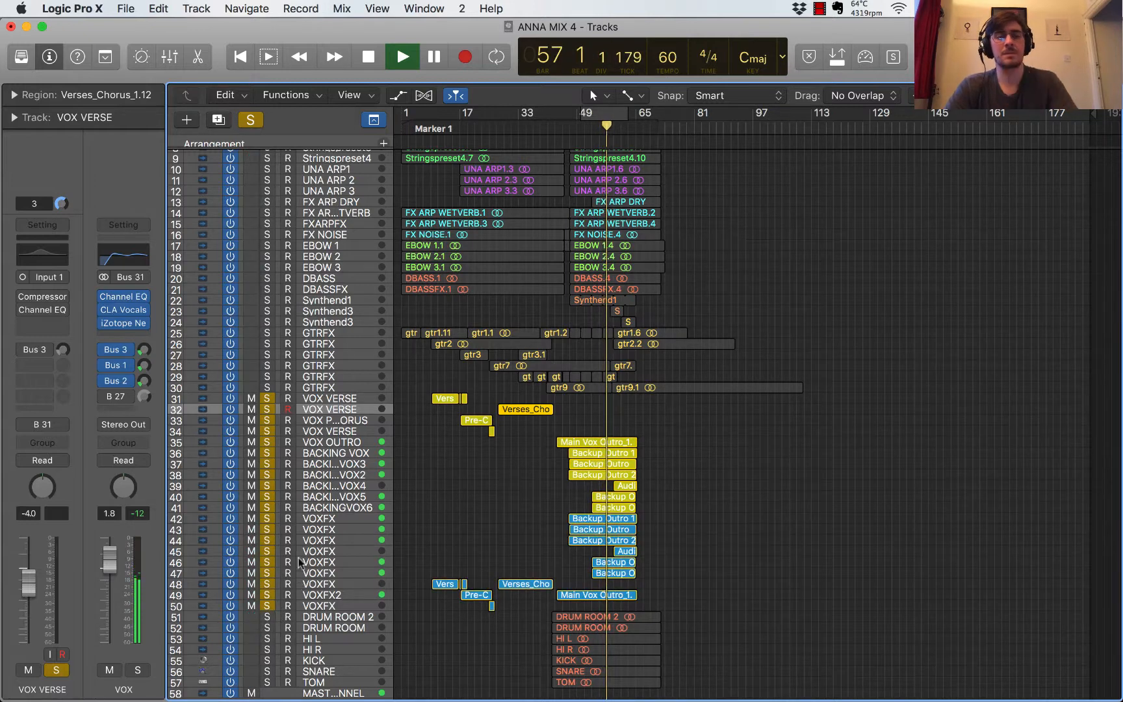
key("space")
Step: Unsolo all vocal and VOXFX tracks, solo the drum tracks 51 to 57, and start playback
left_click_drag(267, 398, 267, 644)
left_click(267, 607)
scroll(268, 609, "down", 3)
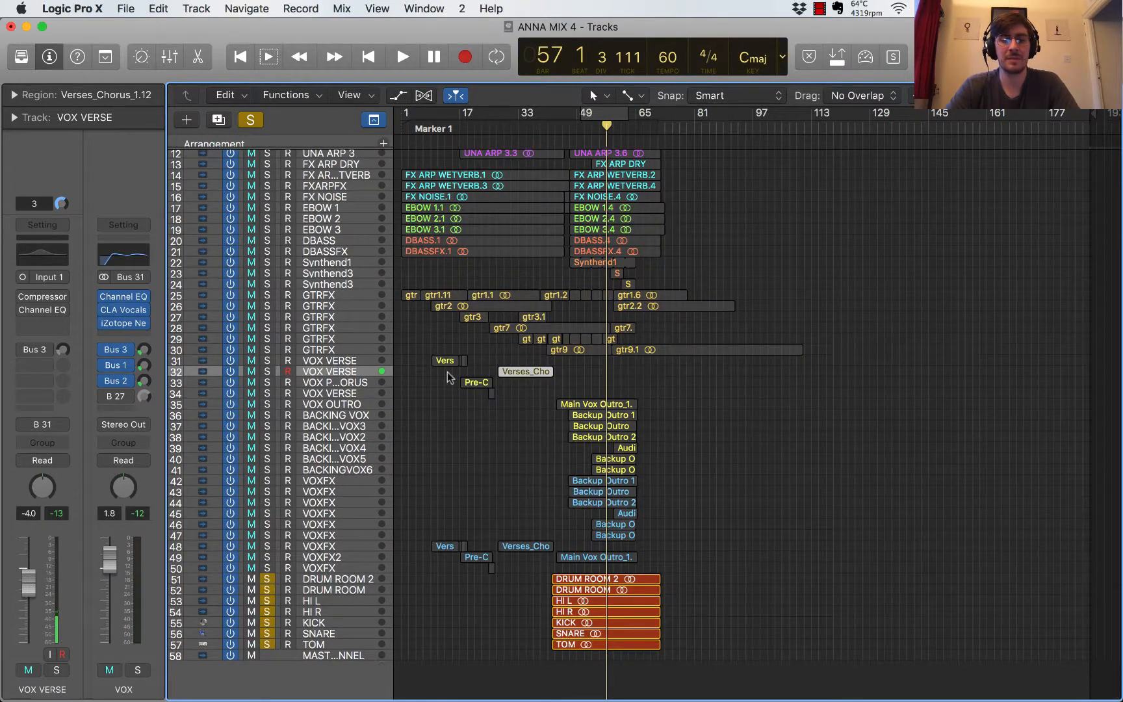
key("space")
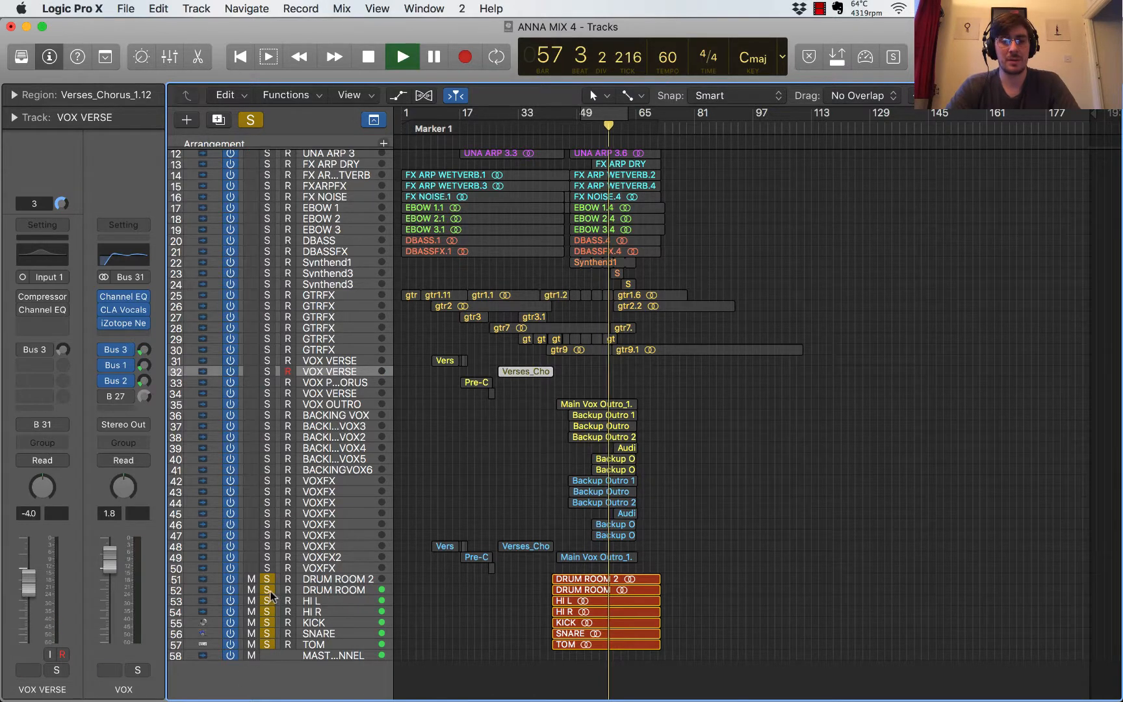
Step: Unsolo the other drums to check DRUM ROOM 2 alone, and switch the solo to DRUM ROOM to compare it
left_click_drag(267, 590, 267, 644)
left_click(325, 578)
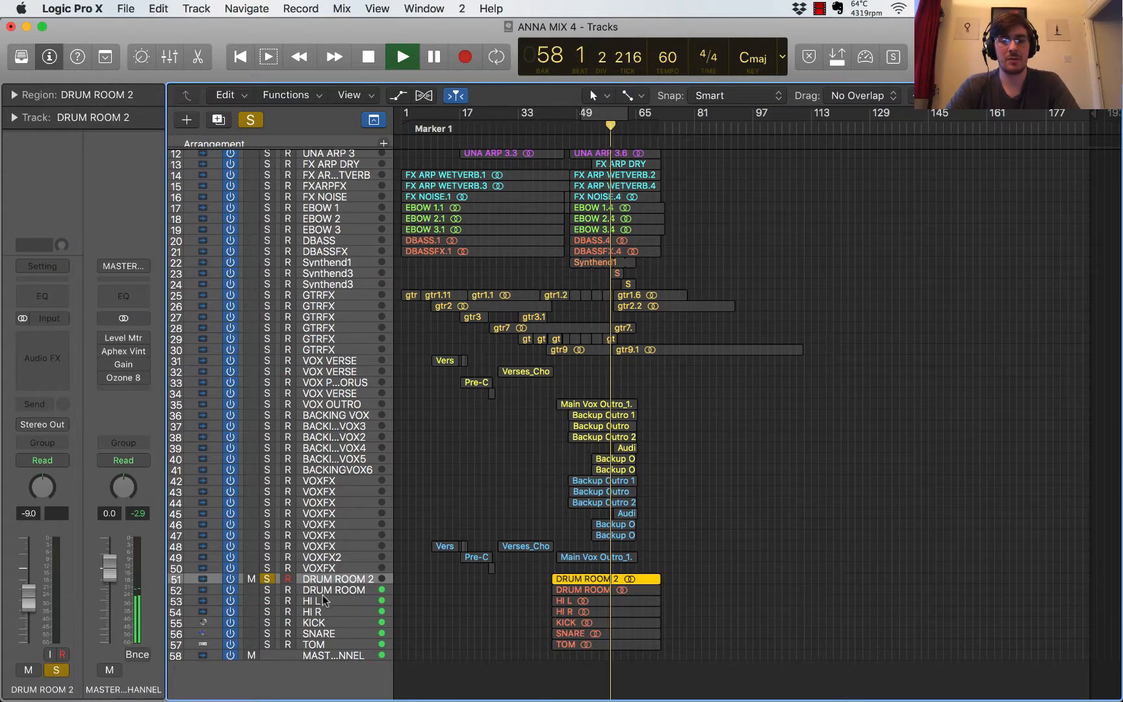
left_click(325, 588)
left_click(267, 590)
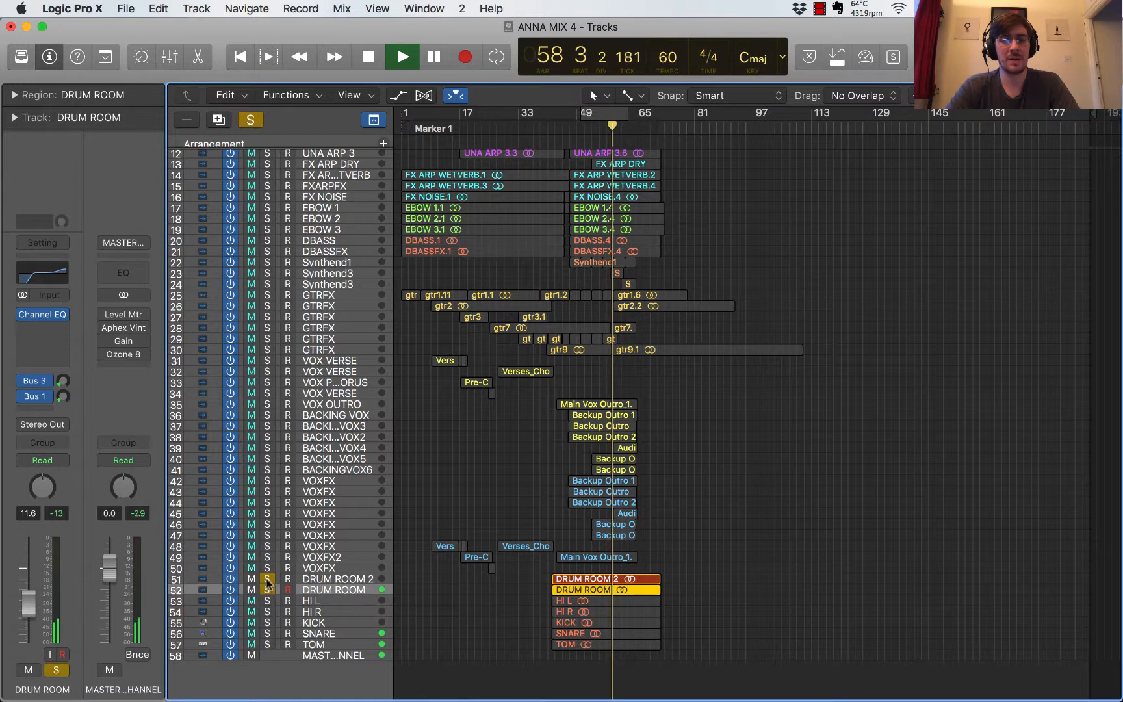
left_click(267, 579)
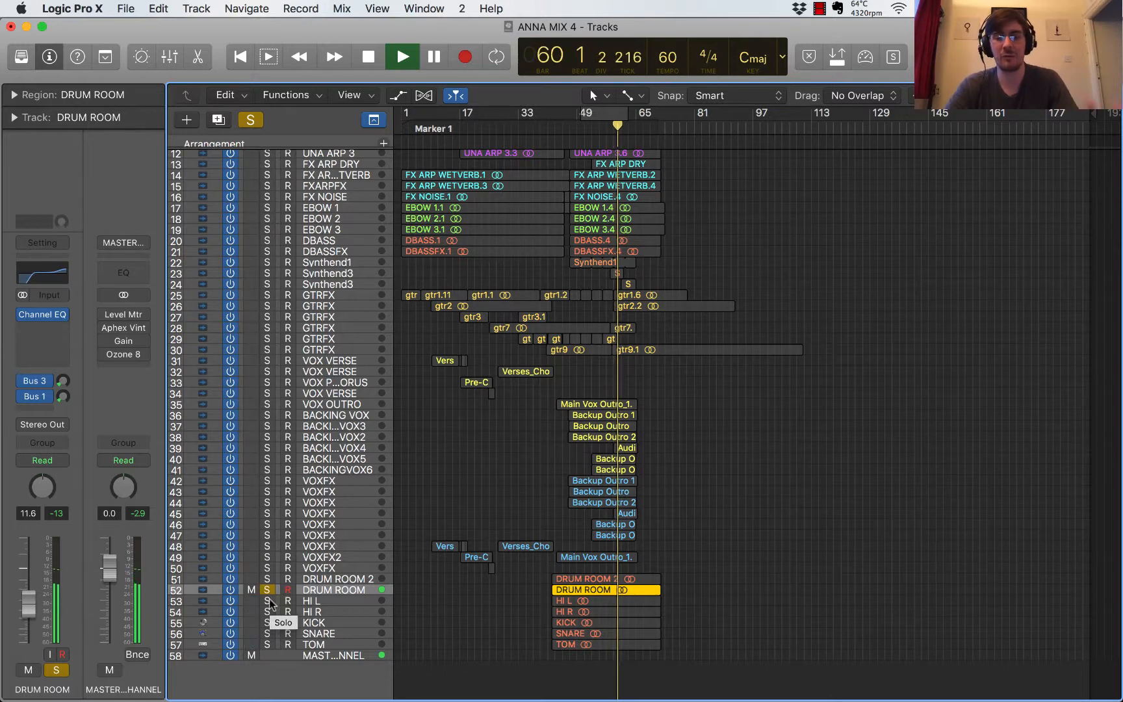
Step: Solo drum tracks 53 to 57 again, check the KICK send to Bus 24 → NY DRUMS without changing it, and stop playback
left_click_drag(269, 599, 268, 654)
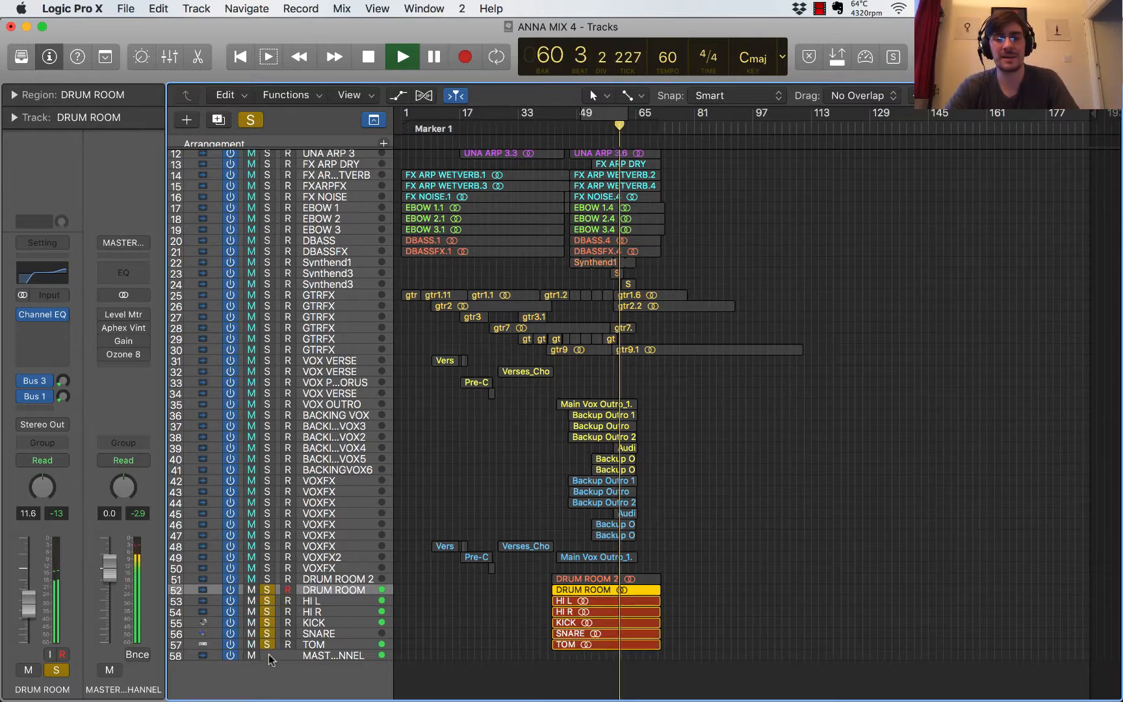
left_click(325, 622)
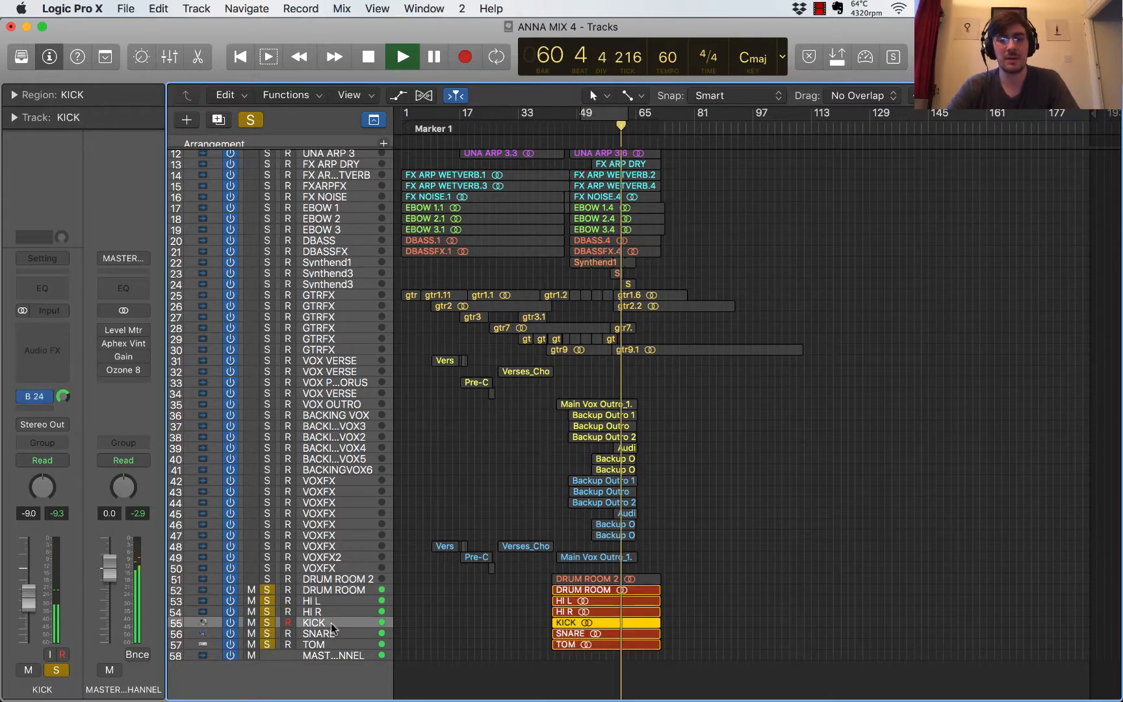
left_click(39, 396)
mouse_move(82, 489)
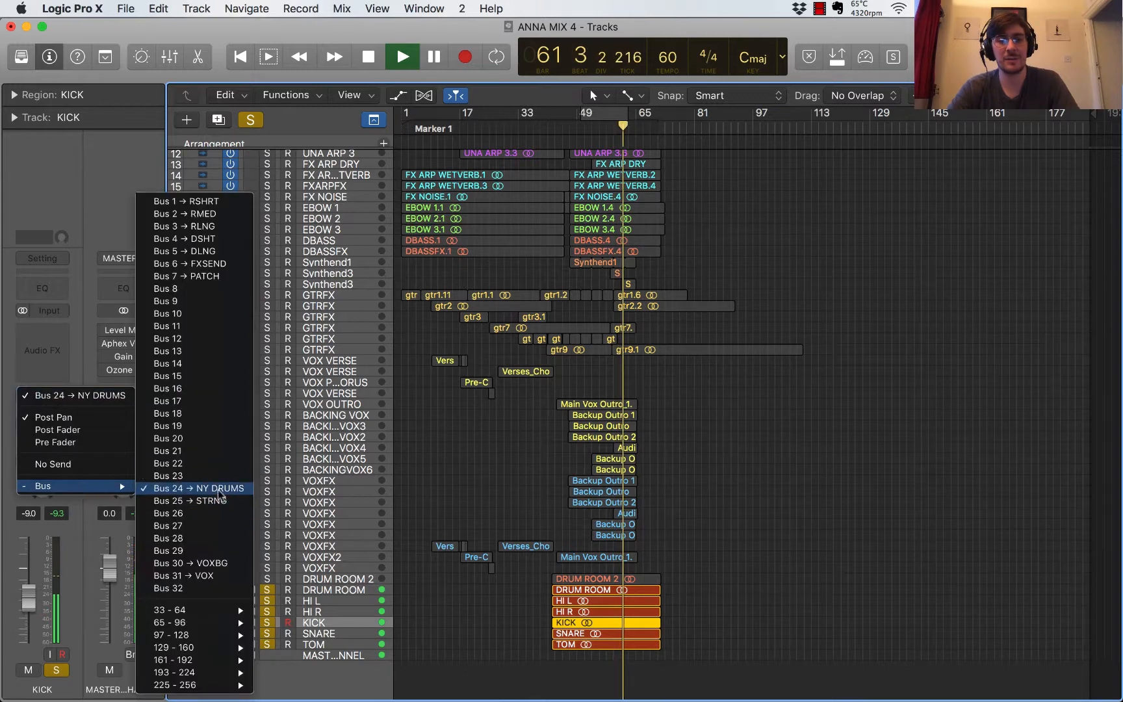
left_click(79, 338)
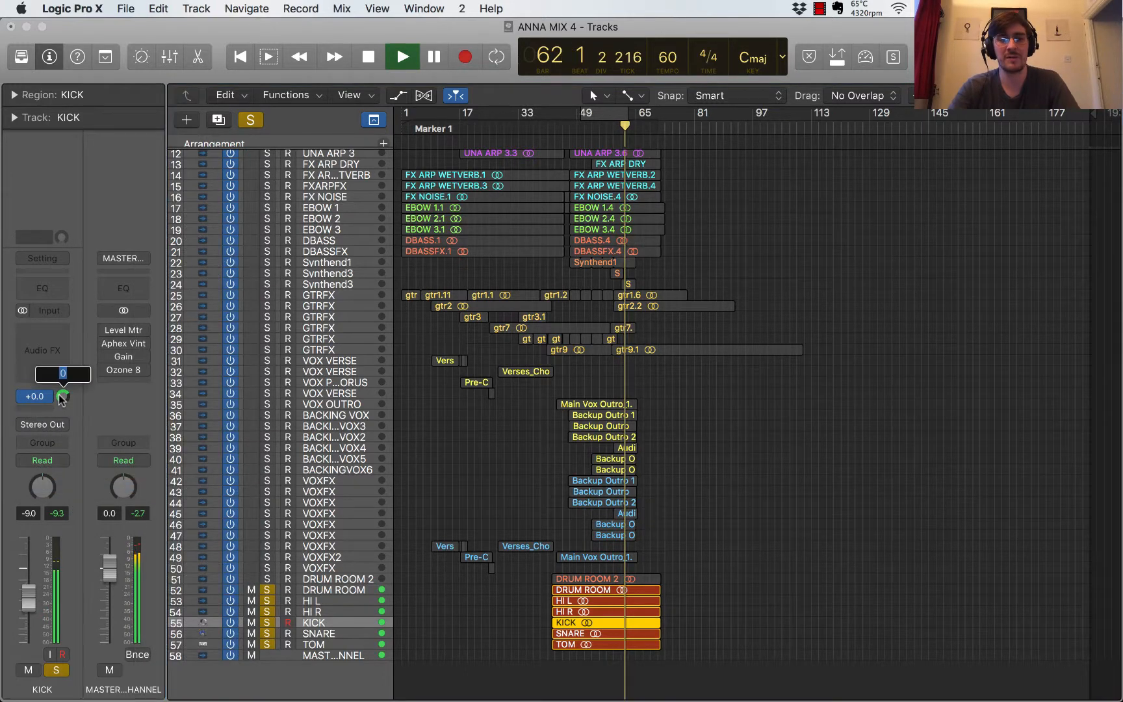
left_click(392, 353)
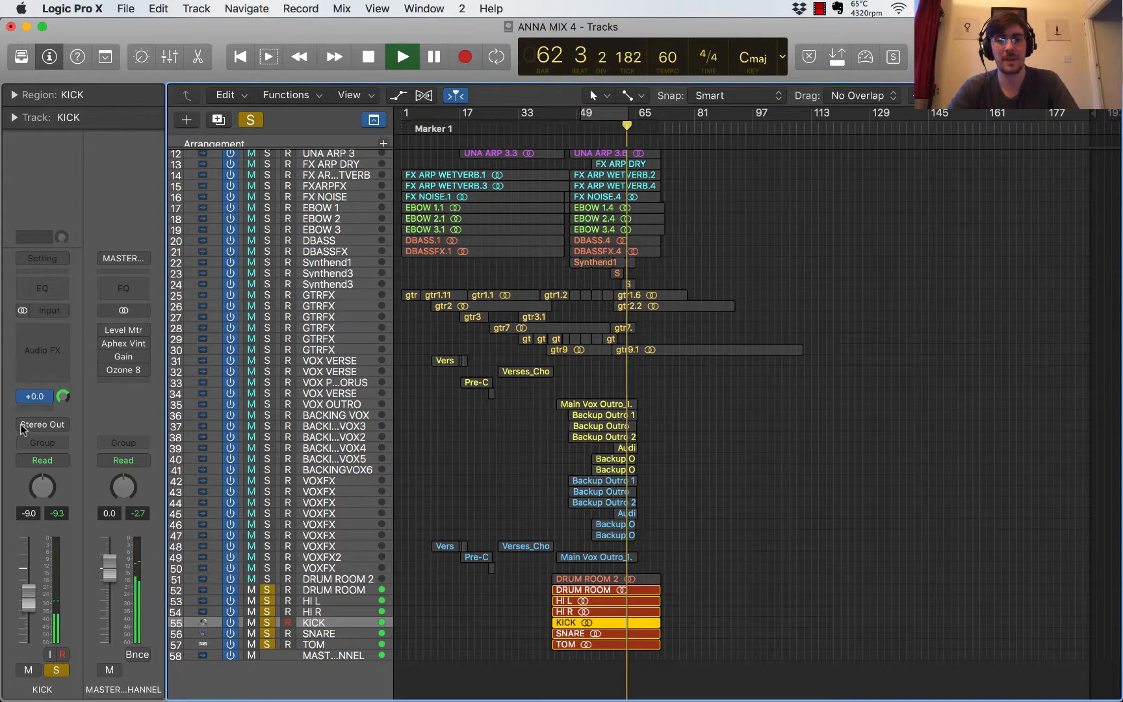
key("space")
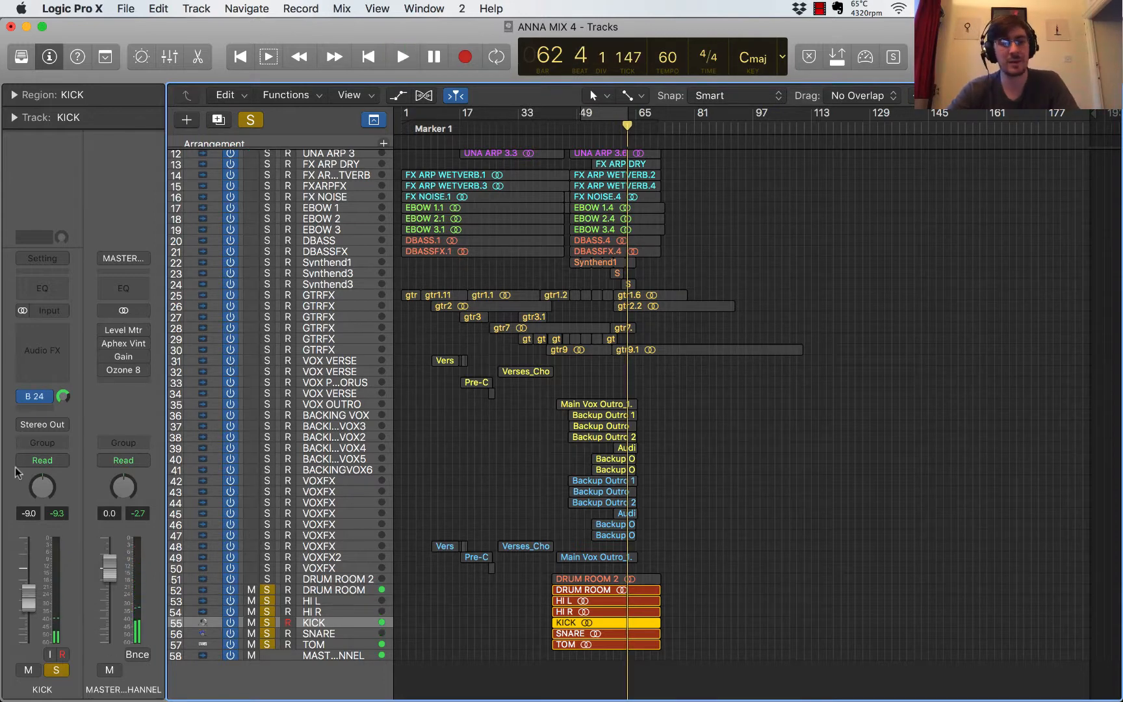
Step: Show the NY DRUMS bus behind the KICK send, and check the inserts and sends of SNARE and TOM
left_click(36, 396)
left_click_drag(107, 621, 108, 624)
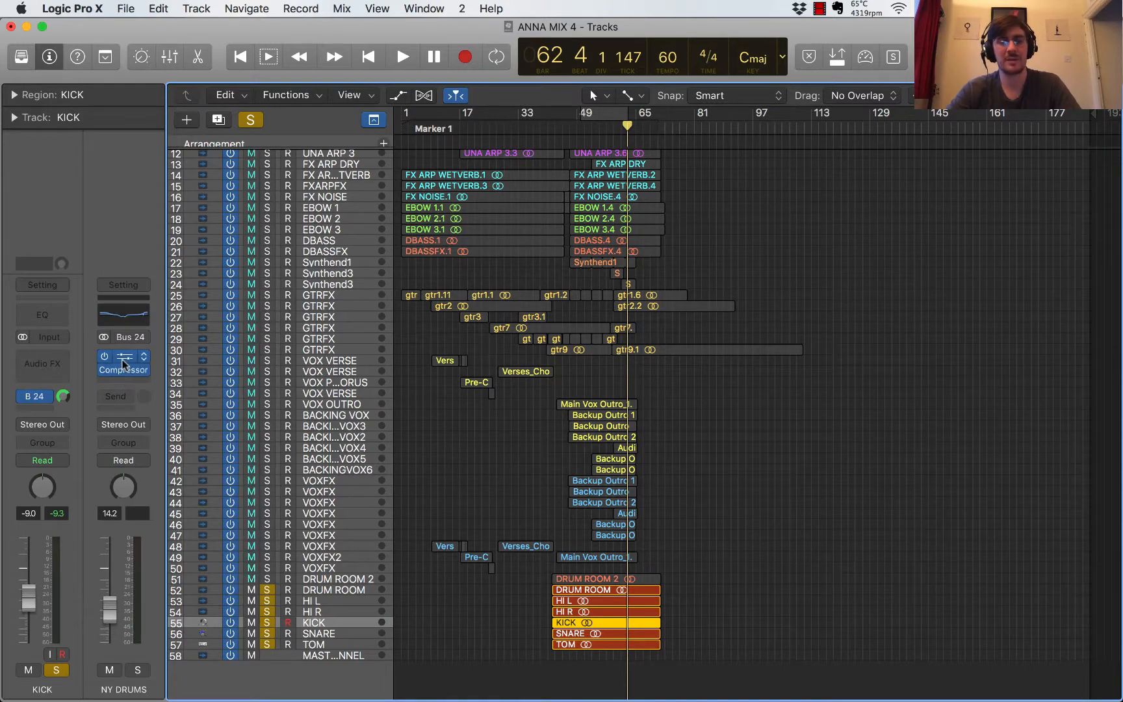
left_click(333, 634)
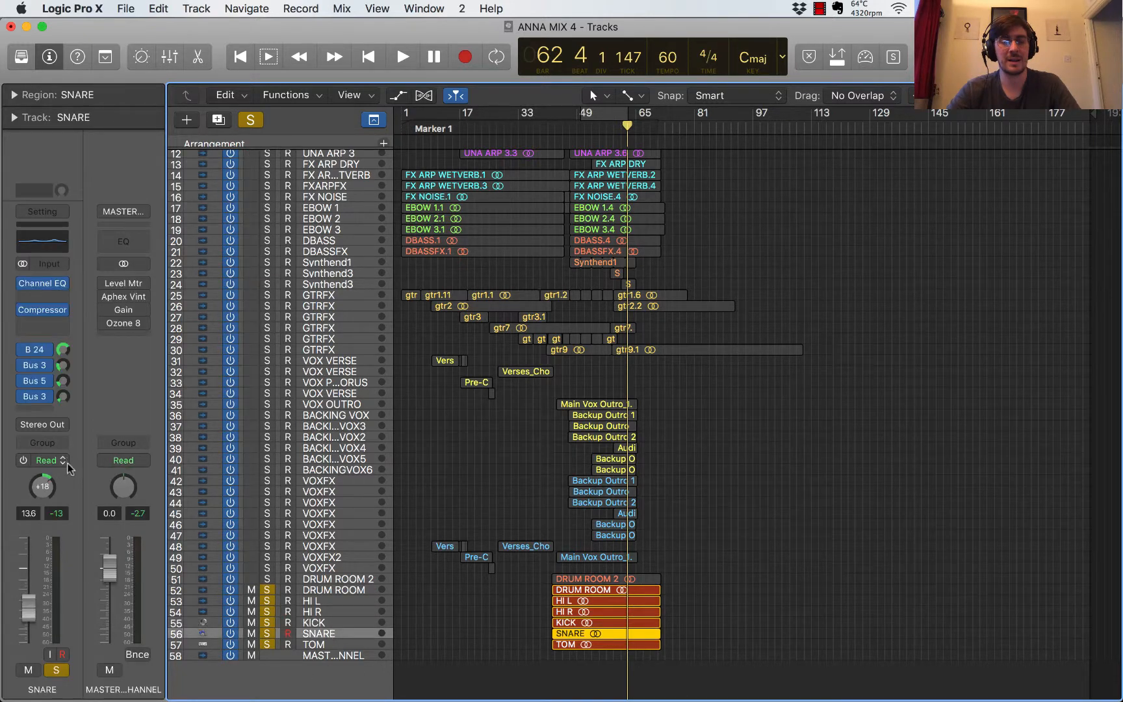
key("Down")
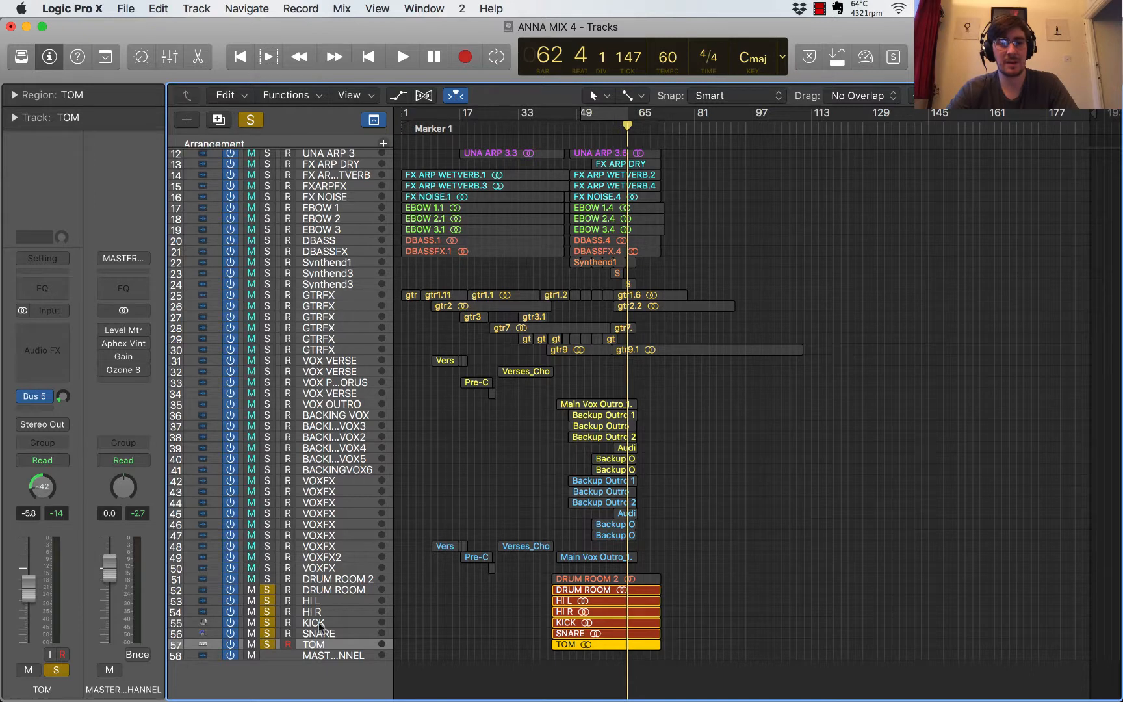
Step: Check the inserts and sends of the HI L, HI R and DRUM ROOM 2 tracks
left_click(327, 602)
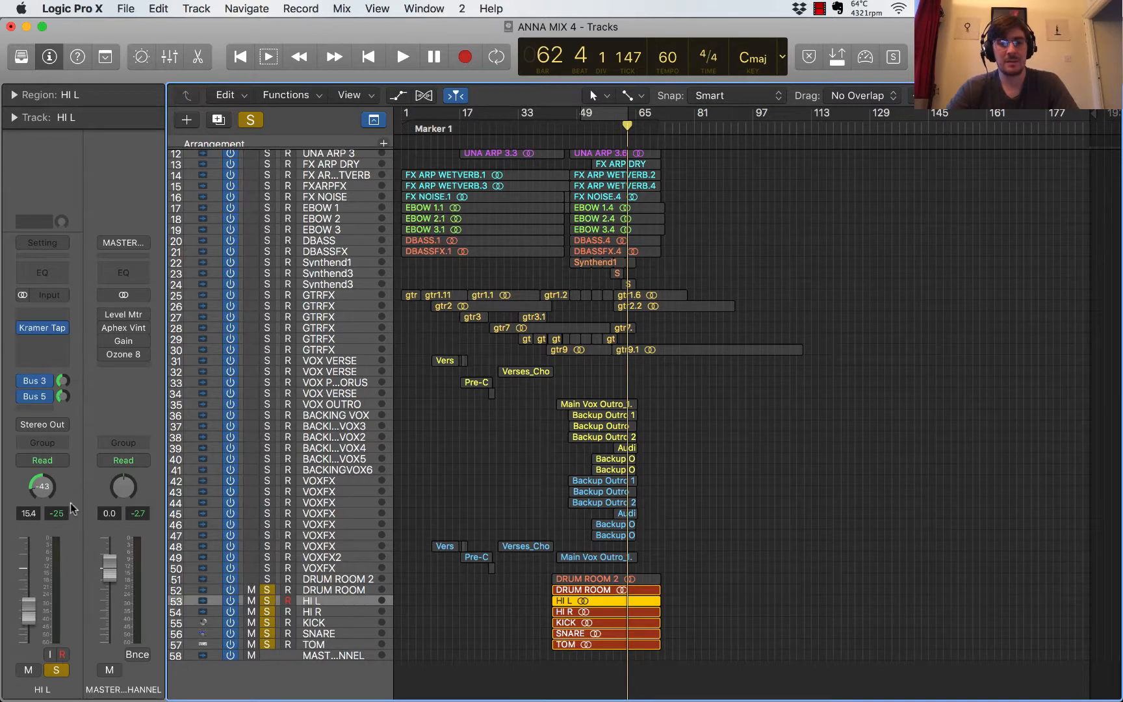
left_click(340, 612)
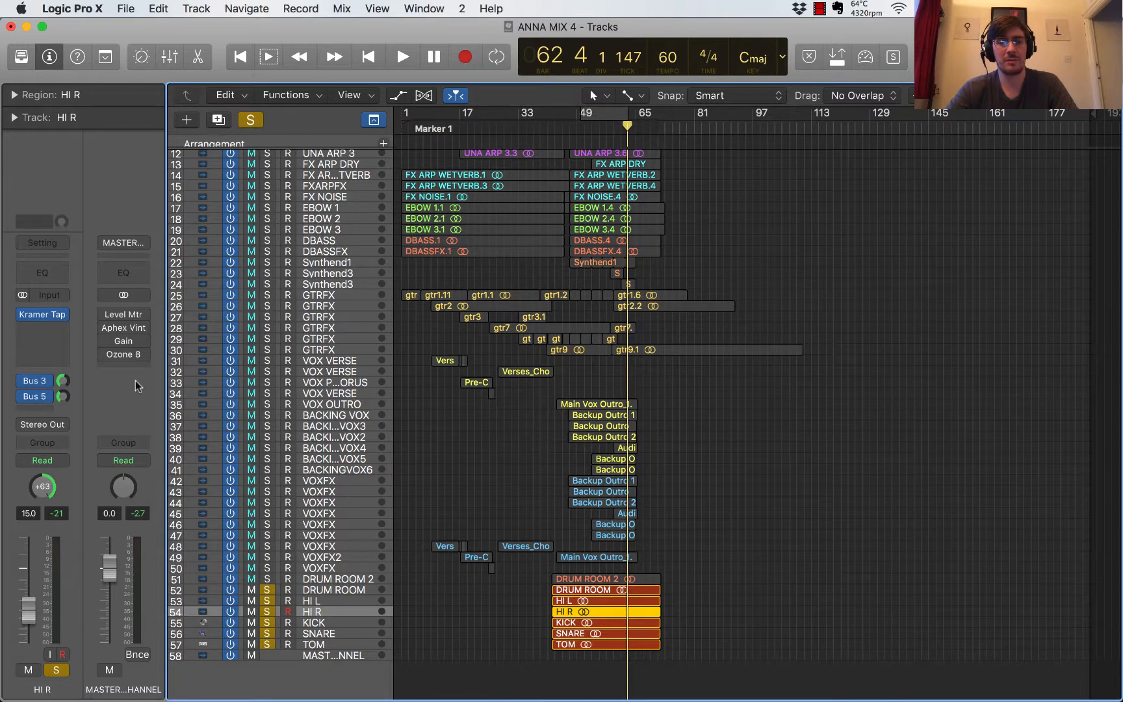
left_click(345, 580)
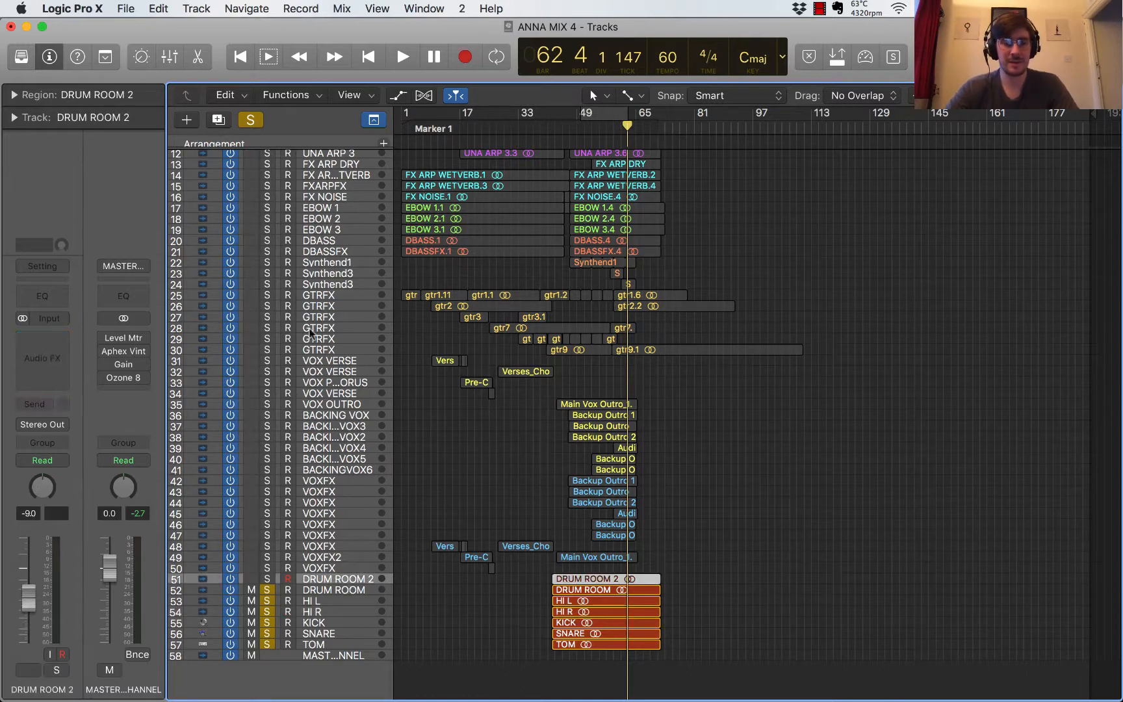
Step: Clear all track solos, and toggle the Gain plug-in on the master channel on and off
left_click(251, 120)
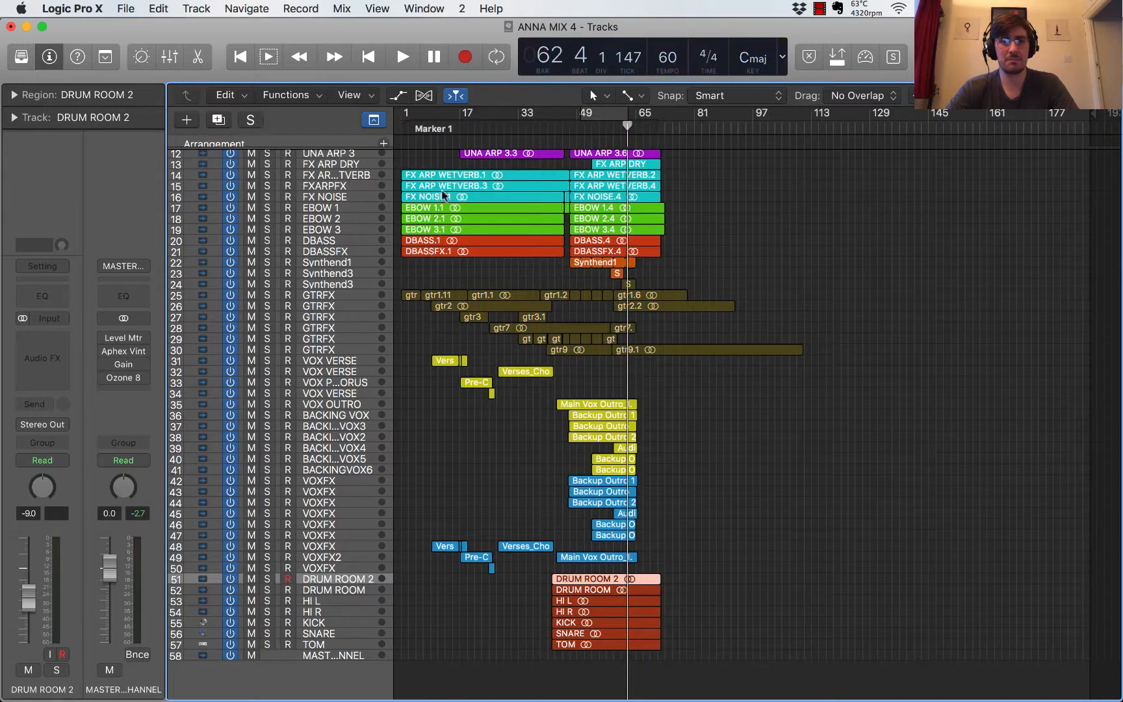
left_click(105, 372)
left_click(105, 377)
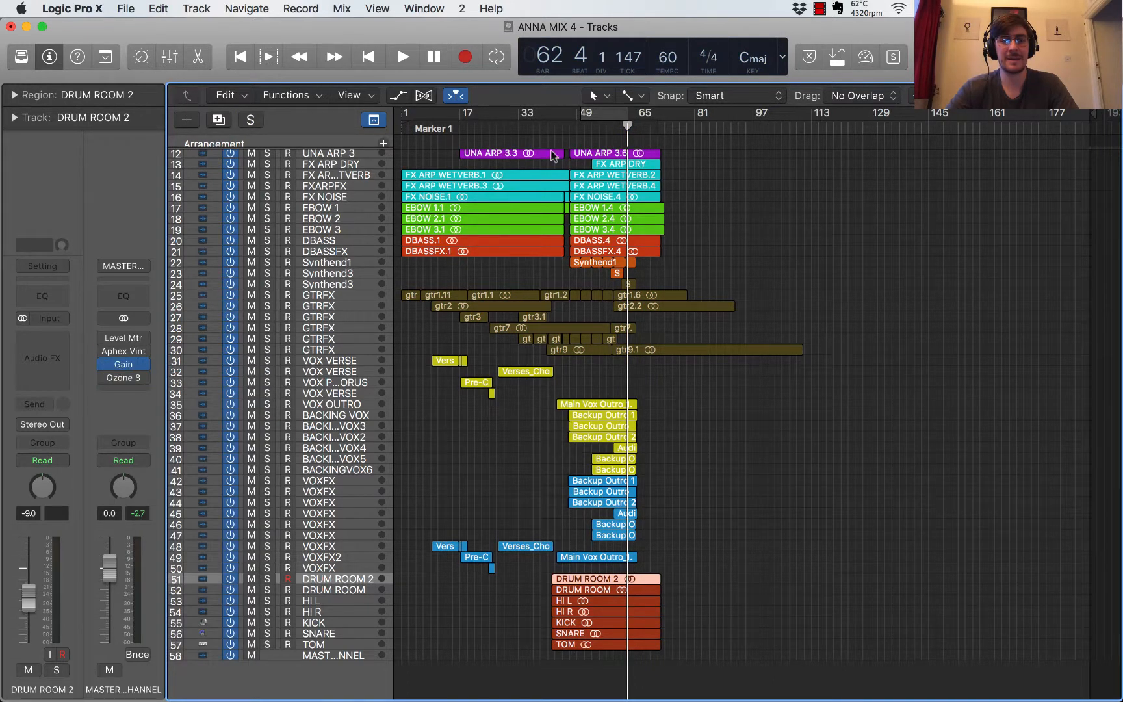
Step: Play the full mix from about bar 38 and again from about bar 49, and stop playback
left_click(537, 128)
key("space")
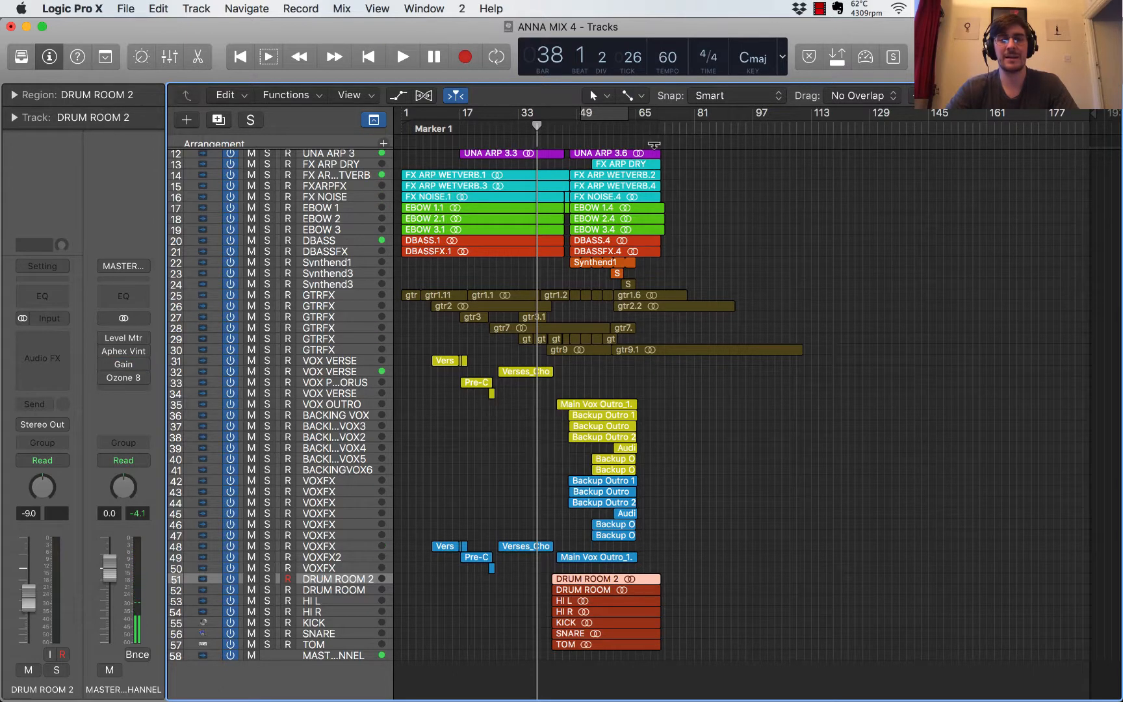
left_click(577, 127)
key("space")
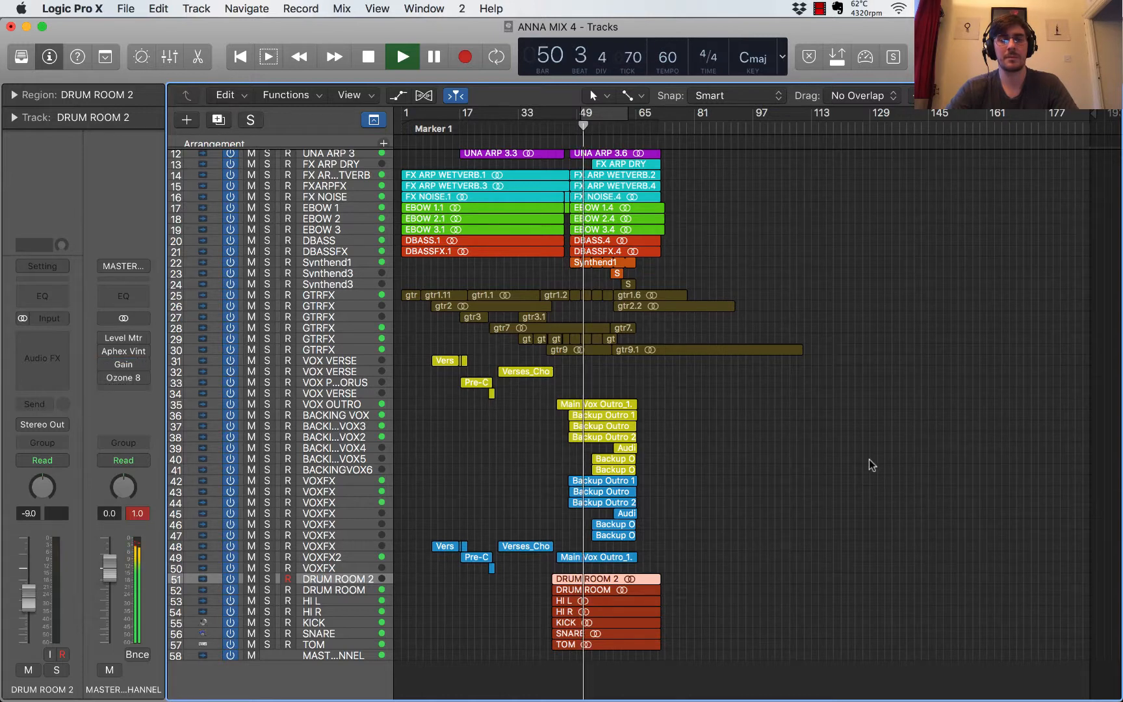
key("space")
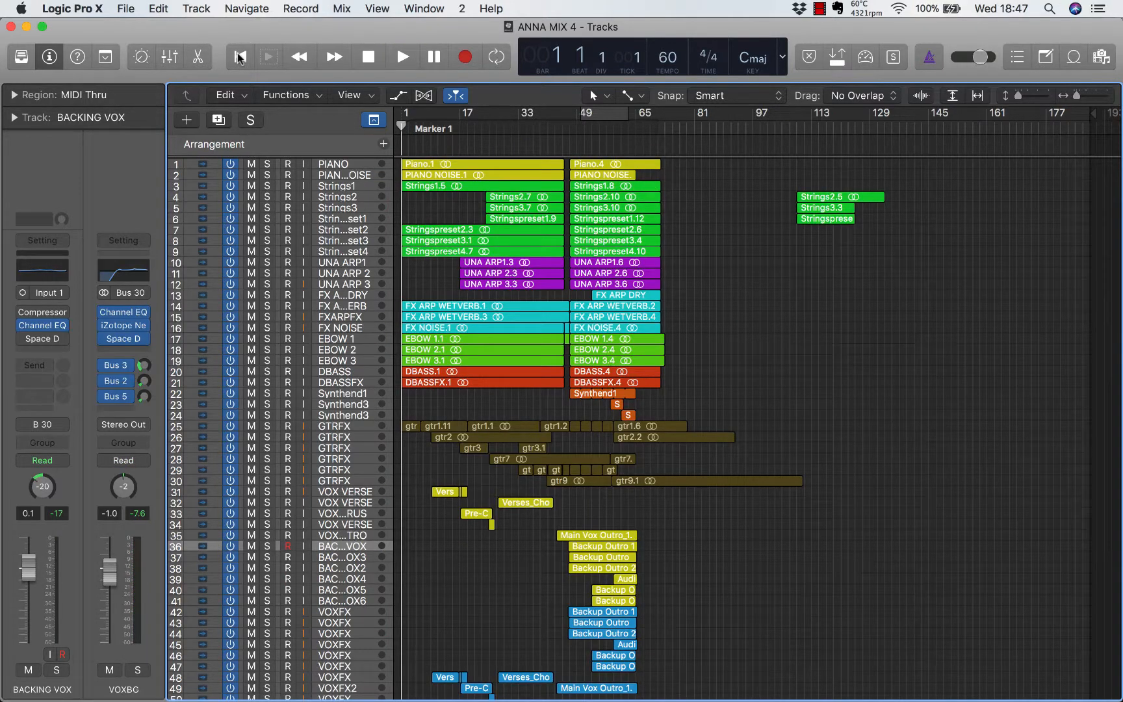
Step: Play the full mix from the start, and raise the VOXBG bus volume to 0.5 dB during the outro
key("space")
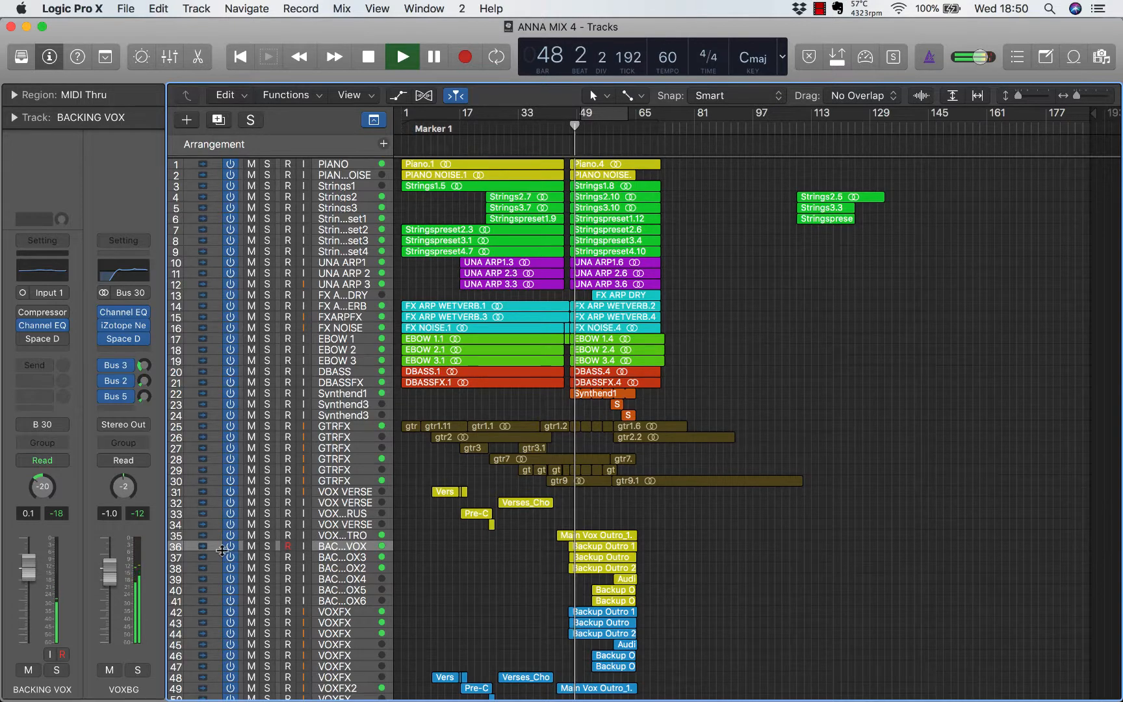
left_click_drag(109, 573, 109, 567)
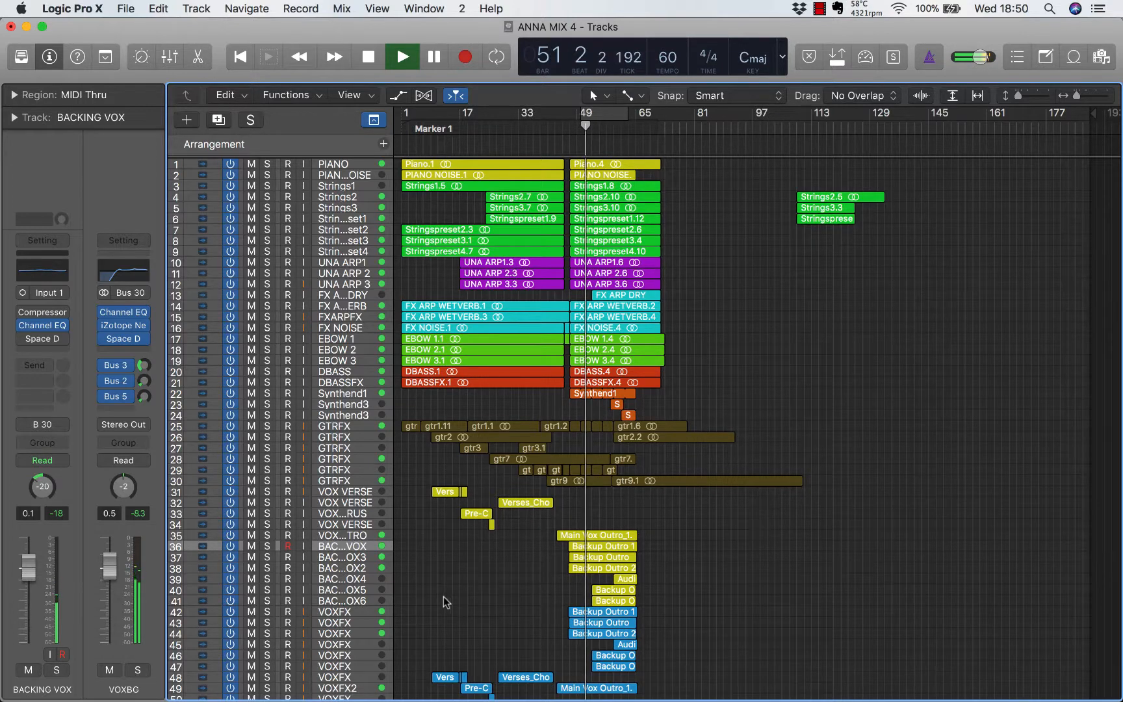
Step: Check the channel strips of VOXFX track 42, VOX OUTRO, BACKING VOX5 and BACKINGVOX6 while the mix plays
left_click(360, 610)
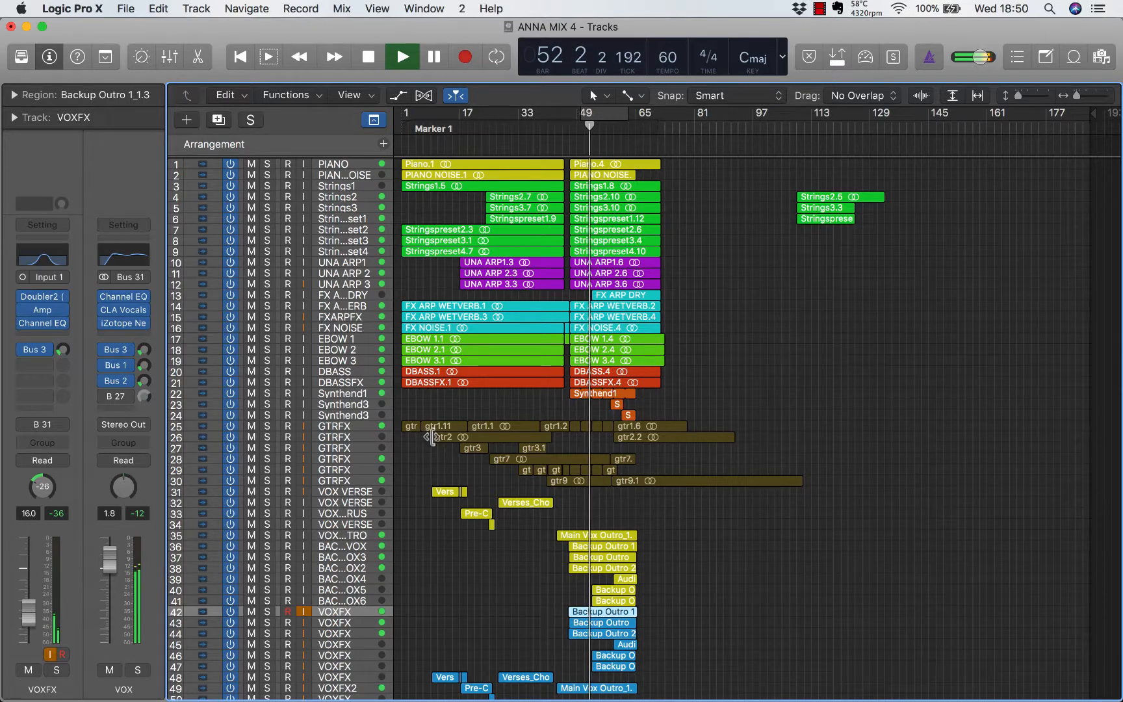
left_click(342, 537)
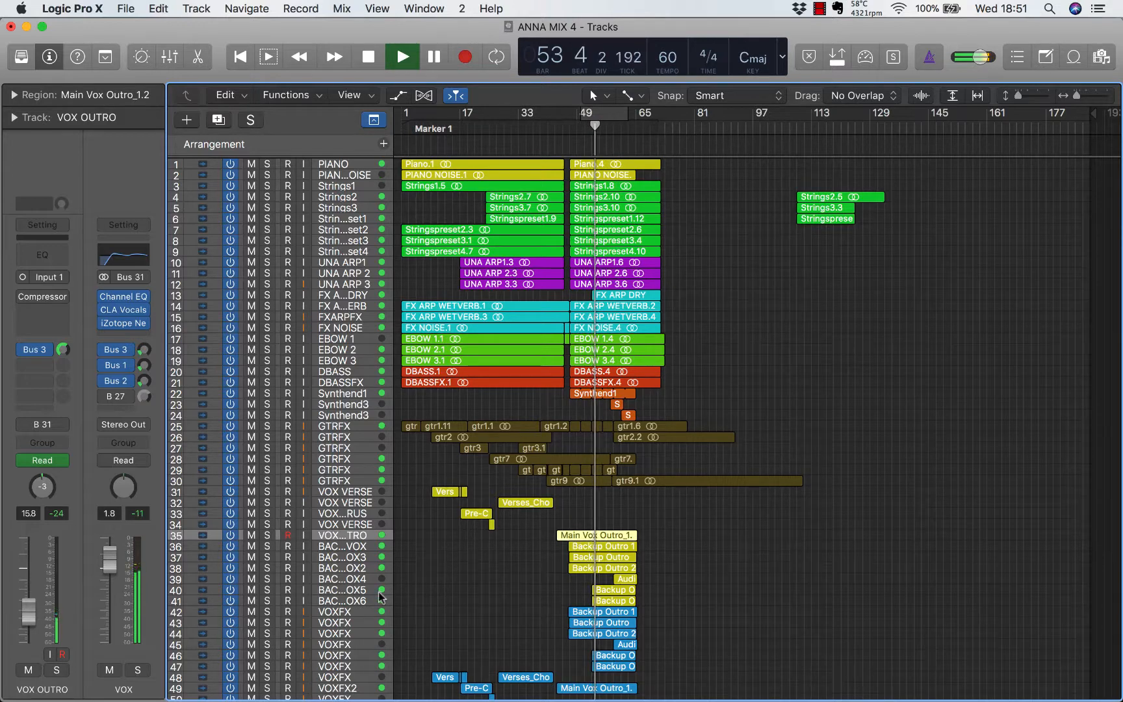
left_click(356, 591)
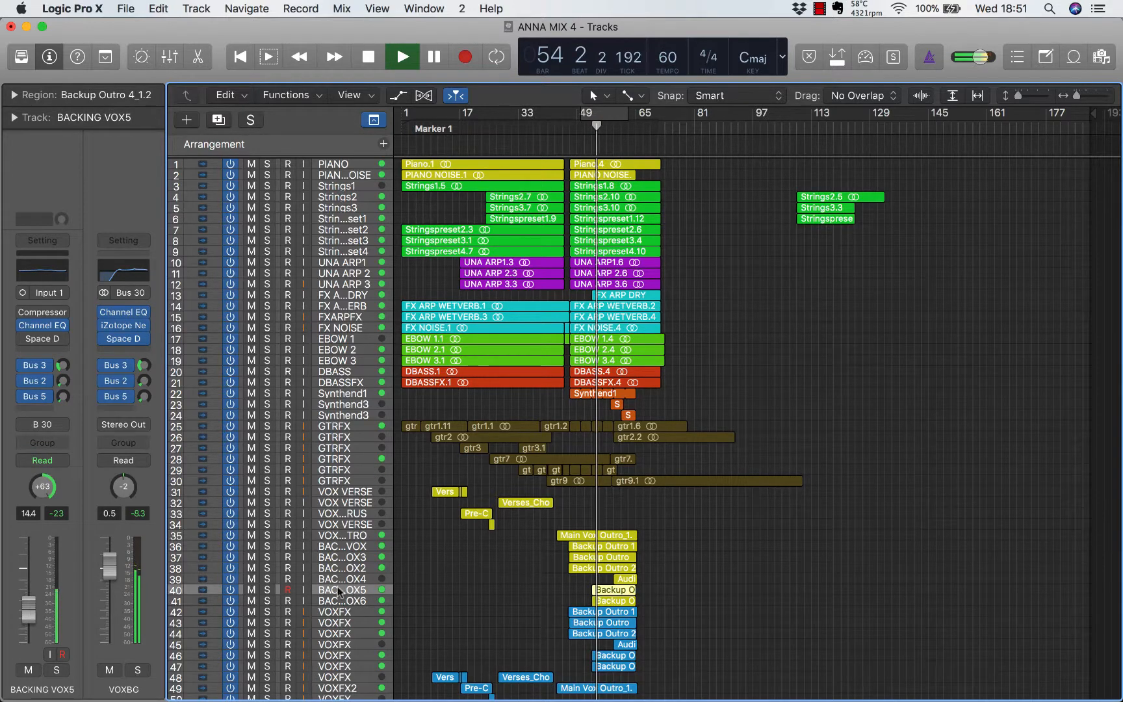
left_click(325, 600)
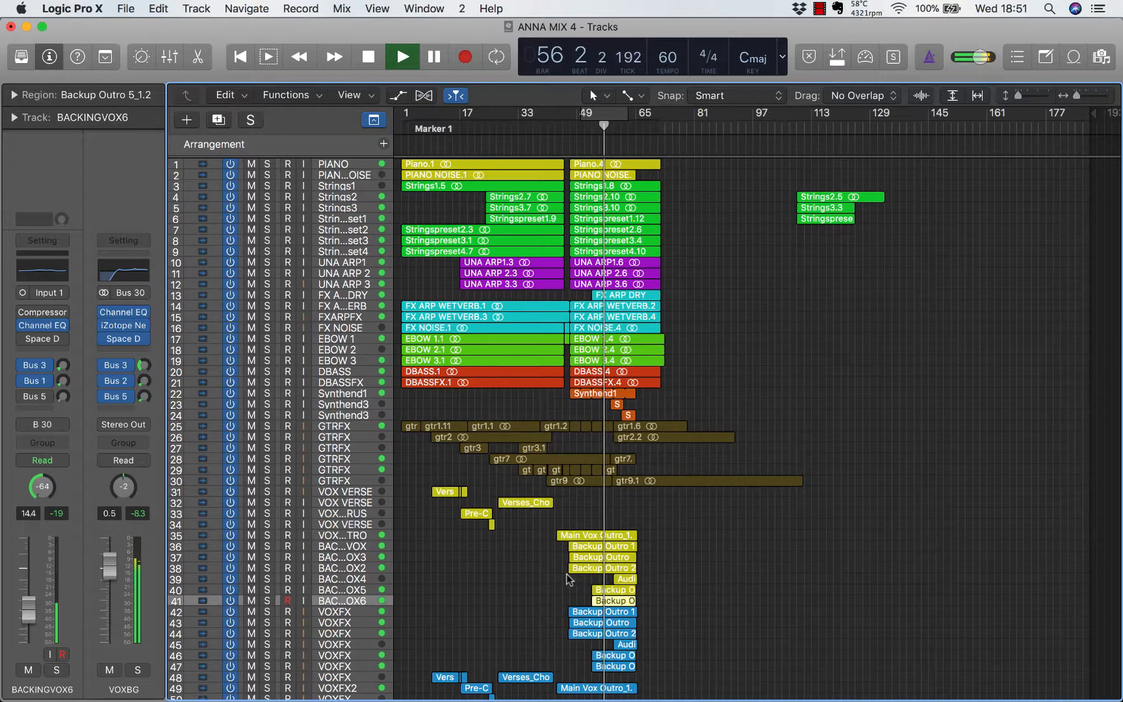
Step: Look over the track list during playback, and check the channel strips of Synthend1 and HI L
scroll(568, 577, "down", 5)
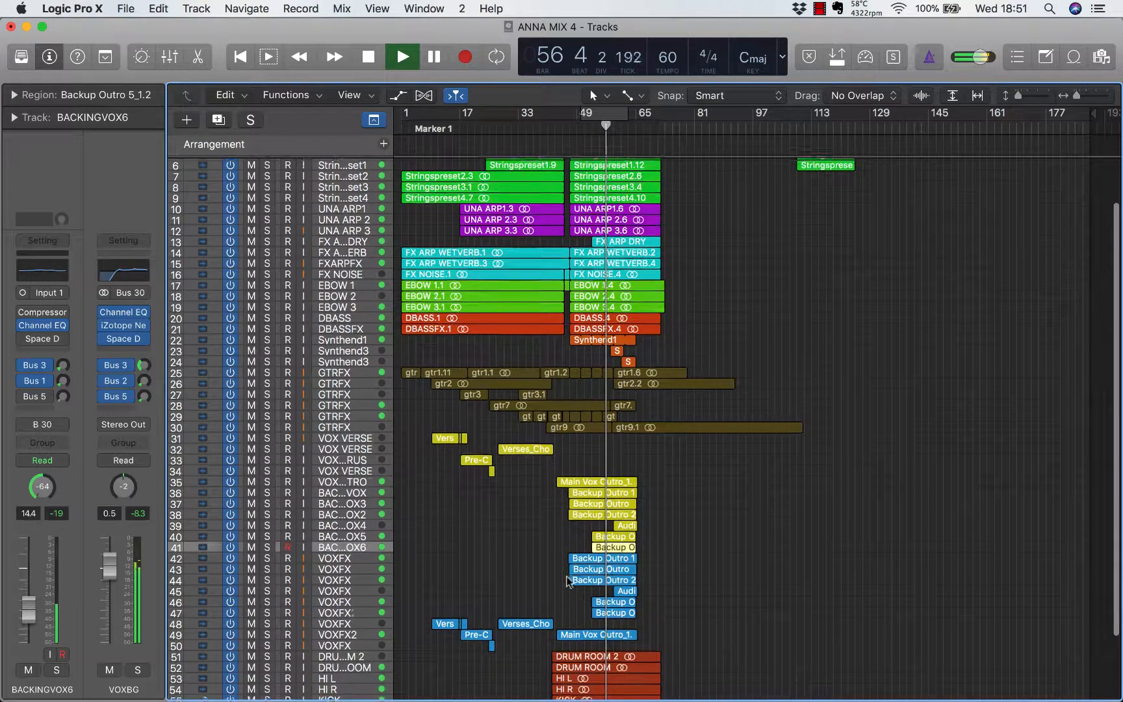
scroll(568, 581, "down", 1)
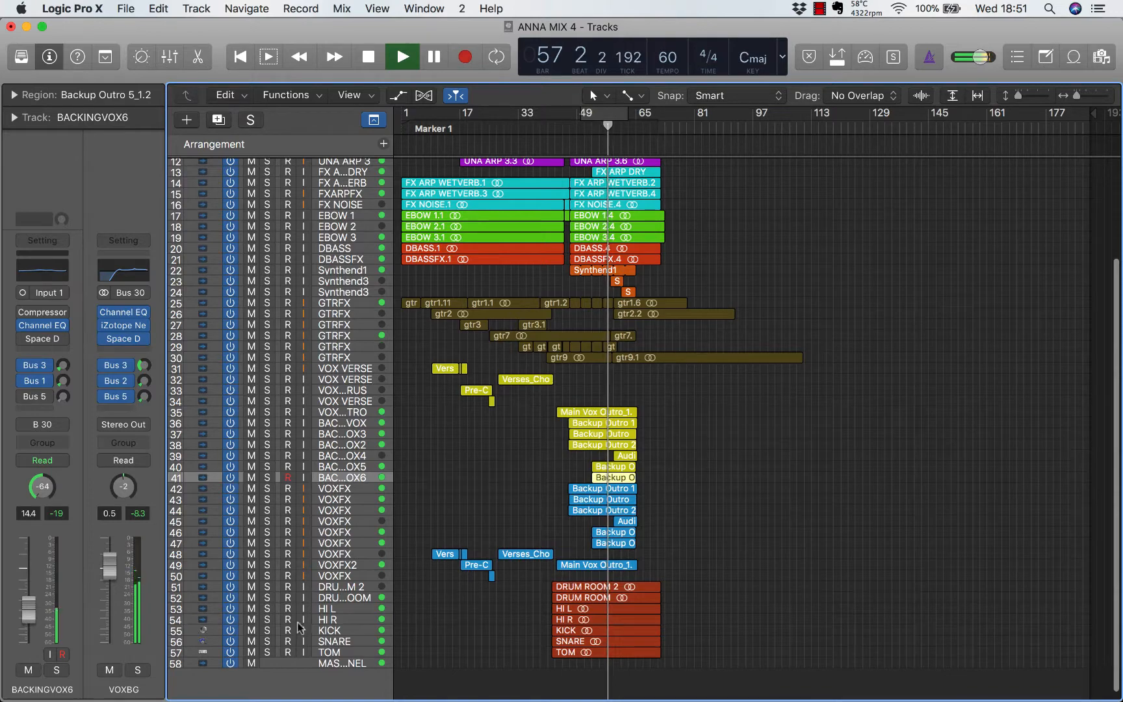
scroll(428, 630, "up", 4)
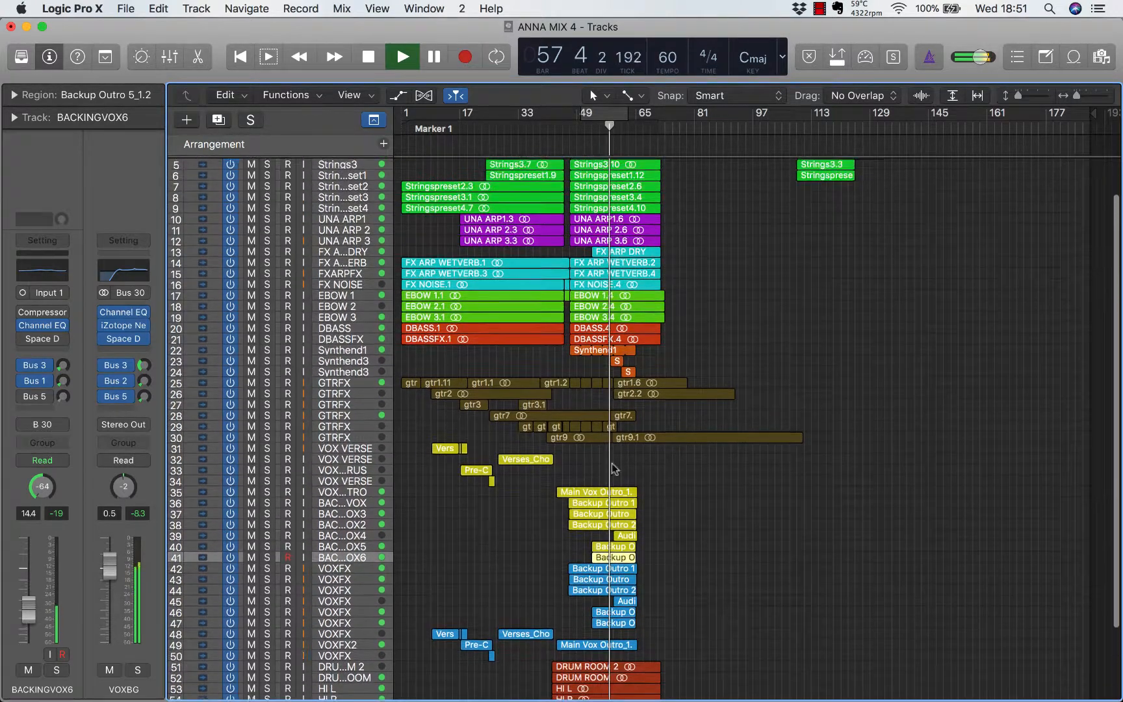
scroll(782, 381, "up", 1)
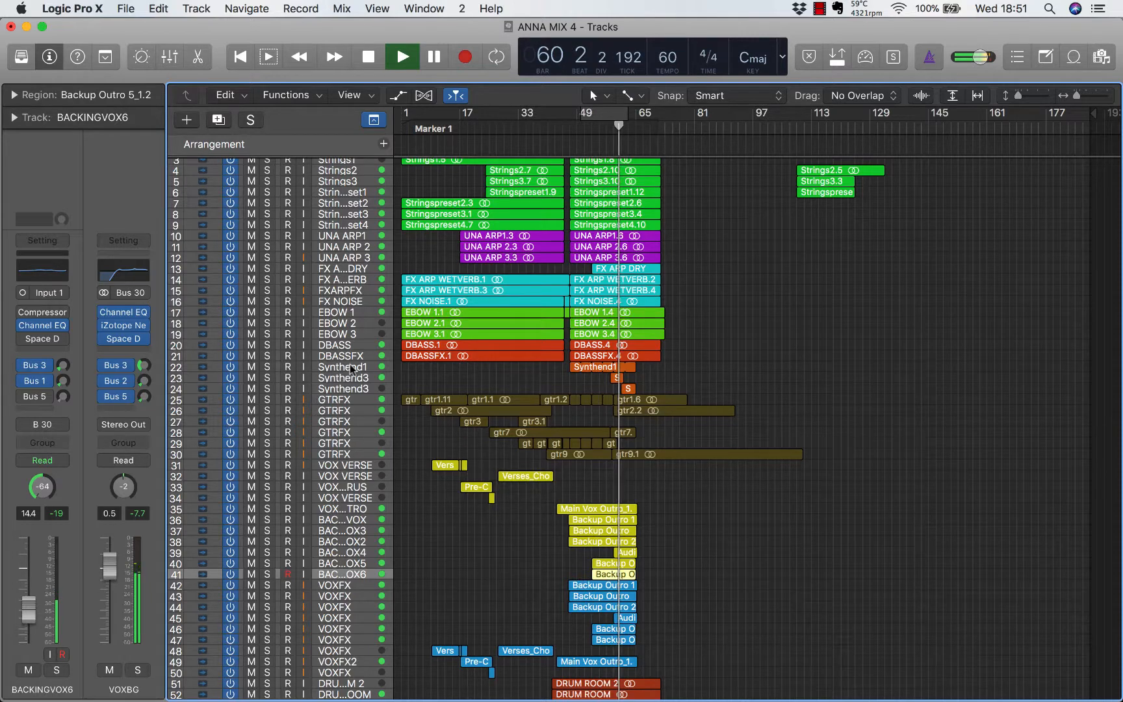
left_click(323, 368)
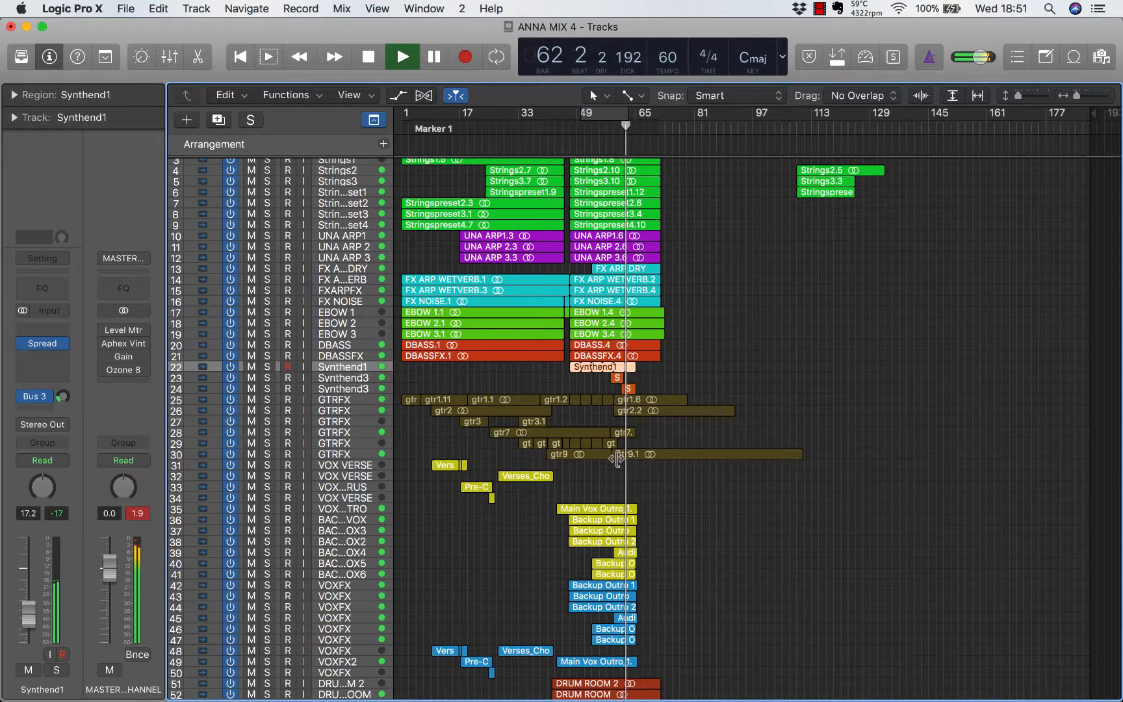
scroll(668, 539, "down", 5)
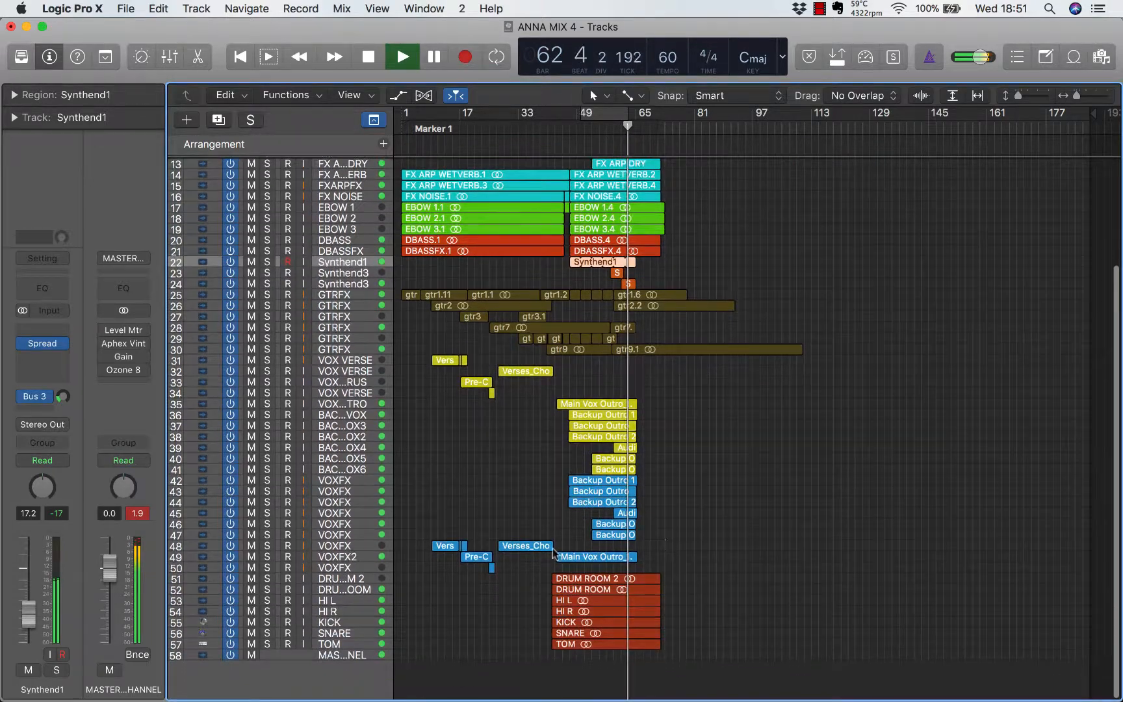
left_click(338, 600)
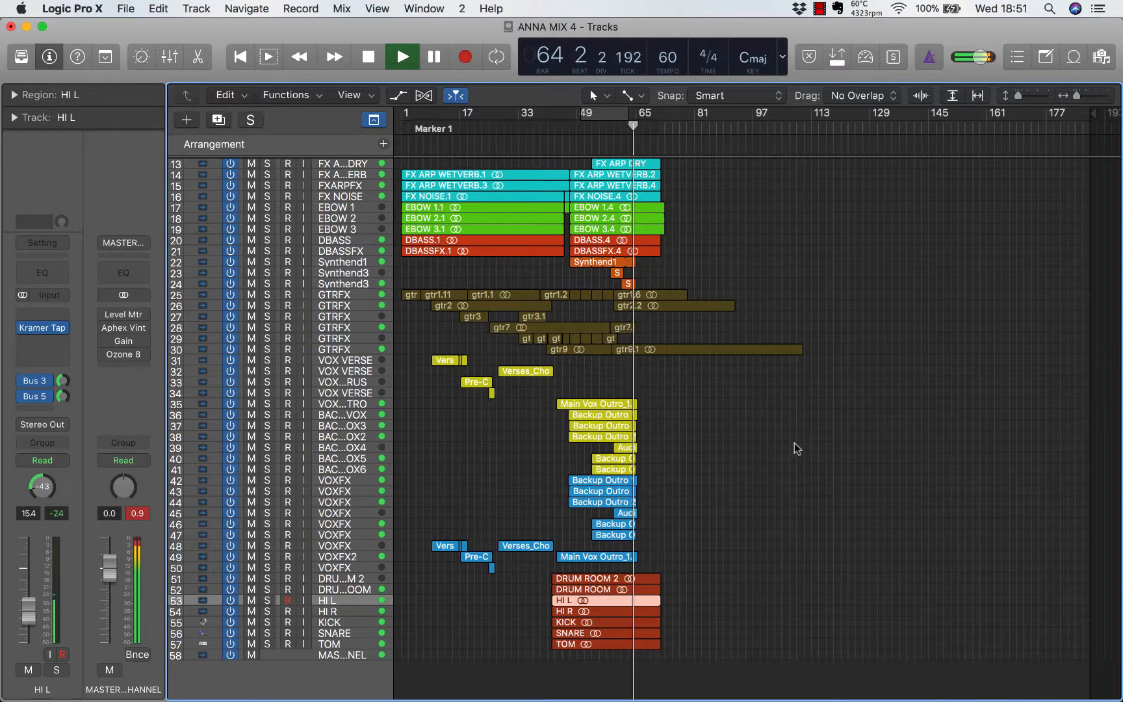
Step: Deselect the HI L region, return to the upper tracks while playback continues, and dismiss the Facebook notification
left_click(727, 449)
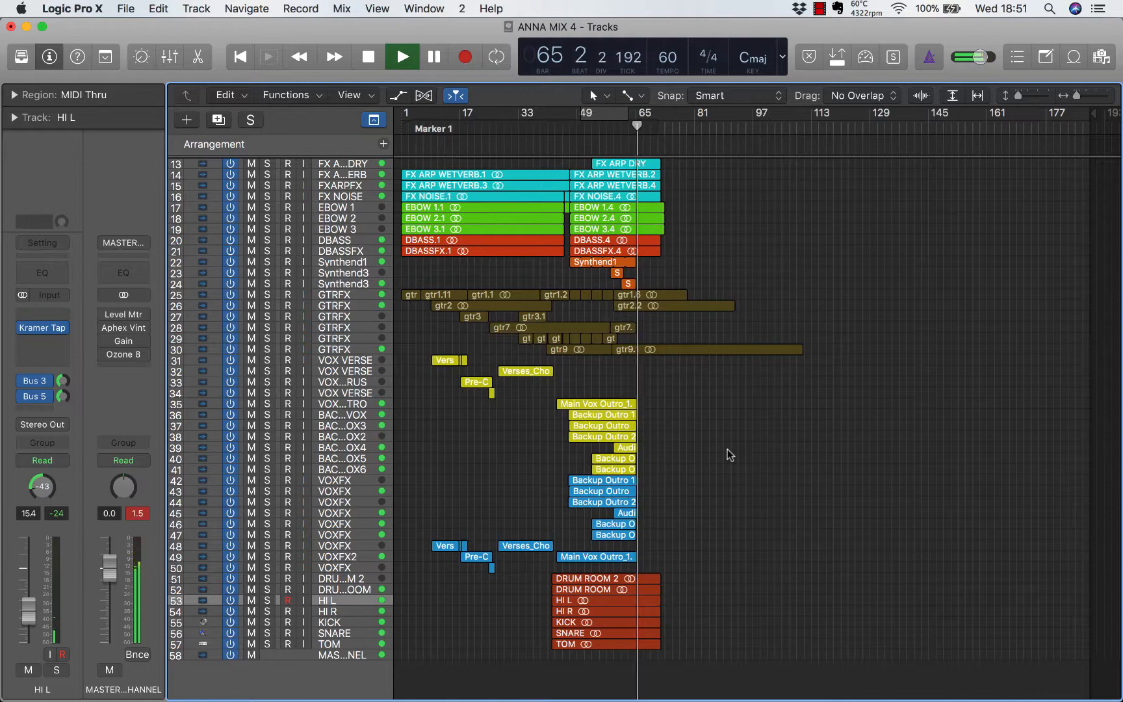
scroll(727, 449, "up", 5)
scroll(727, 450, "up", 6)
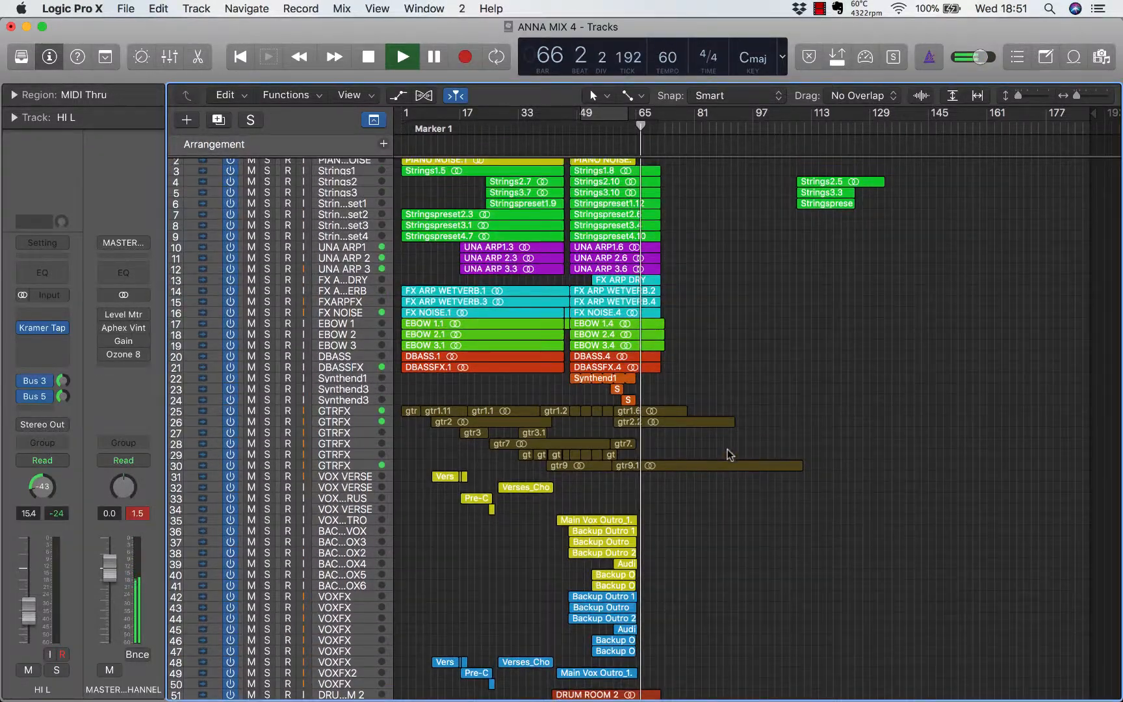
scroll(721, 427, "up", 1)
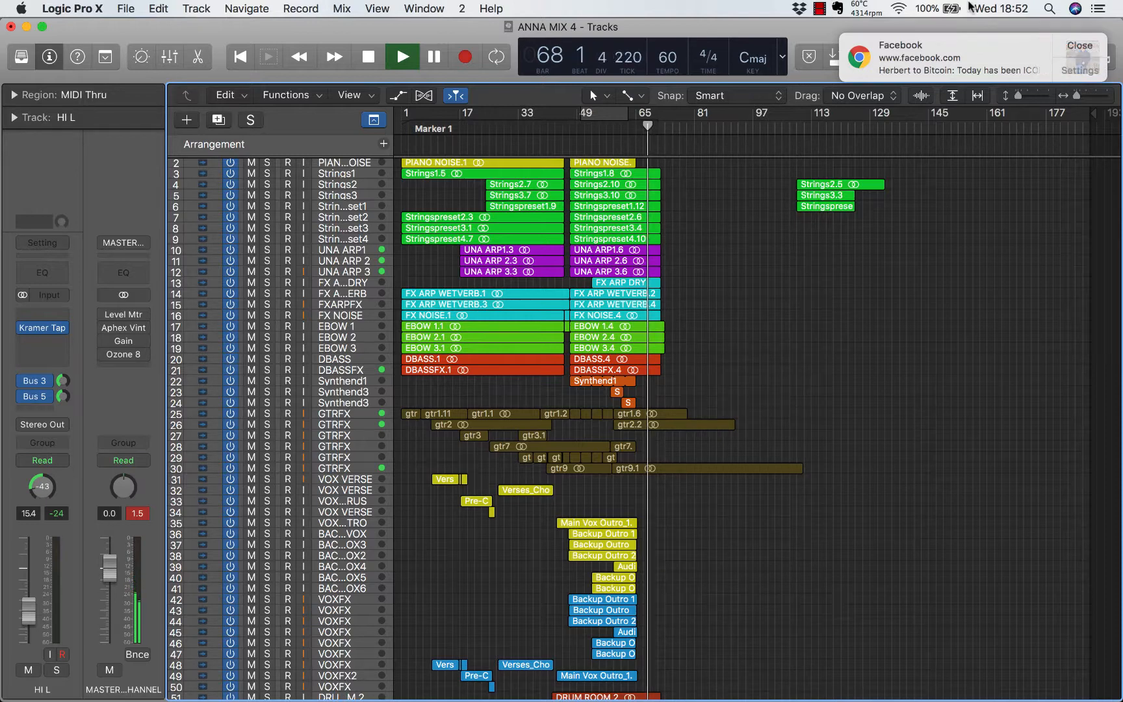
left_click(1072, 49)
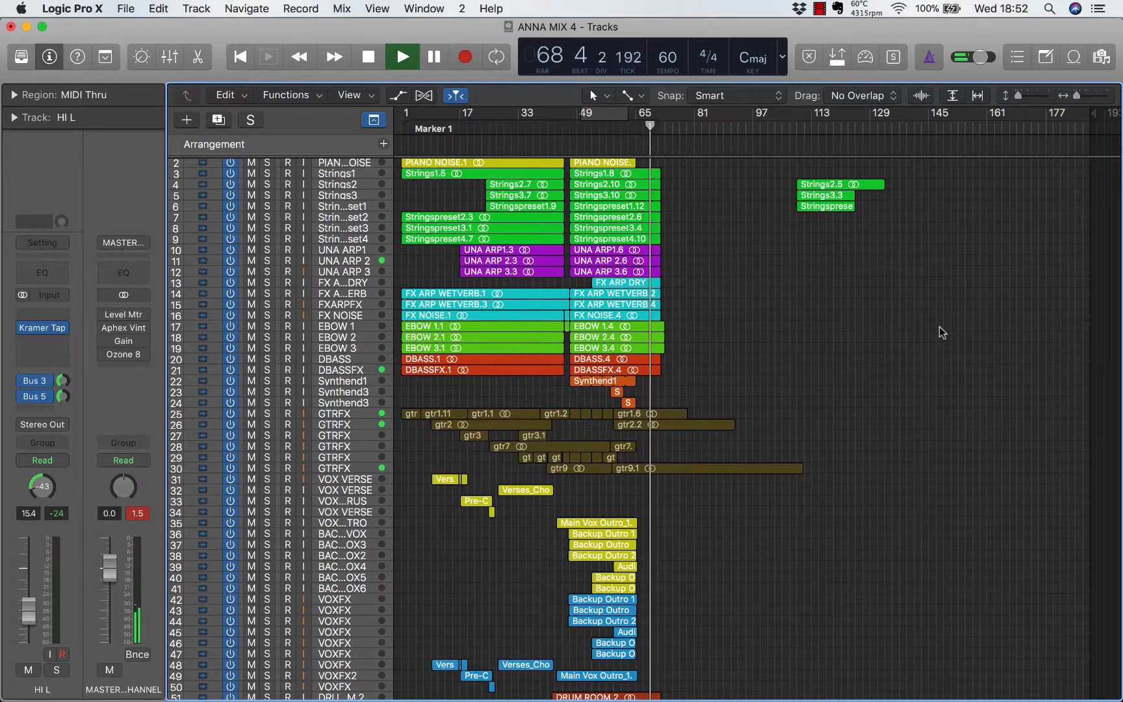